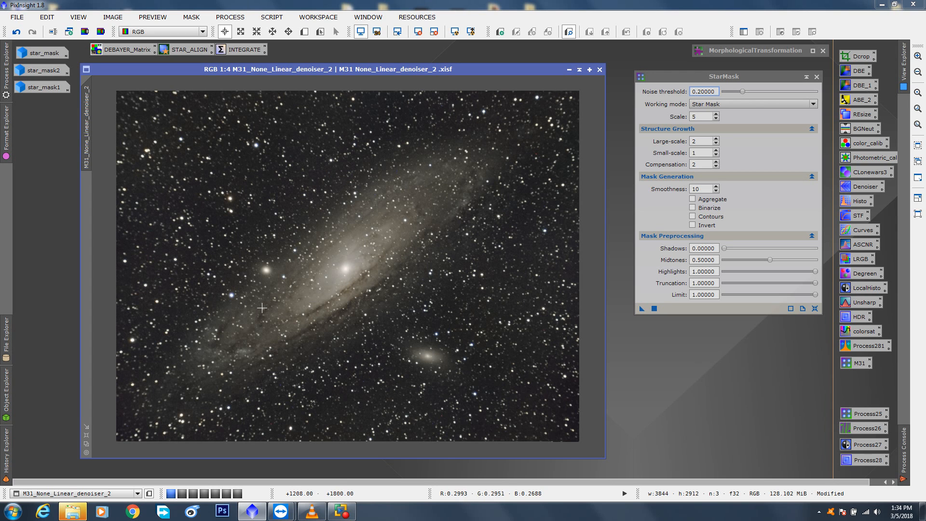
Step: Shade the StarMask process window and rearrange the star mask icons and the M31 image window in the workspace
click(804, 76)
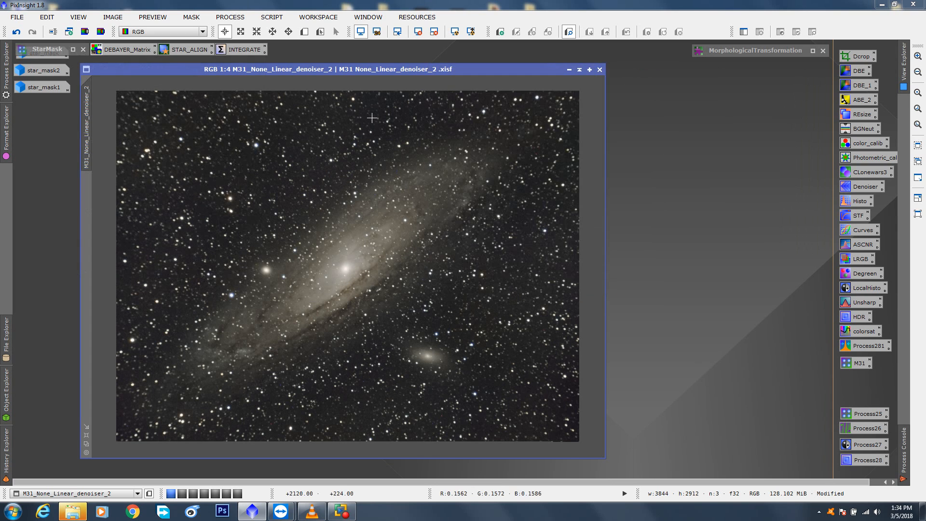
drag(37, 87, 43, 132)
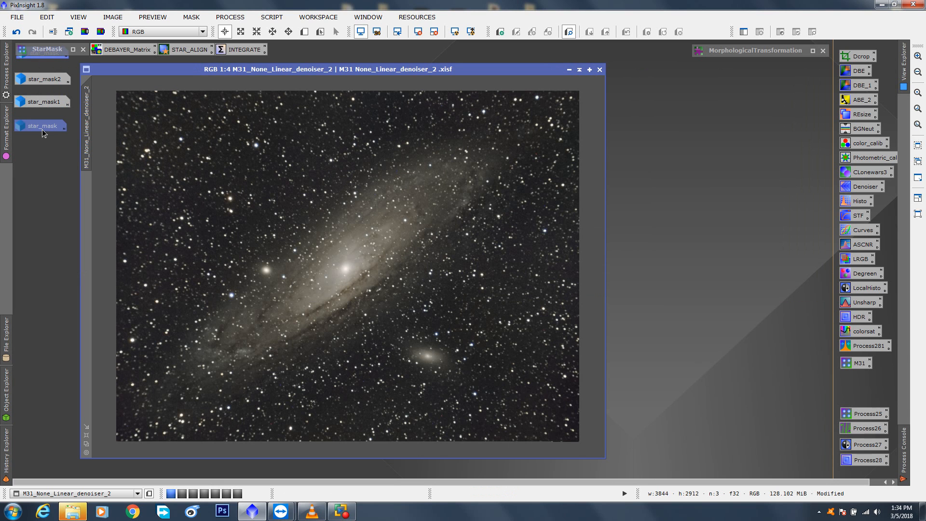
drag(308, 69, 320, 70)
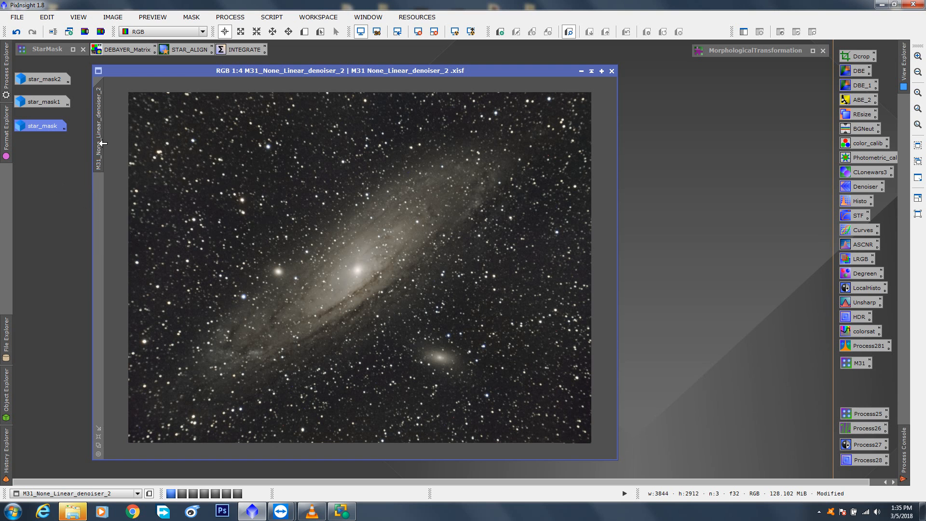
Step: Duplicate the M31_None_Linear_denoiser_2 image and send the clone to the SubsNoisereduction workspace
mouse_move(103, 143)
mouse_move(102, 143)
mouse_down()
mouse_move(582, 194)
mouse_move(654, 186)
mouse_up()
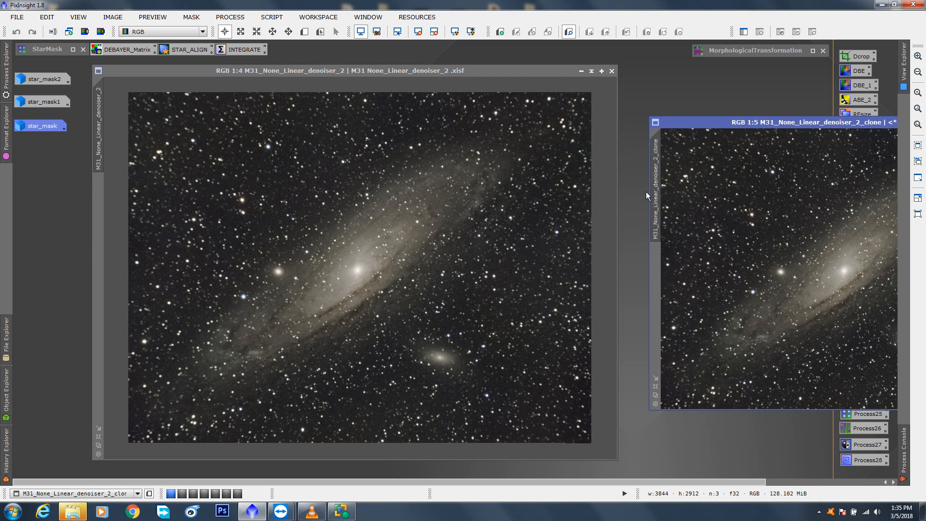
mouse_move(701, 123)
mouse_down()
mouse_move(317, 124)
mouse_move(202, 110)
mouse_up()
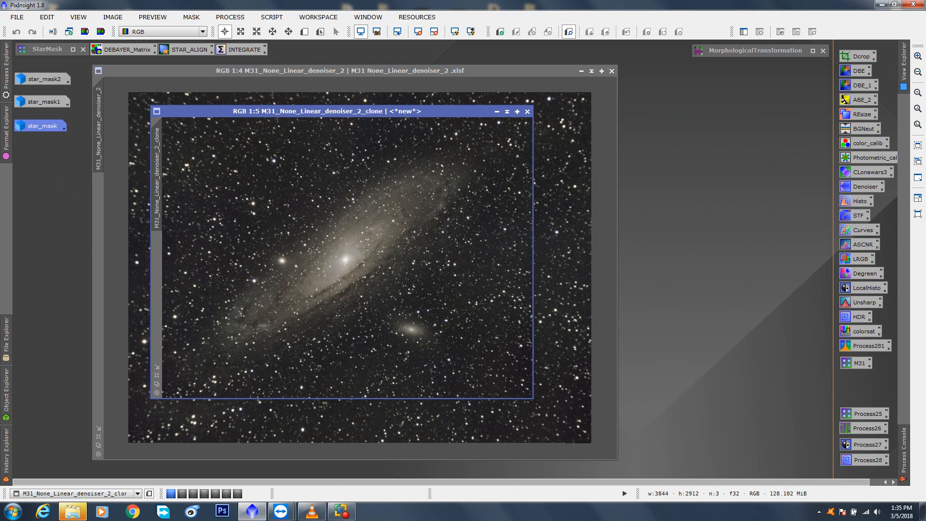
right_click(315, 113)
mouse_move(355, 125)
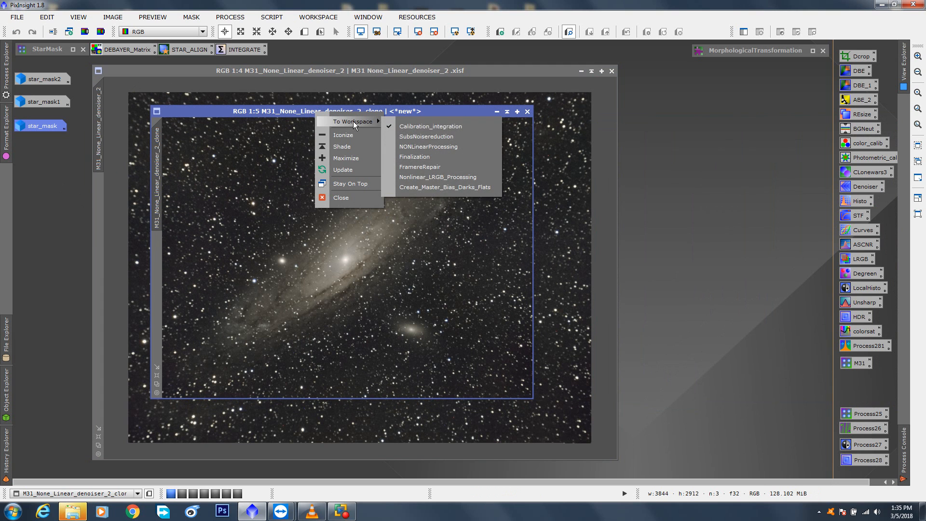
click(413, 136)
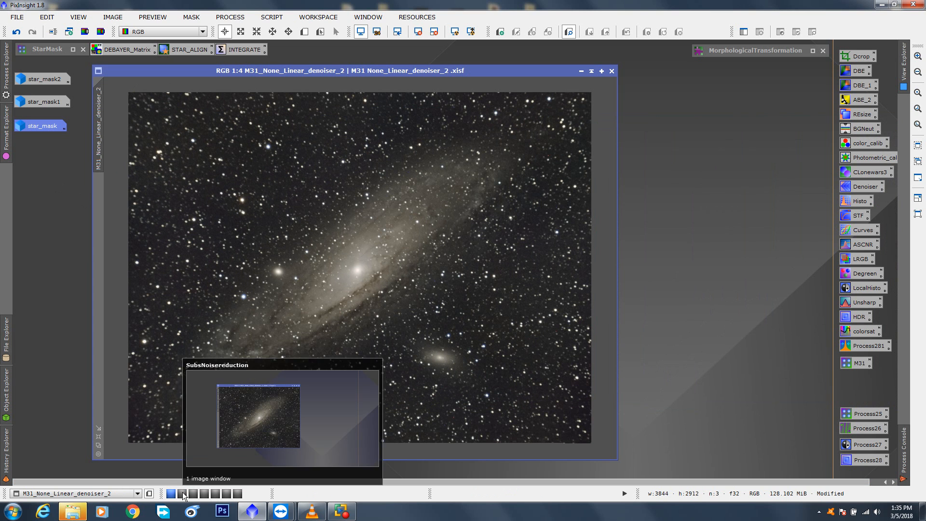
Step: Go to the SubsNoisereduction workspace, reposition the cloned image's window and enlarge its view to 1:4
mouse_move(173, 495)
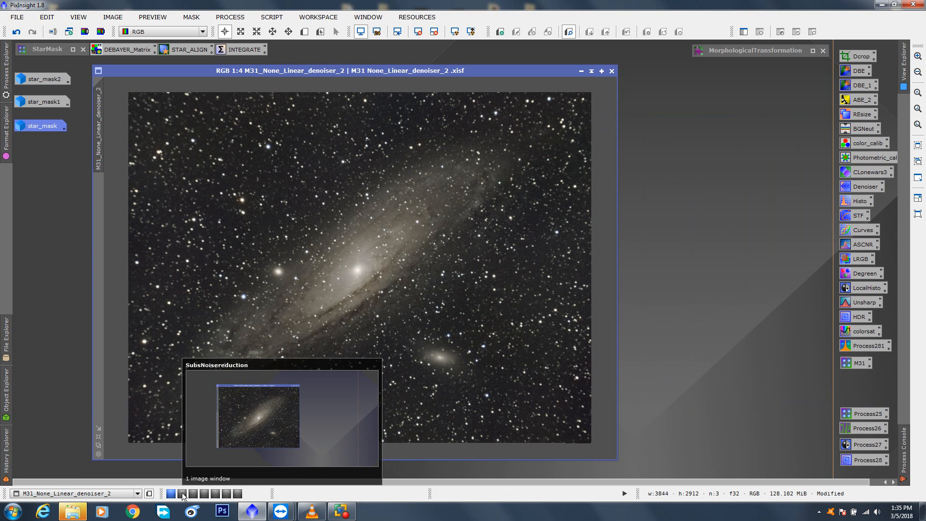
click(183, 494)
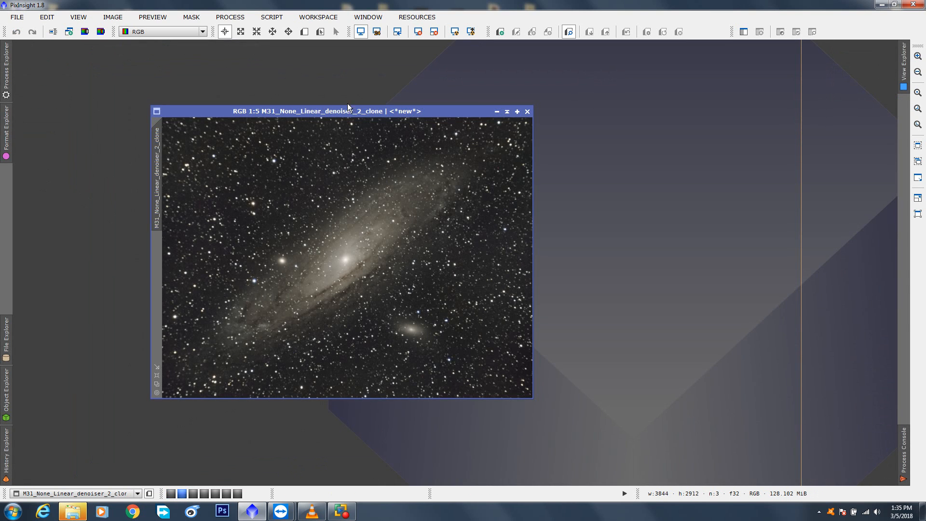
mouse_move(344, 111)
mouse_down()
mouse_move(305, 92)
mouse_move(324, 82)
mouse_move(313, 64)
mouse_up()
click(118, 356)
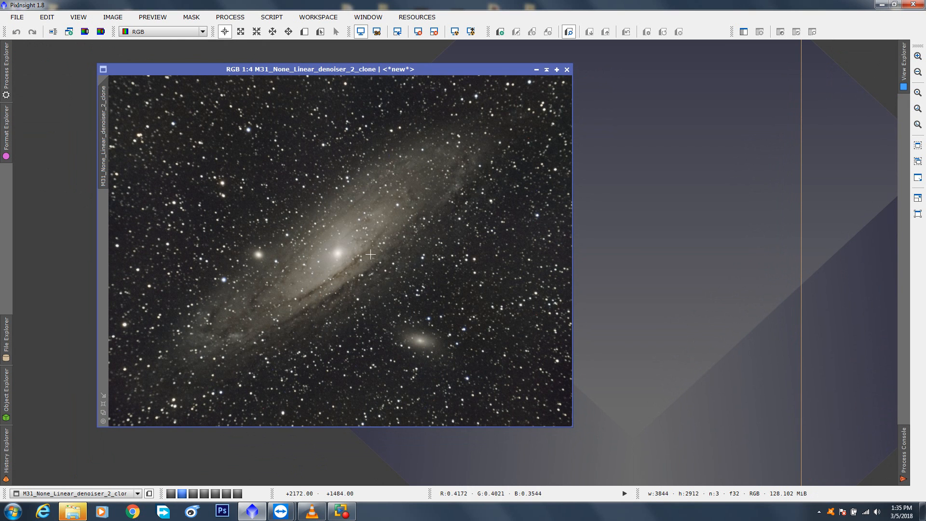
Step: Compare the original M31 image with its clone by alternating between their workspaces, ending on the original
click(170, 493)
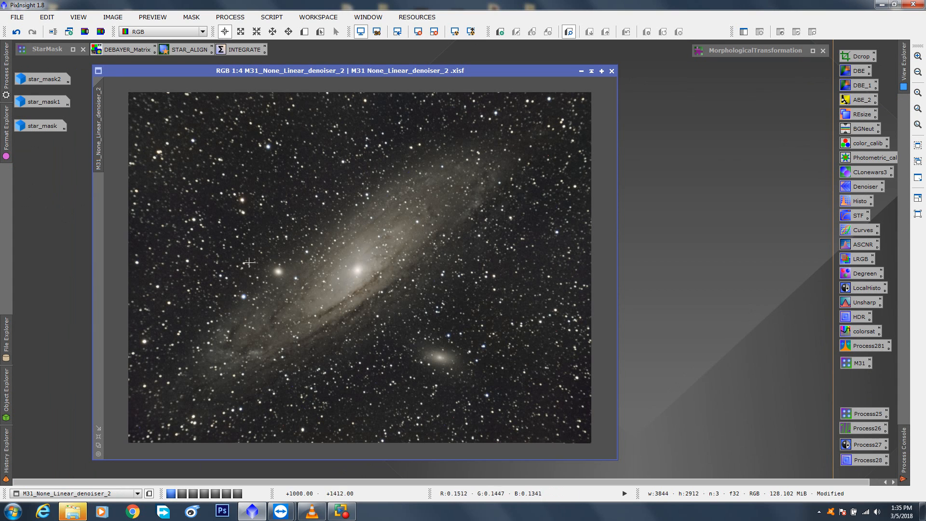
click(182, 494)
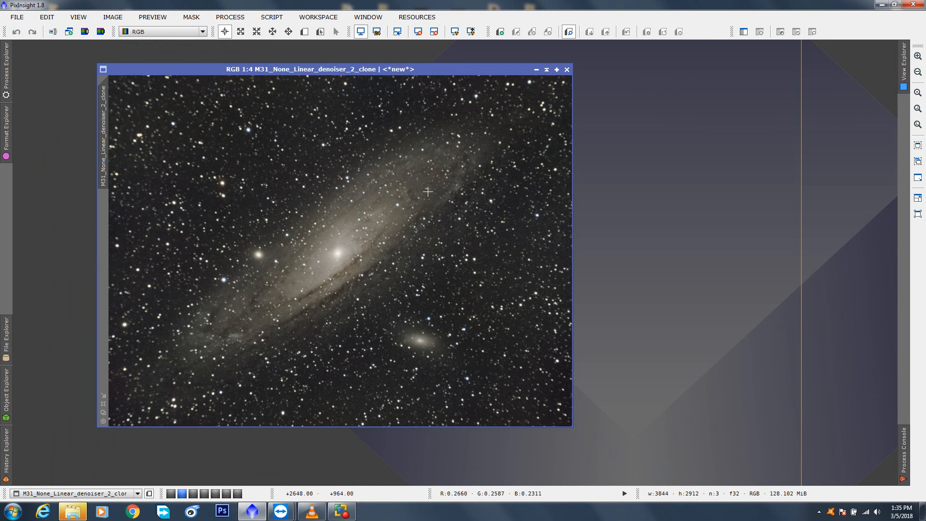
click(171, 493)
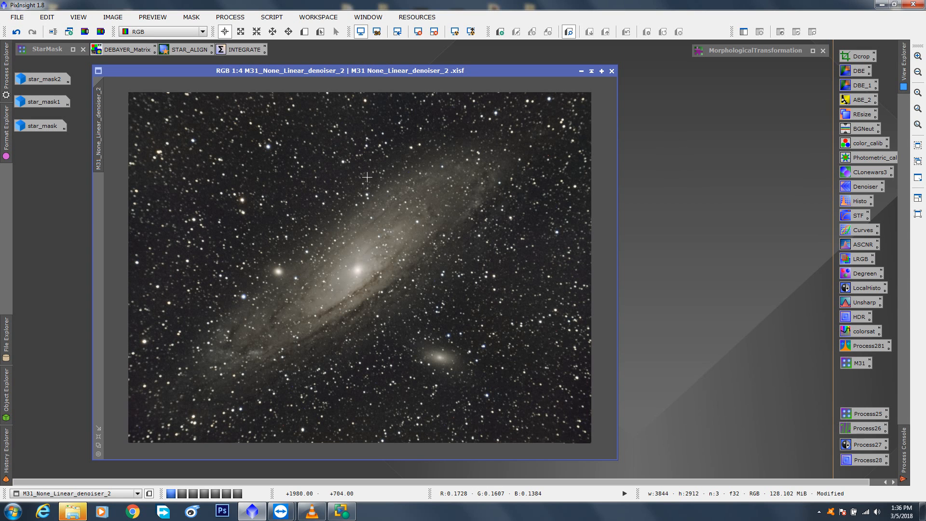
Step: Extract the CIE L* lightness of the colour M31 image as a separate grayscale image
click(85, 32)
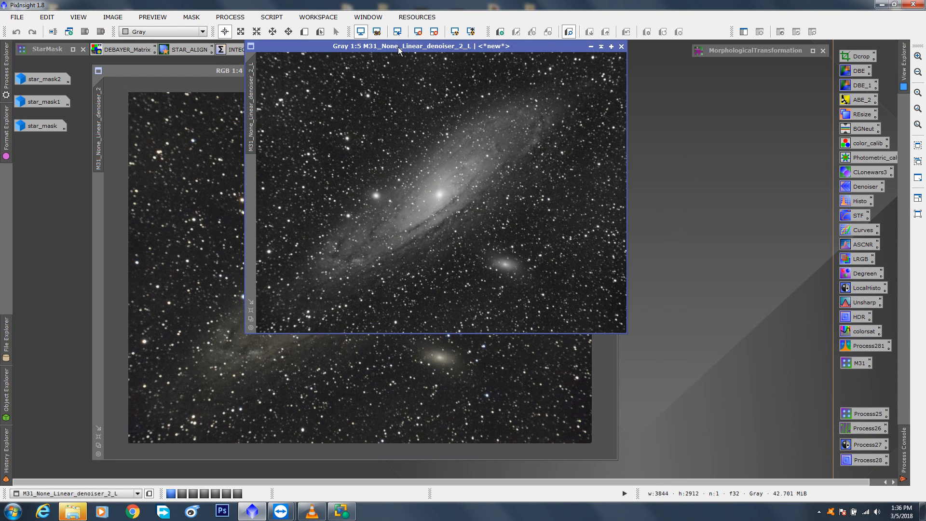
drag(398, 47, 402, 100)
click(113, 17)
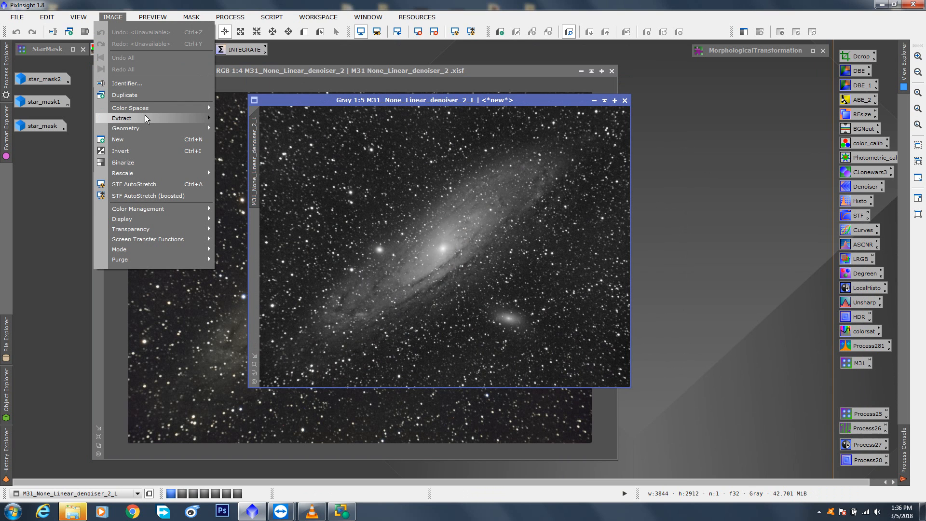
mouse_move(147, 118)
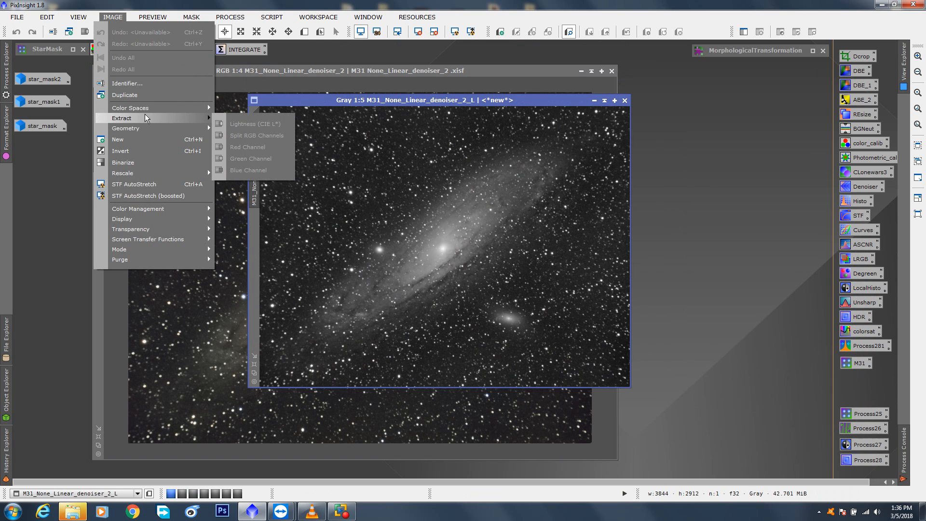
click(416, 100)
Step: Apply the extracted lightness image as a mask on the colour M31 image, and inspect the mask overlay before hiding it
drag(255, 147, 103, 214)
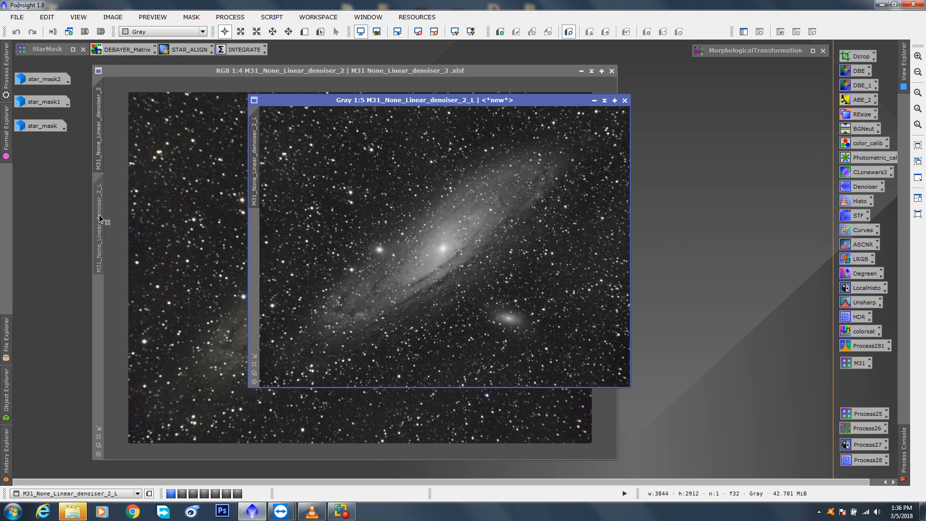
click(602, 101)
mouse_move(433, 240)
mouse_down()
mouse_move(443, 270)
mouse_move(121, 466)
mouse_move(103, 467)
mouse_up()
drag(363, 71, 374, 71)
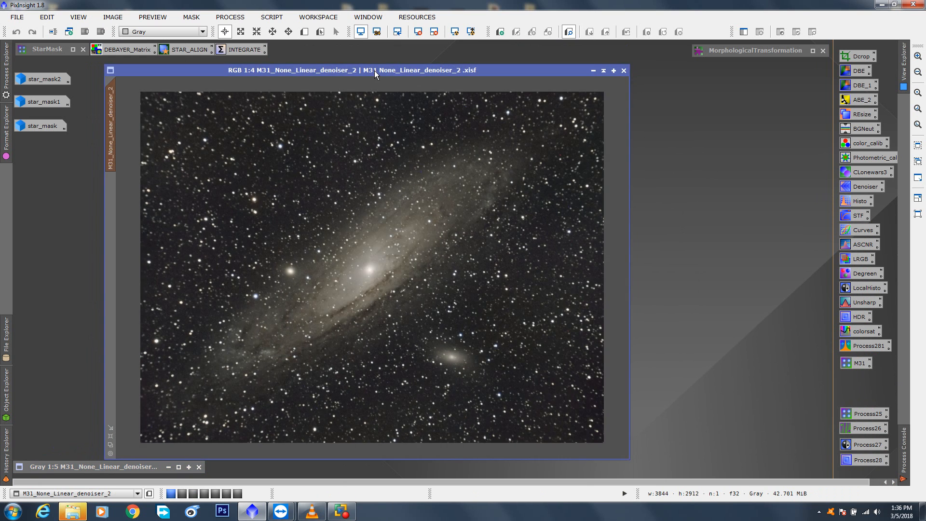
key(ctrl+k)
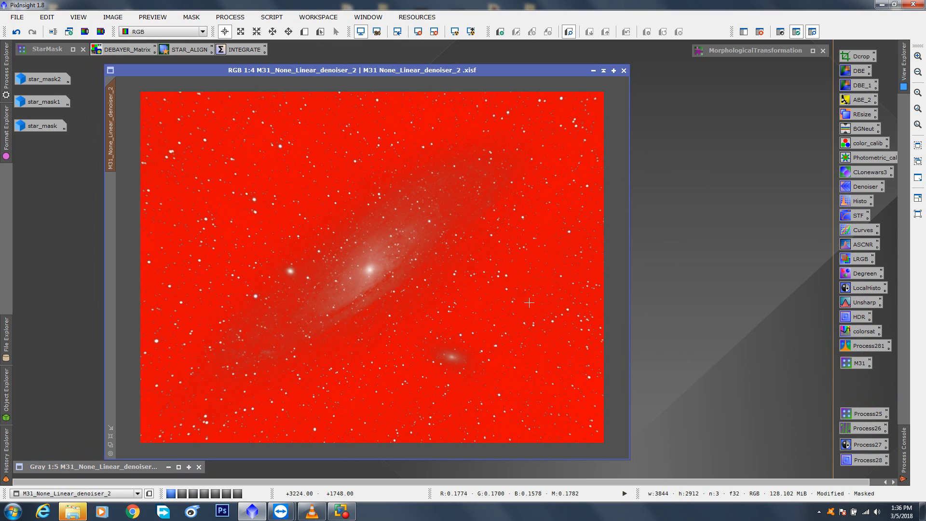
key(ctrl+k)
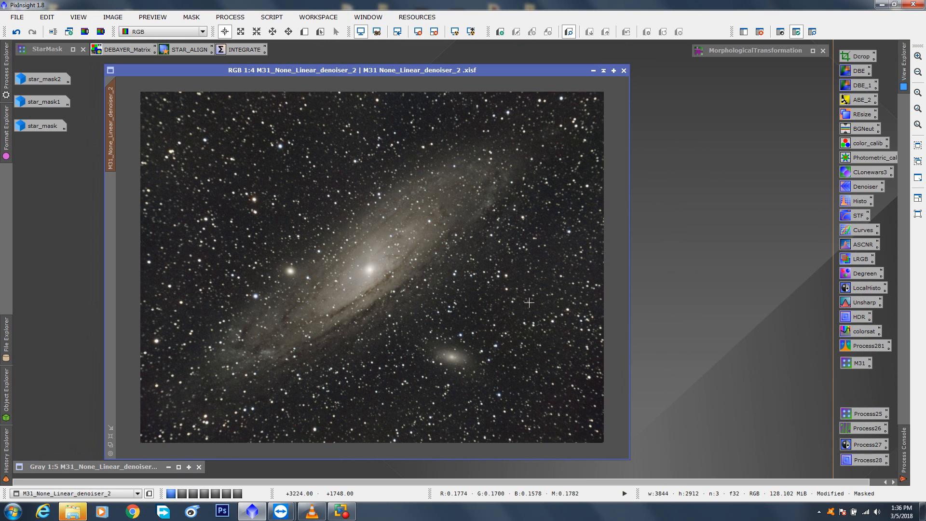
Step: Move the colour image and the shaded MorphologicalTransformation window, and park the three star mask icons beside the lower process icons
drag(762, 50, 755, 62)
drag(477, 68, 446, 67)
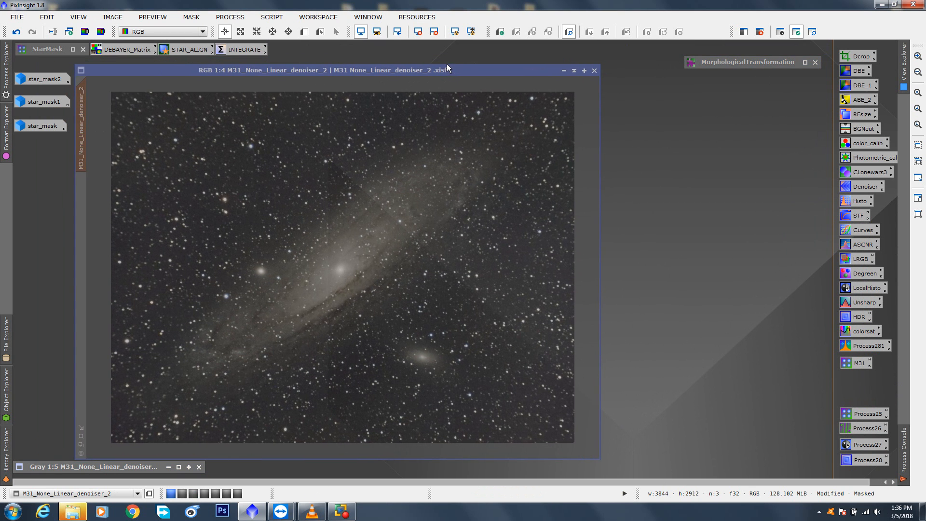
drag(41, 161, 789, 415)
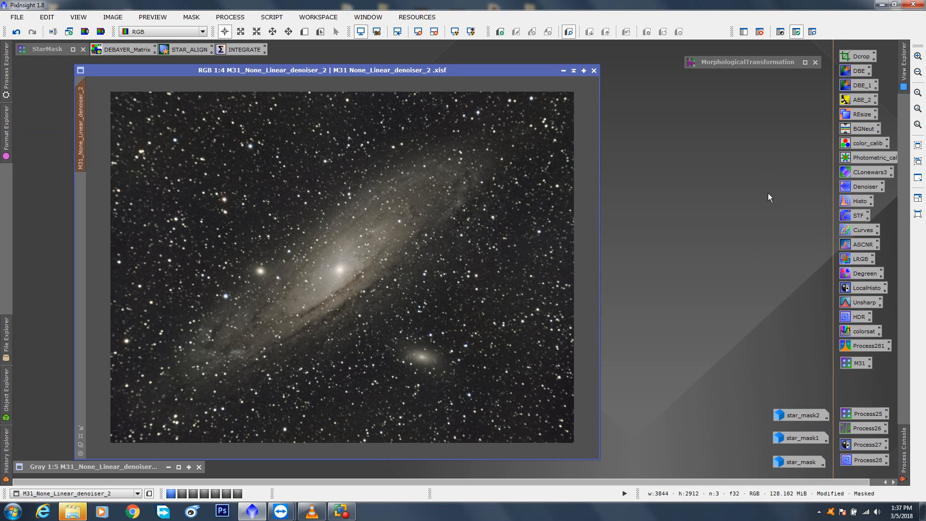
Step: Expand the MorphologicalTransformation process window and place it beside the masked M31 image
double_click(745, 61)
mouse_move(746, 59)
mouse_down()
mouse_move(692, 52)
mouse_move(722, 68)
mouse_up()
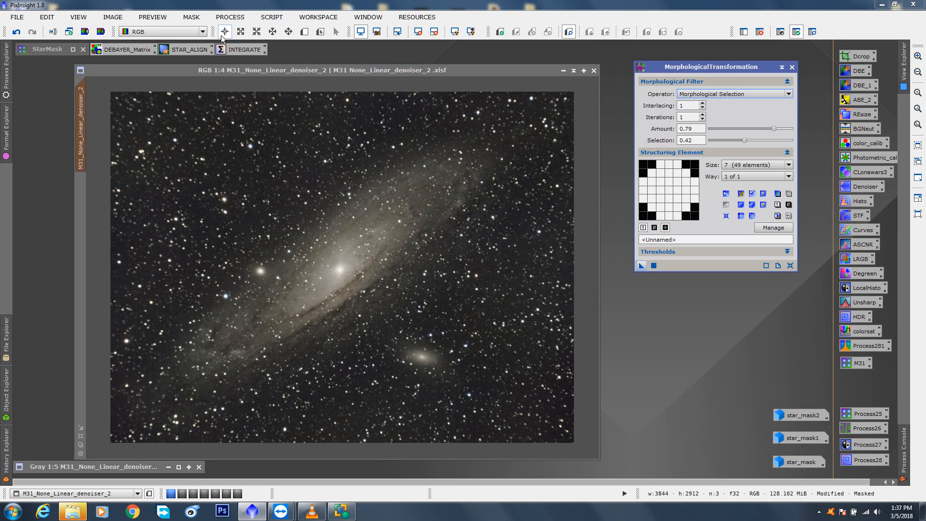
click(226, 18)
mouse_move(245, 31)
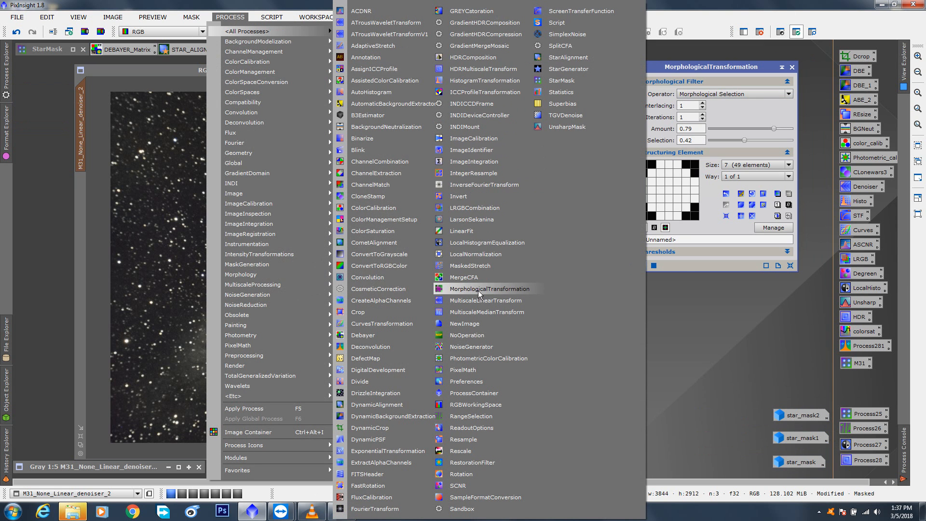
click(532, 290)
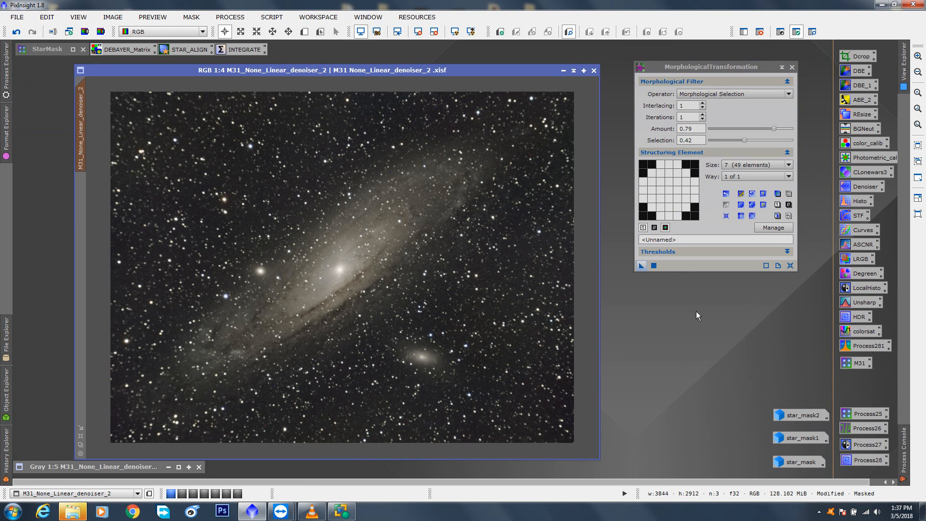
drag(715, 68, 716, 73)
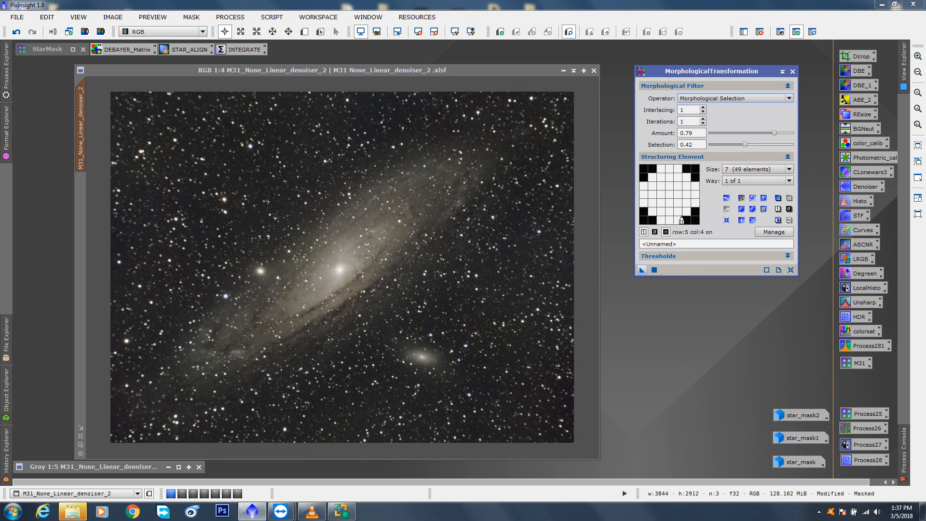
Step: Set the morphological filter's operator to Erosion (Minimum) and its amount to 1.00
click(789, 99)
click(723, 106)
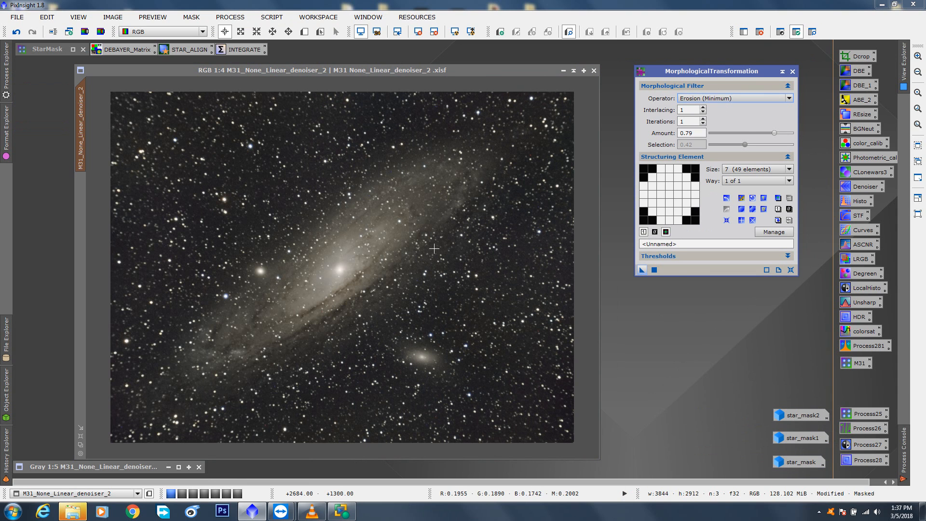
click(791, 97)
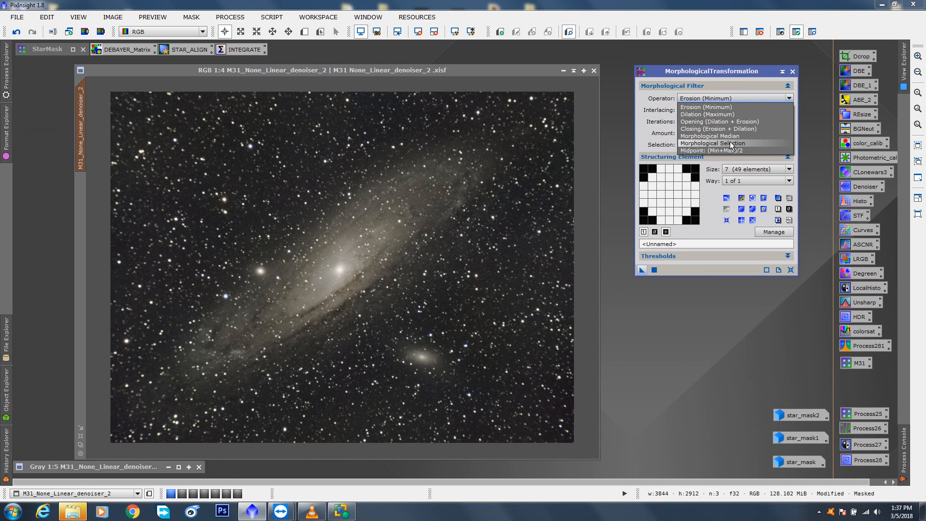
click(731, 143)
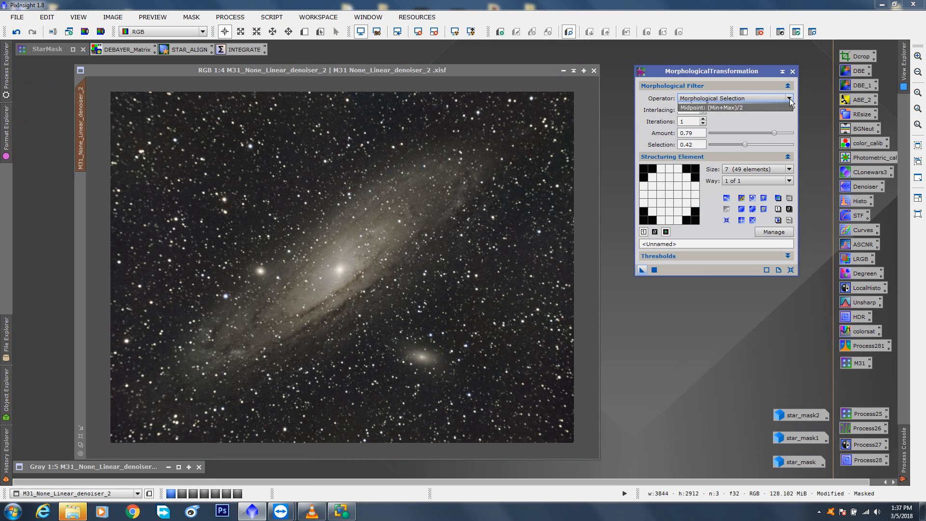
click(733, 98)
click(732, 107)
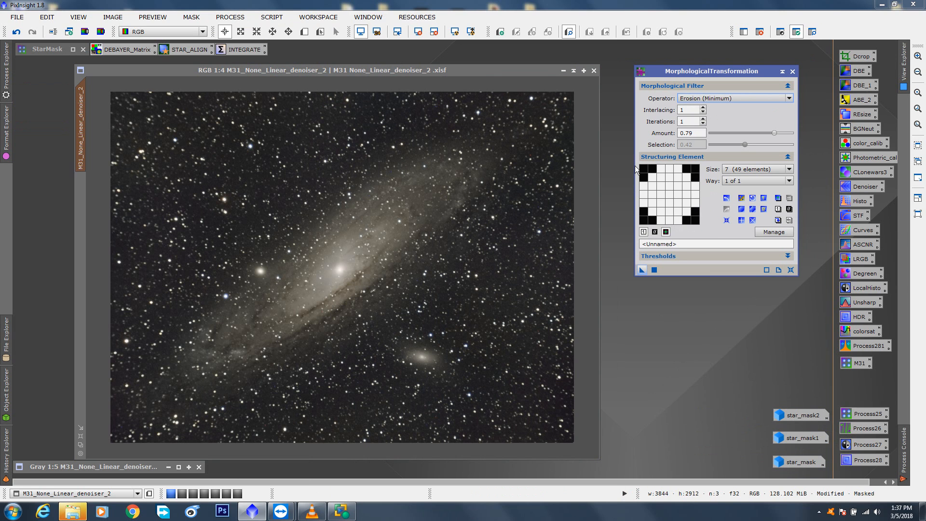
drag(778, 133, 791, 133)
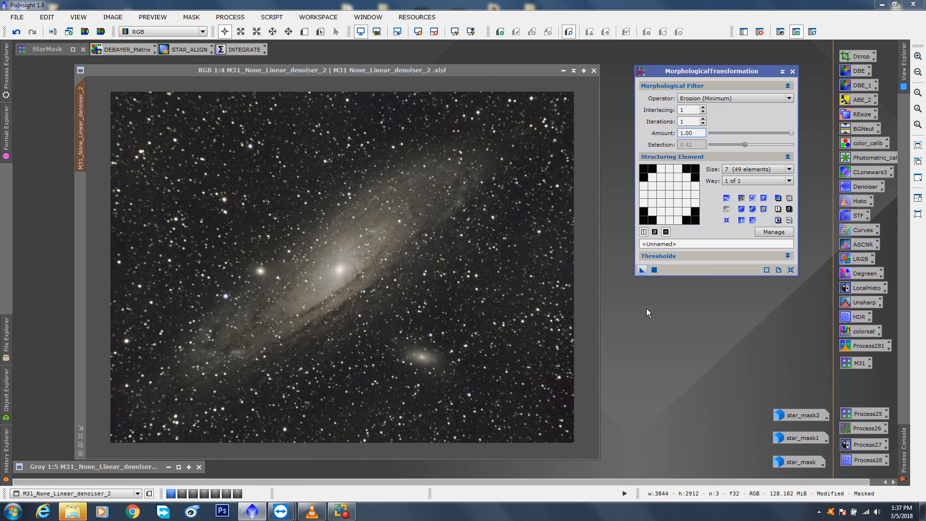
Step: Try a structuring element size of 3 (9 elements), and finally set it to 9 (81 elements)
click(789, 169)
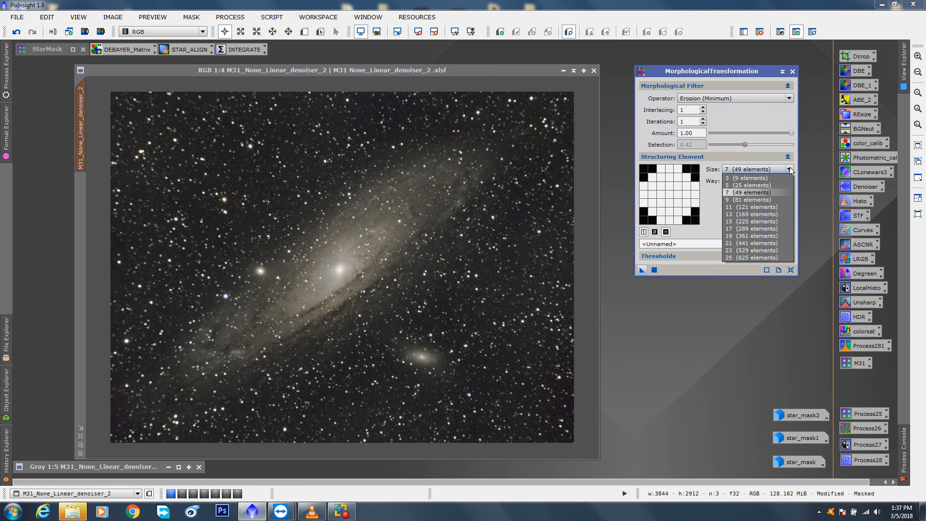
click(756, 176)
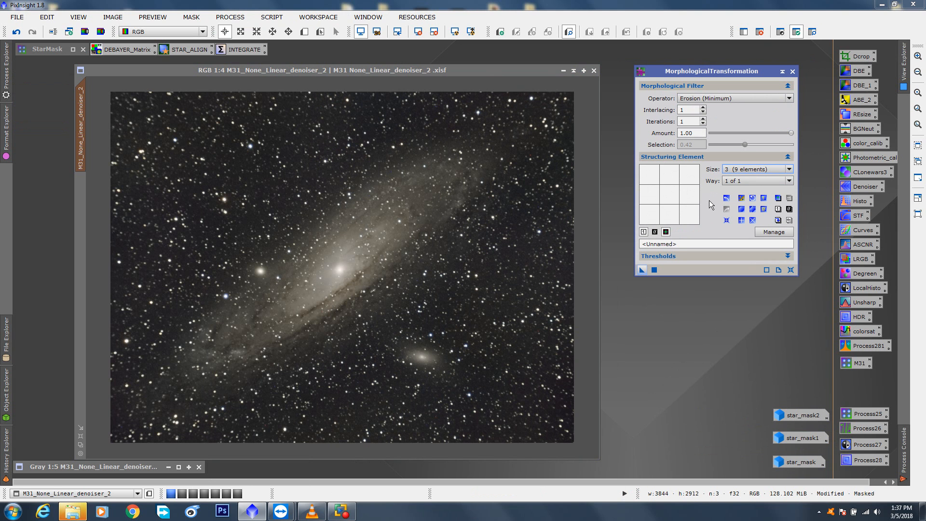
click(789, 168)
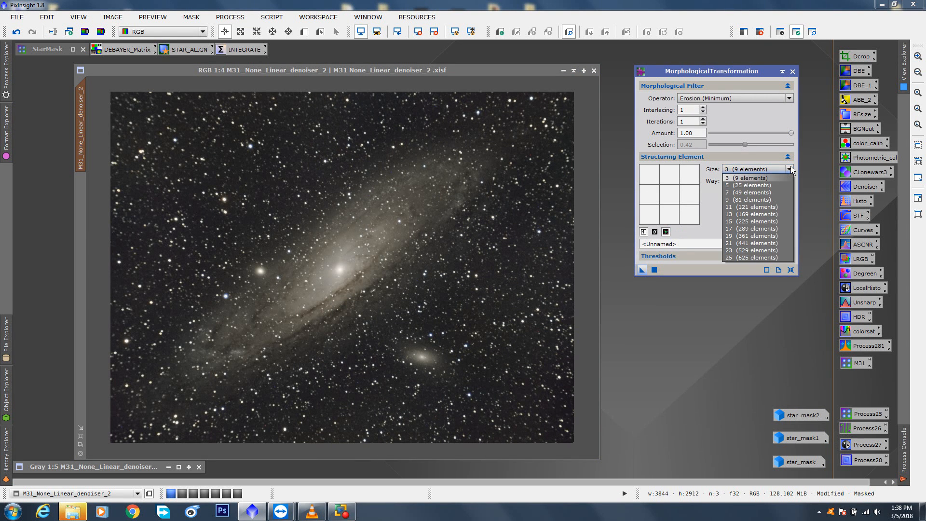
click(741, 200)
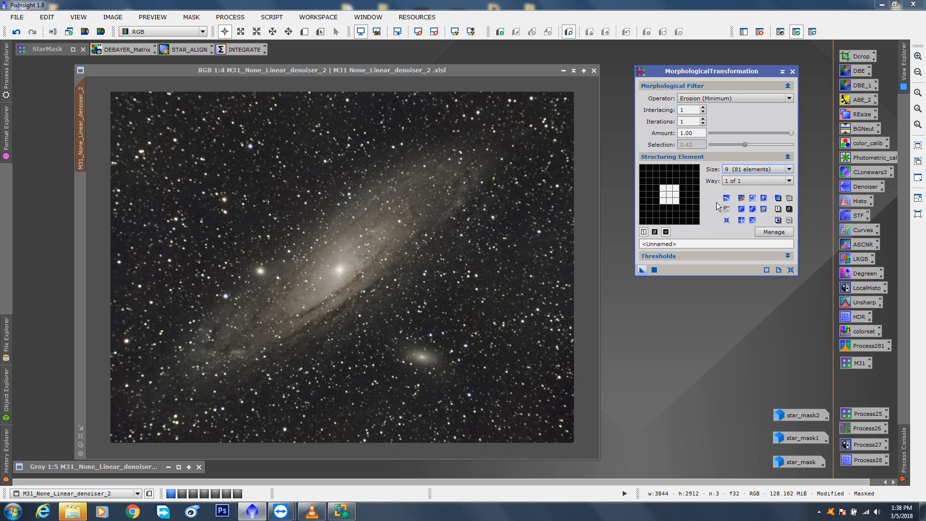
Step: Give the size 9 structuring element a circular shape, and define and open a preview over the star field beside the galaxy
click(741, 209)
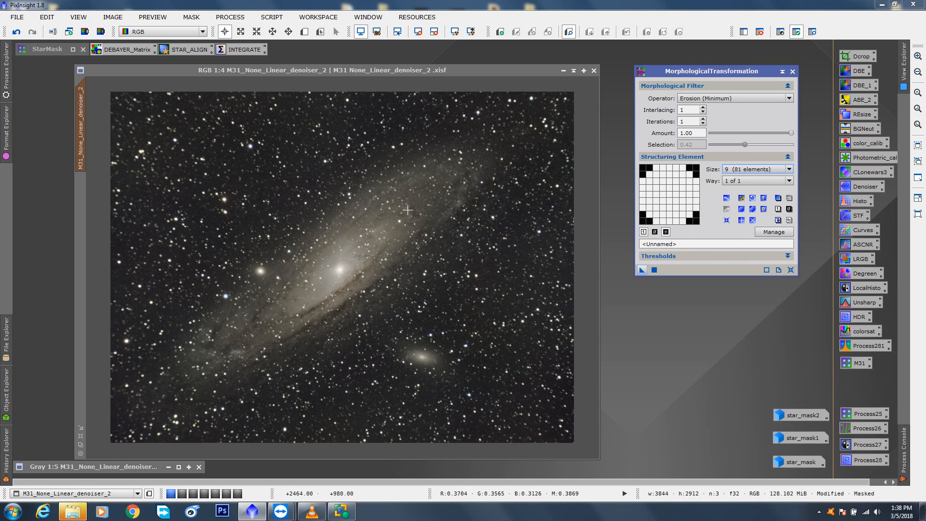
click(304, 32)
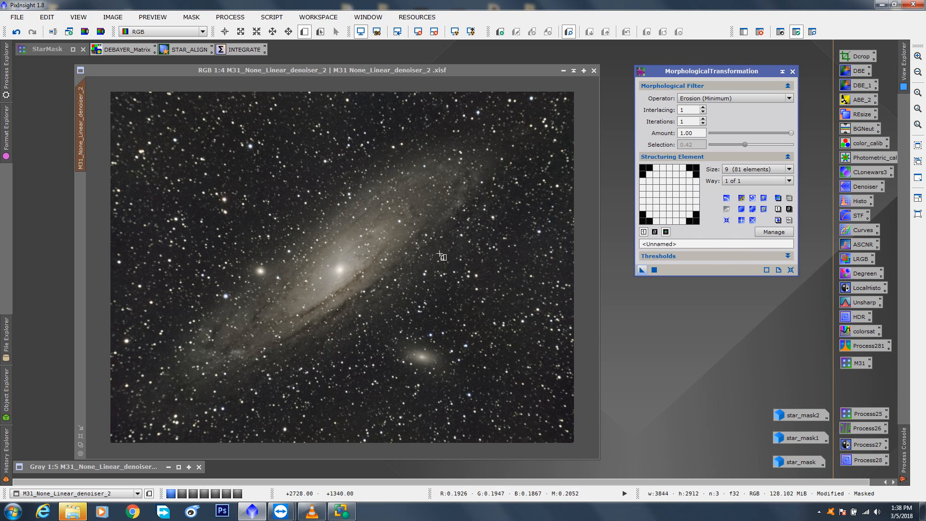
drag(440, 253, 496, 297)
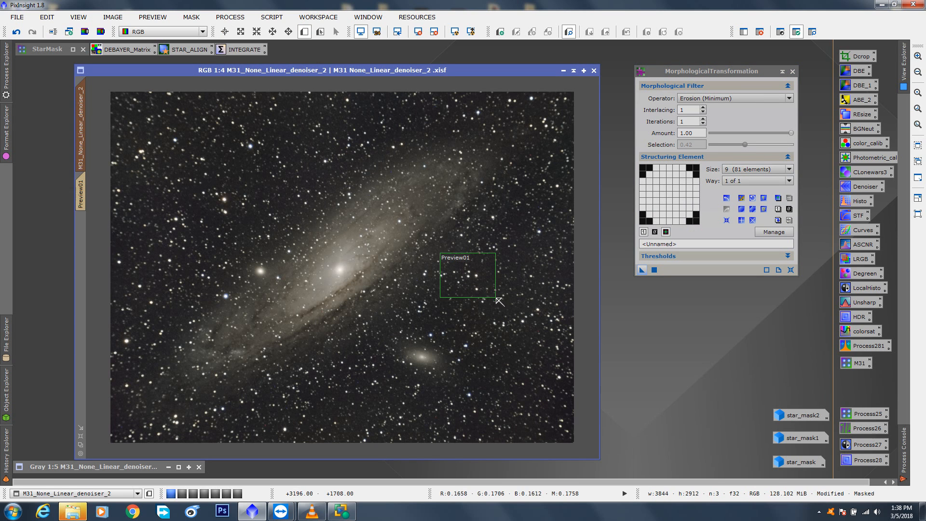
click(81, 196)
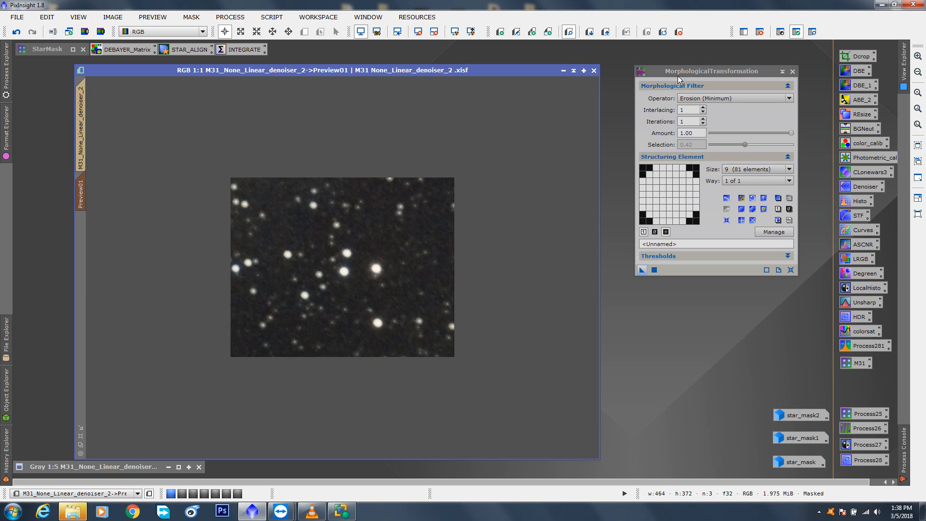
Step: Rearrange the process and image windows, shrinking the image window, and enlarge the star preview to 2:1
drag(683, 69, 669, 93)
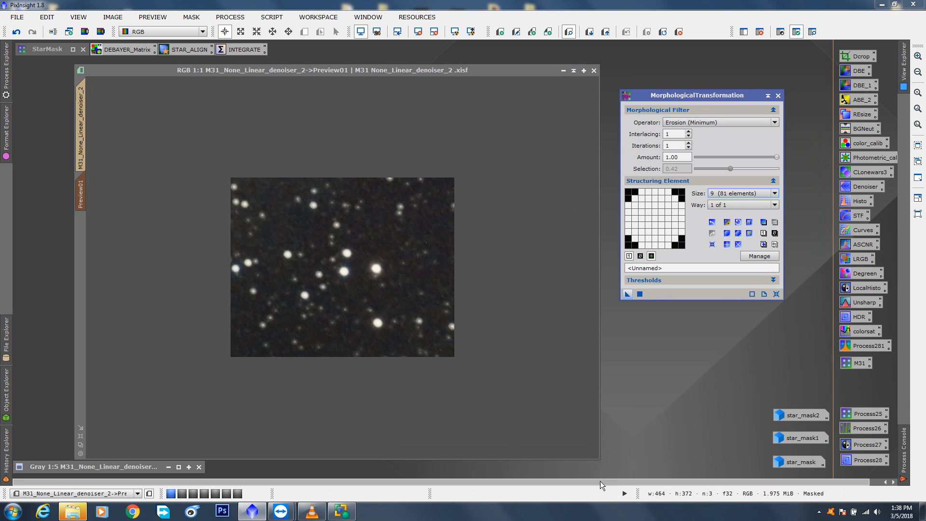
drag(598, 459, 501, 398)
drag(352, 69, 387, 73)
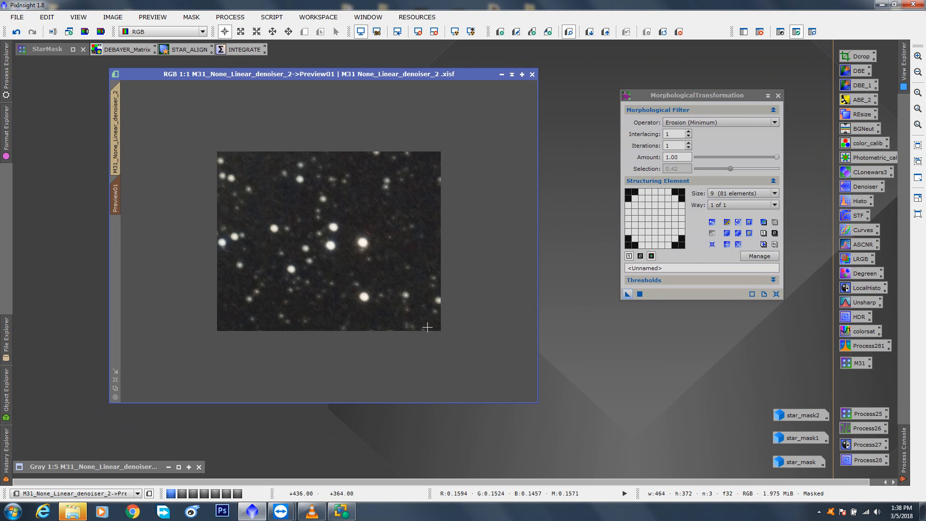
scroll(424, 330, up, 1)
scroll(534, 291, down, 1)
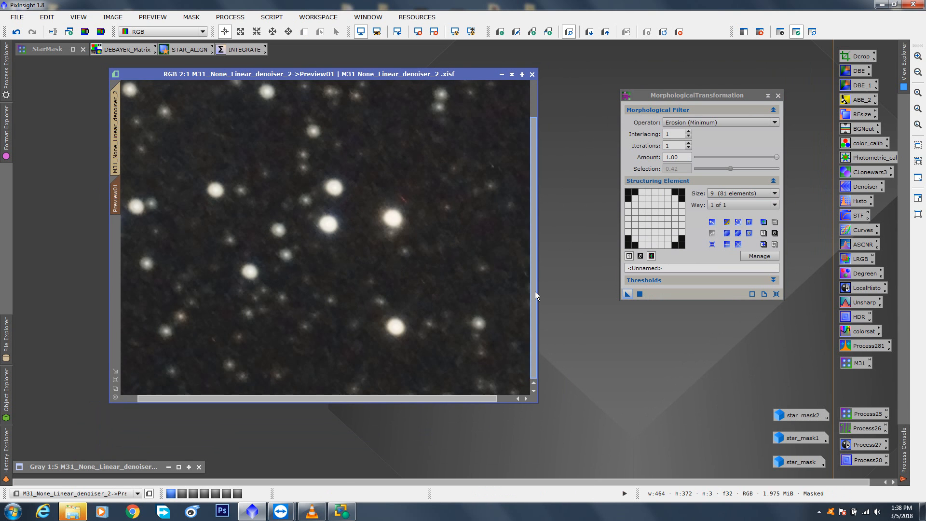
scroll(536, 279, up, 1)
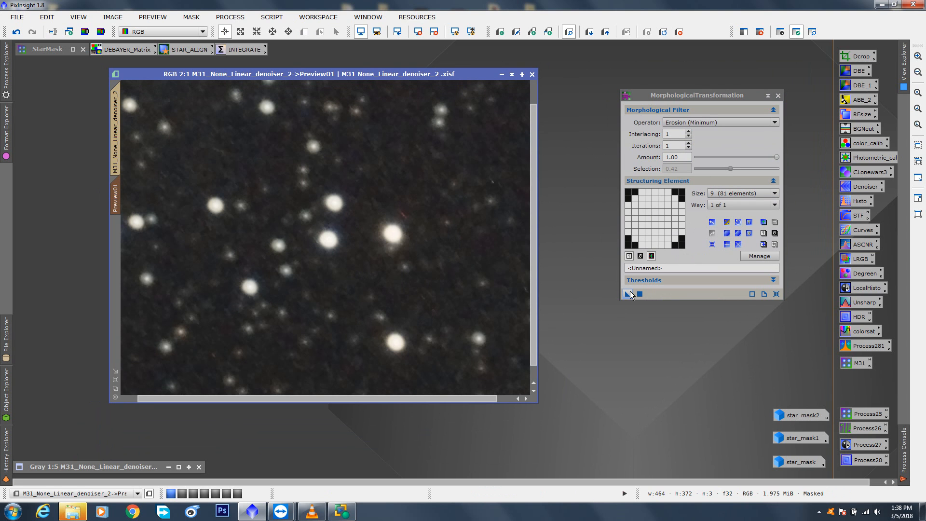
Step: Test the erosion at amount 1.00 on the star preview and compare the stars before and after
drag(628, 294, 426, 247)
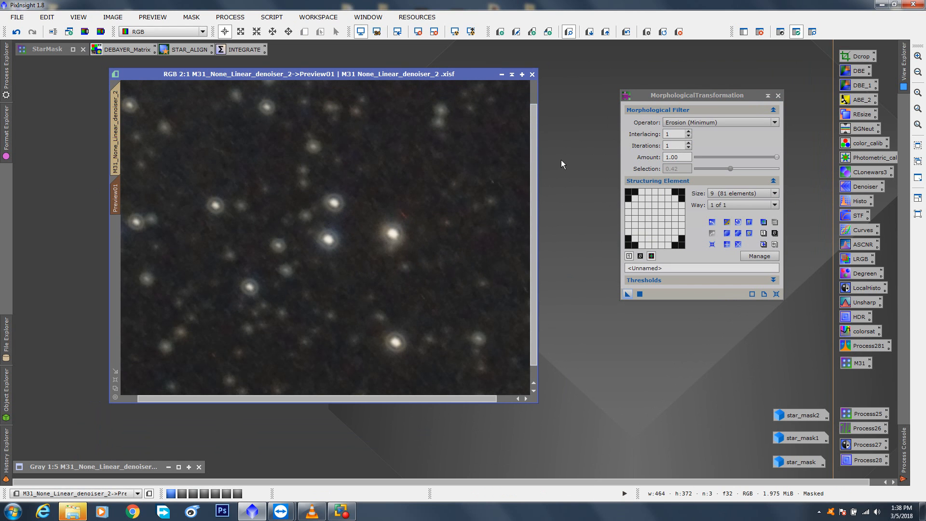
click(627, 34)
click(628, 35)
click(628, 35)
click(627, 35)
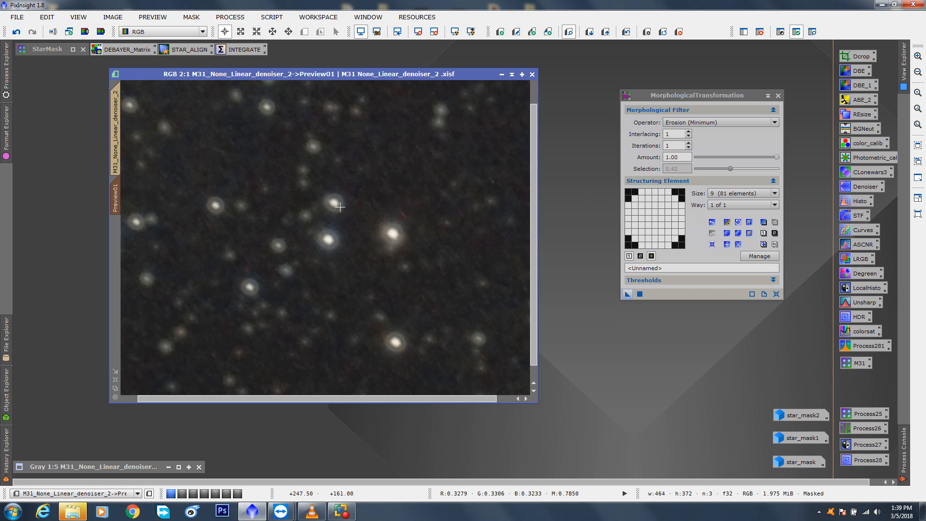
click(116, 176)
click(116, 189)
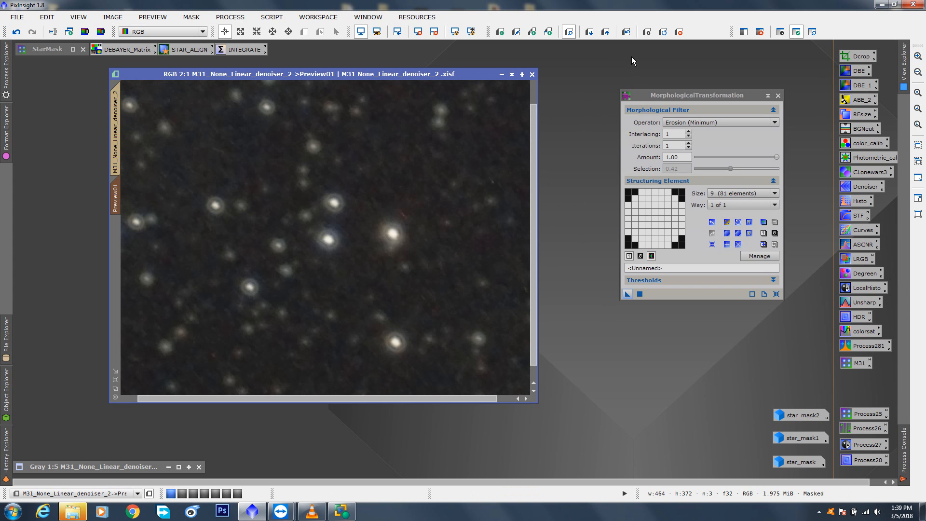
click(627, 32)
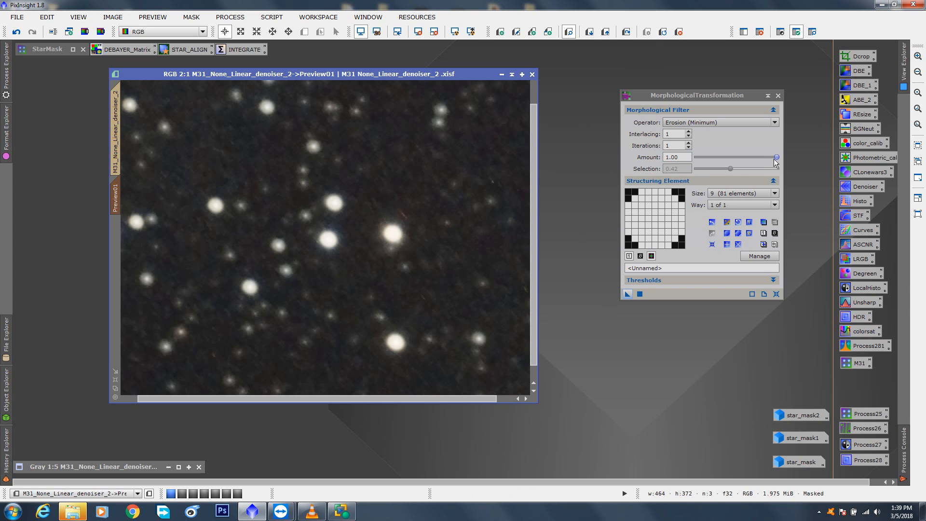
Step: Try an erosion amount of 0.80 on the star preview and compare it with the original stars
drag(774, 158, 761, 157)
drag(628, 294, 458, 259)
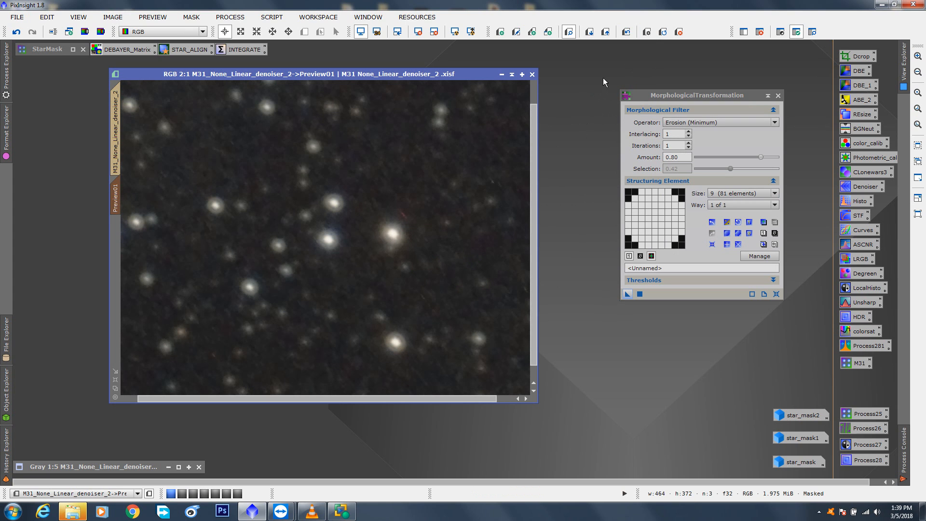
click(629, 35)
click(629, 35)
click(628, 35)
click(629, 35)
click(628, 35)
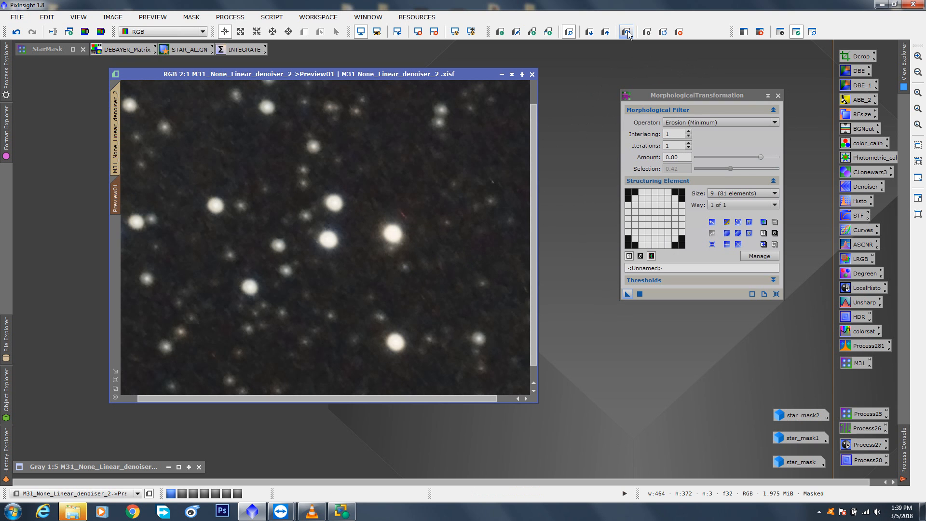
Step: Set the erosion amount to 0.55, test it on the star preview, and compare before and after
click(760, 159)
drag(760, 158, 743, 158)
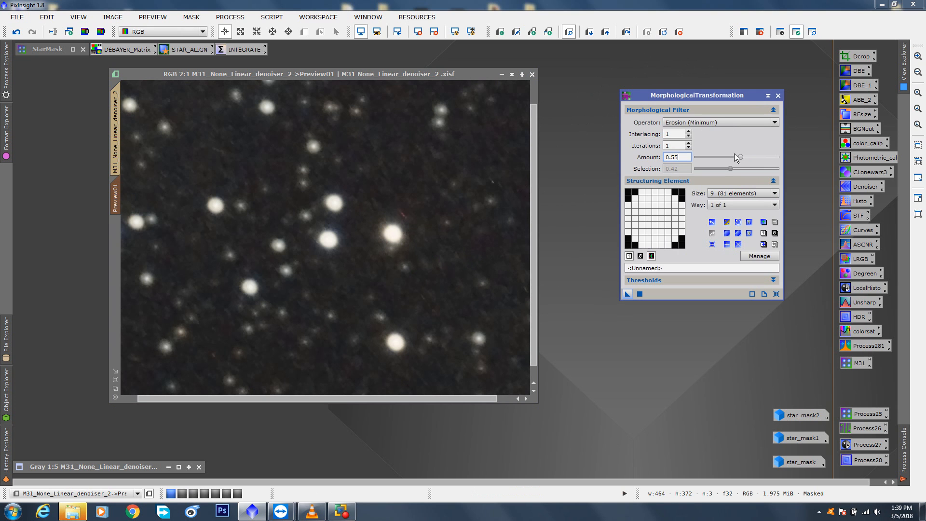
click(473, 267)
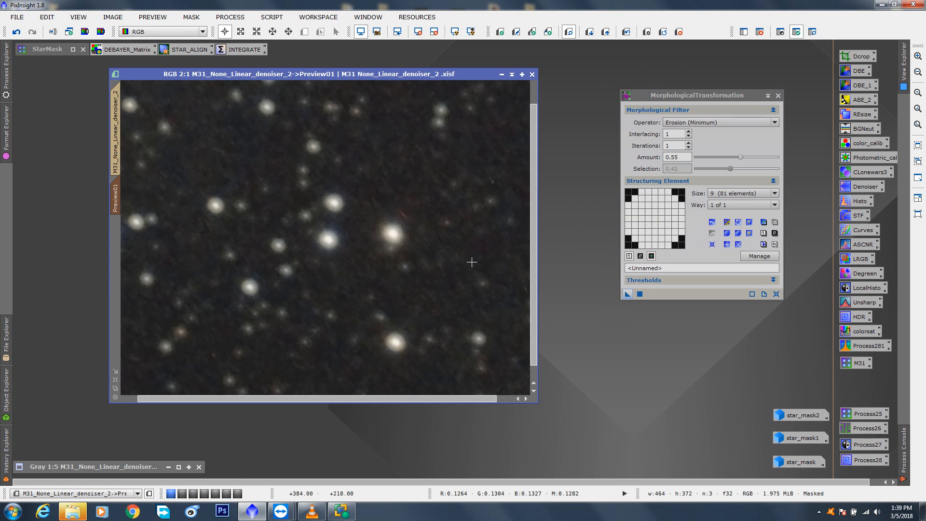
click(627, 32)
click(629, 30)
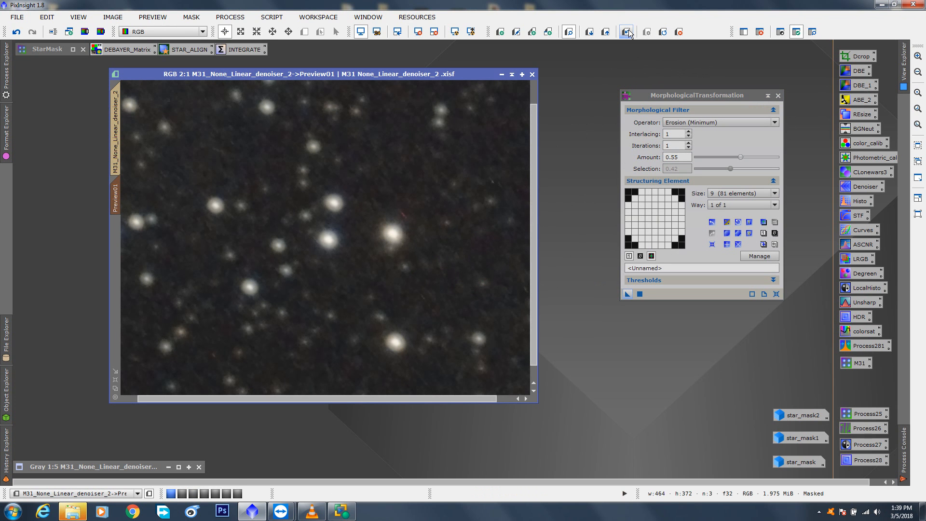
click(628, 31)
click(628, 32)
click(626, 32)
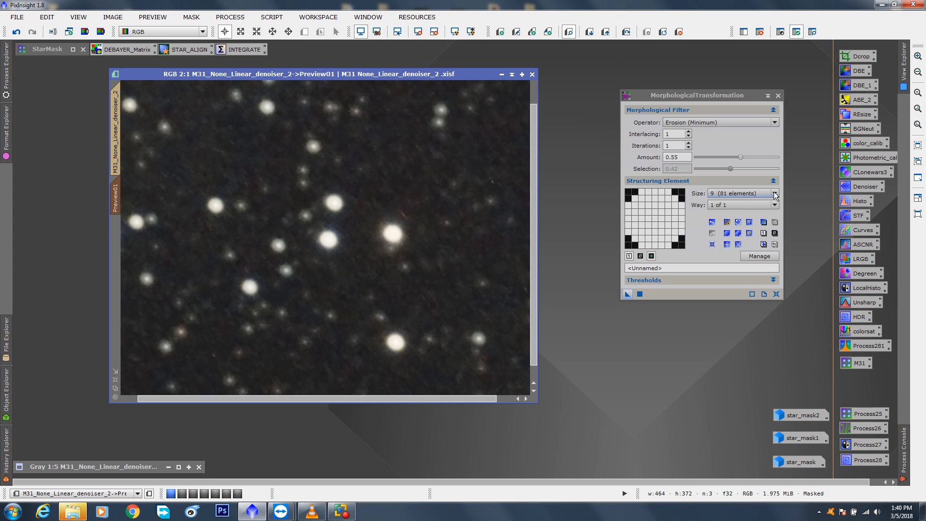
Step: Set the structuring element to size 7 (49 elements) with a circular shape and apply the erosion to the preview
click(751, 194)
click(739, 216)
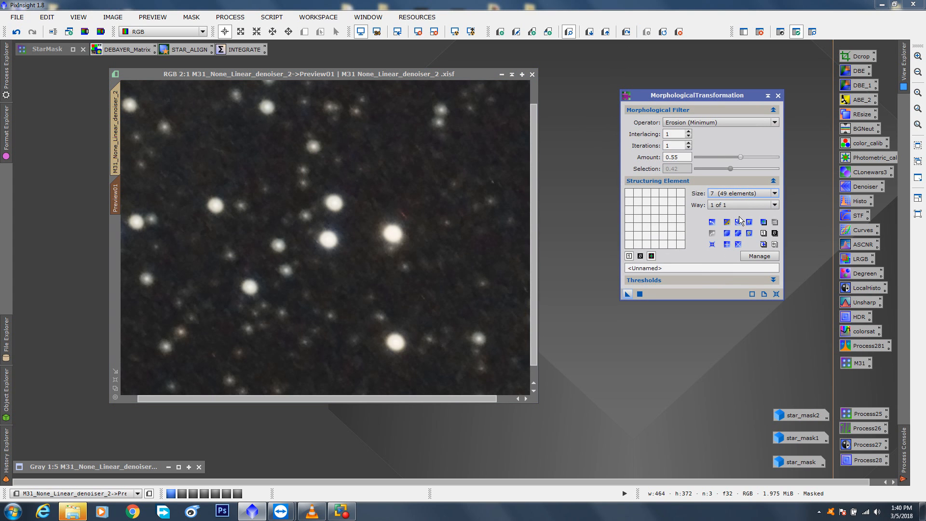
click(725, 233)
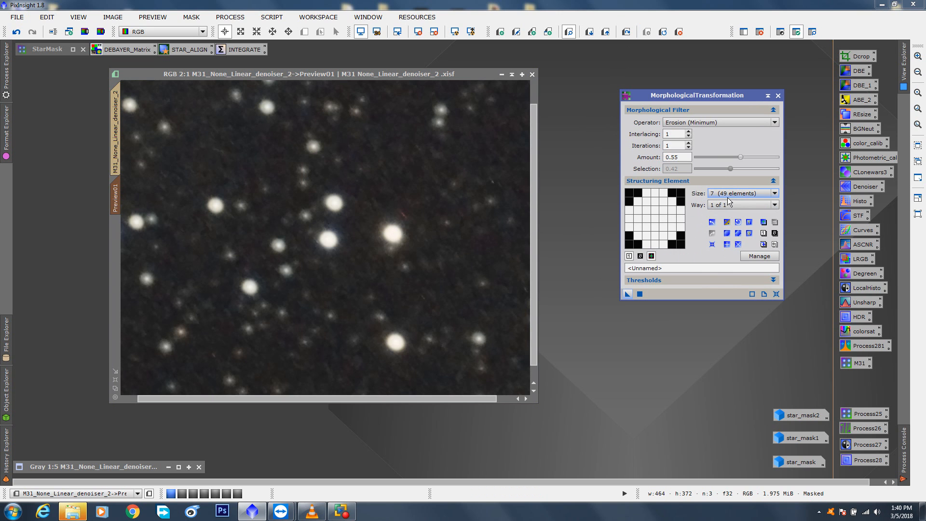
drag(628, 294, 427, 237)
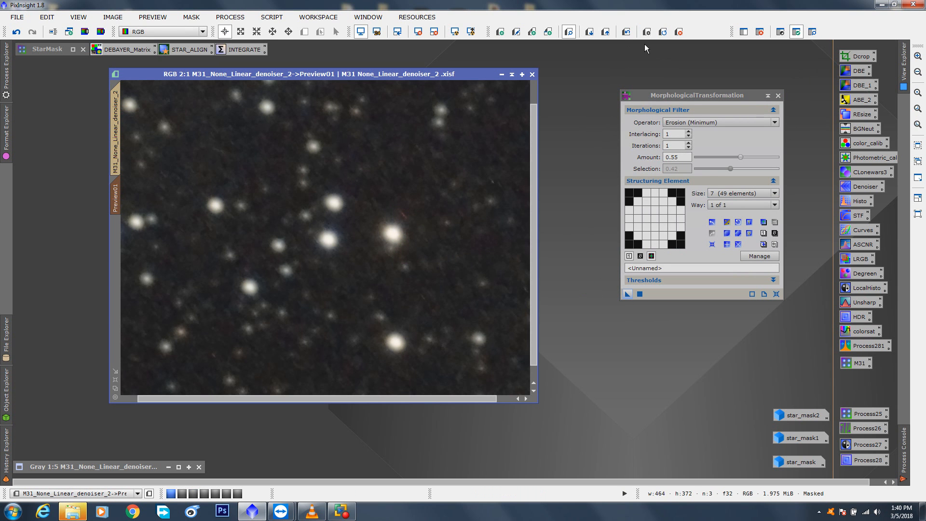
Step: Compare the preview's stars with and without the size 7 erosion, both enlarged and reduced to 1:2
click(626, 34)
click(626, 35)
click(626, 35)
click(626, 34)
click(626, 33)
click(627, 32)
scroll(445, 227, up, 1)
scroll(445, 228, down, 3)
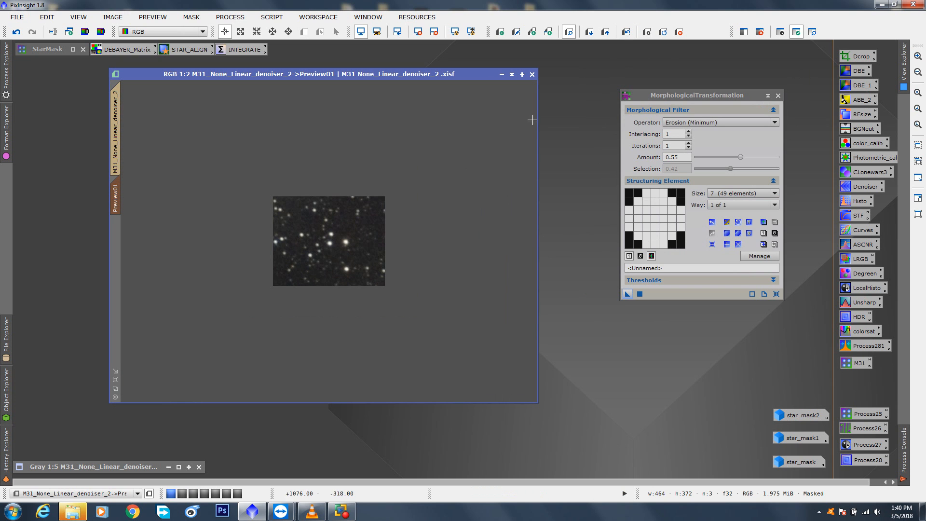
click(626, 33)
Step: Try a diamond-like shape for the structuring element and return it to the circular shape
click(679, 156)
click(739, 232)
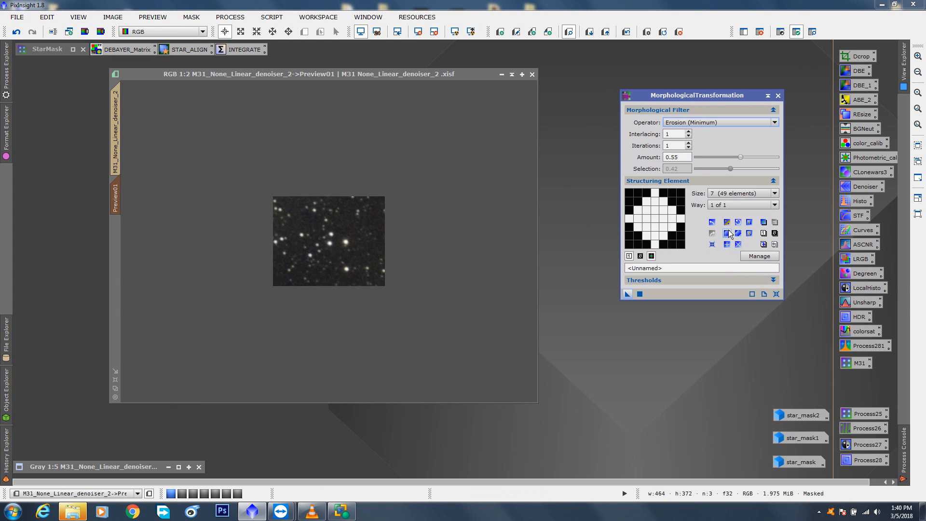
click(728, 232)
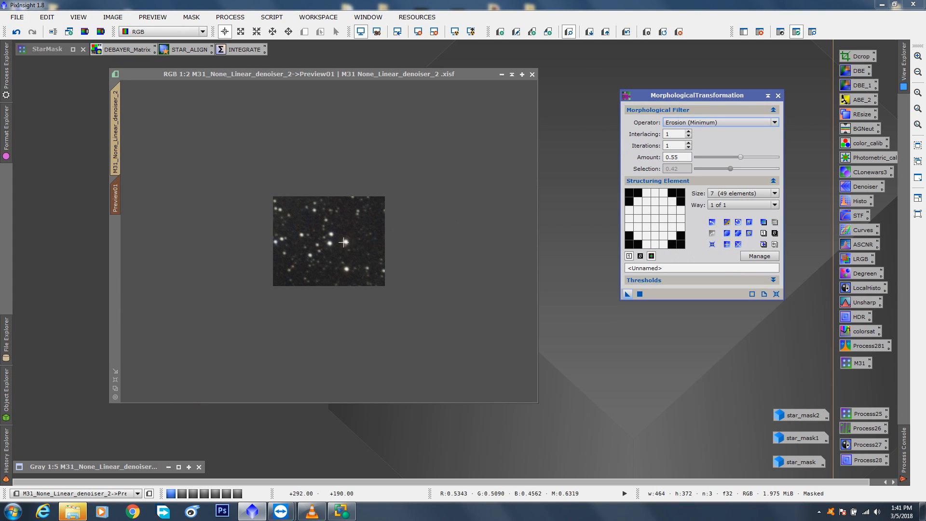
Step: Examine how the erosion changes the stars at 1:2 by switching the preview between original and processed versions
click(433, 77)
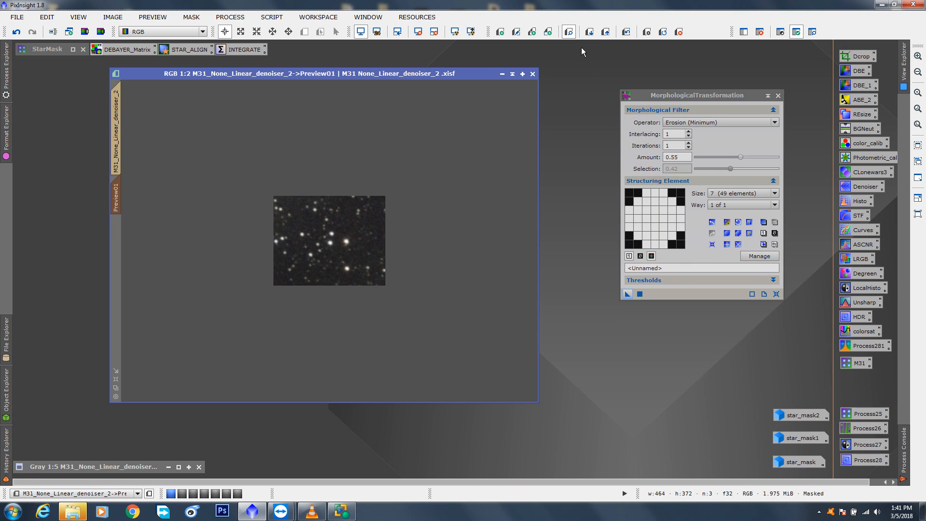
click(628, 33)
click(628, 34)
click(628, 33)
click(628, 34)
click(629, 33)
click(628, 33)
Step: Apply the erosion with amount 0.55 and the circular size 7 element to the full M31 image, and inspect its stars
click(118, 140)
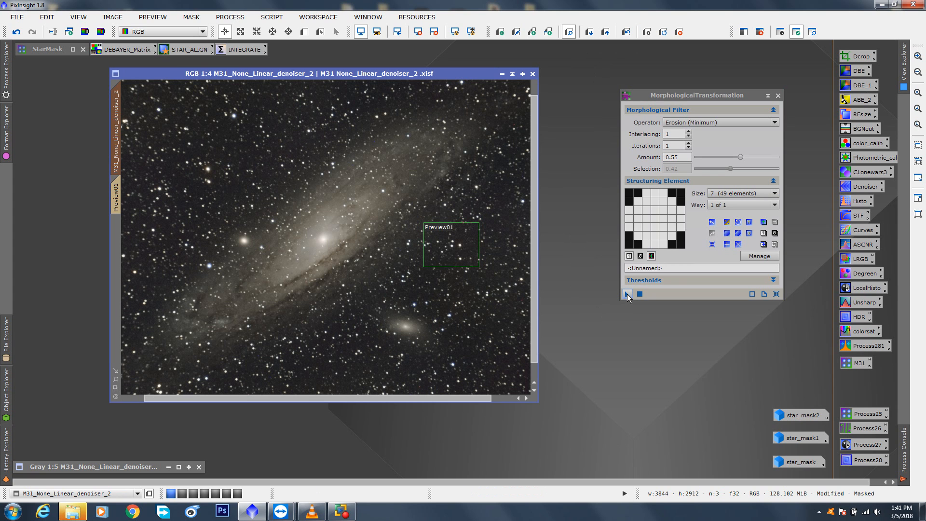
drag(628, 296, 395, 266)
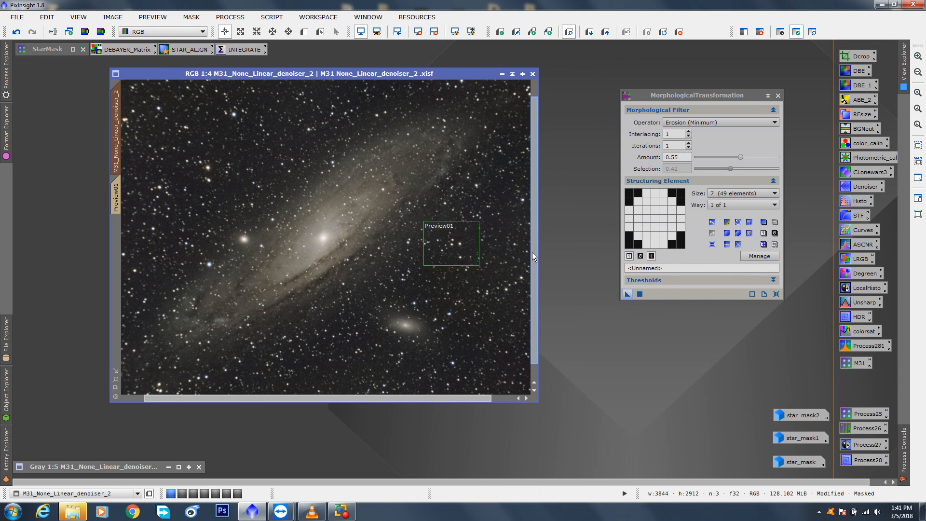
scroll(348, 294, down, 1)
scroll(345, 290, up, 1)
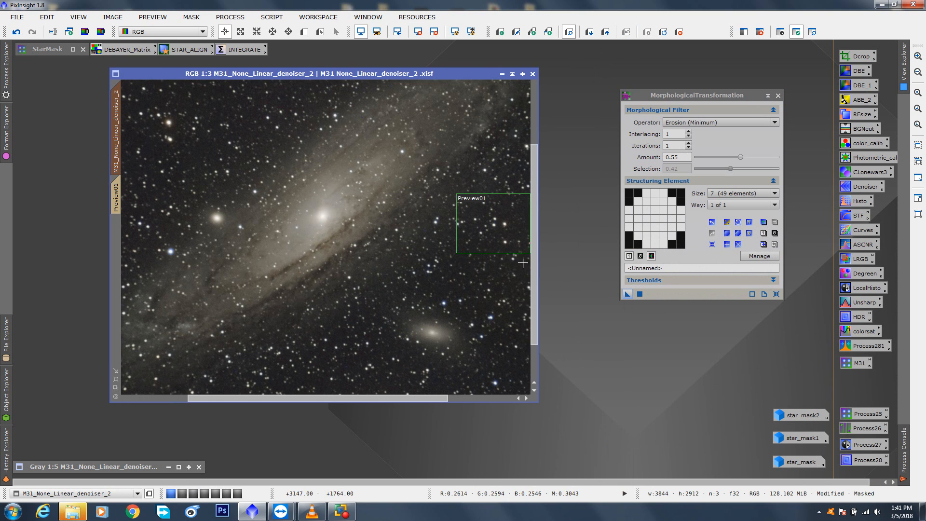
drag(535, 262, 535, 294)
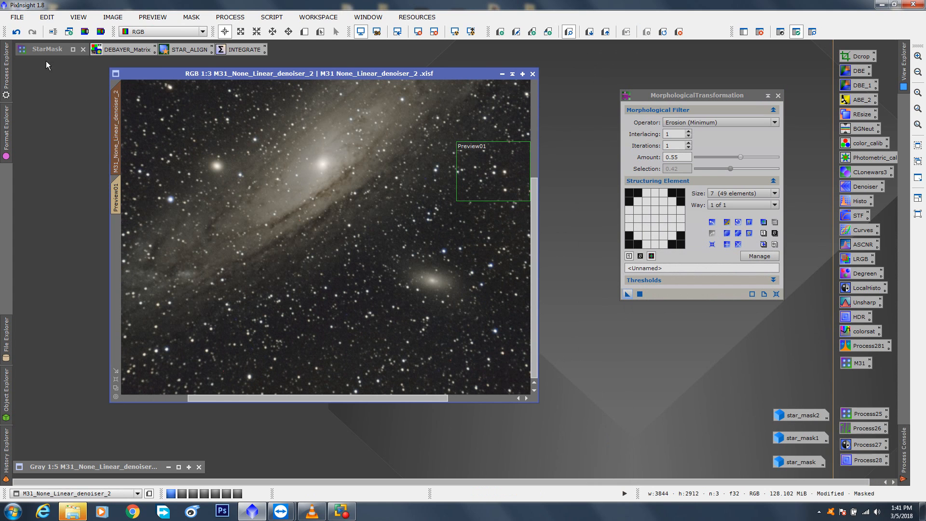
Step: Undo and redo the erosion on the full image repeatedly to compare the stars before and after
click(16, 33)
click(33, 37)
click(17, 33)
click(32, 33)
click(17, 33)
click(27, 34)
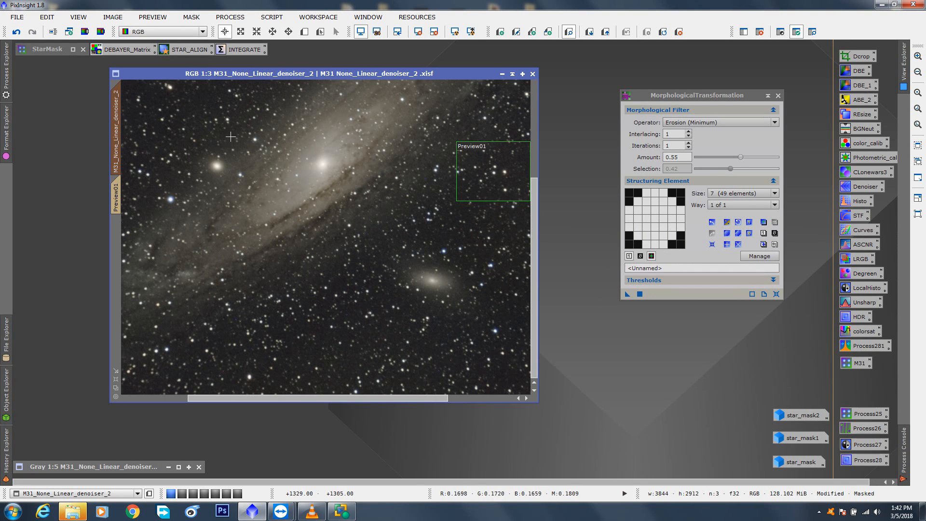
Step: Delete the preview from the M31 image and fit the image window tightly around the whole picture
drag(672, 97, 652, 73)
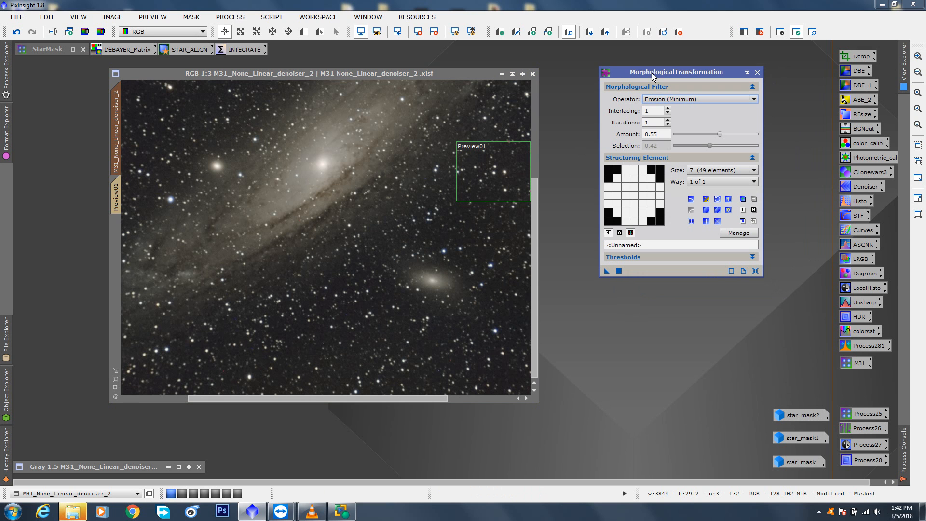
click(396, 319)
scroll(396, 319, down, 3)
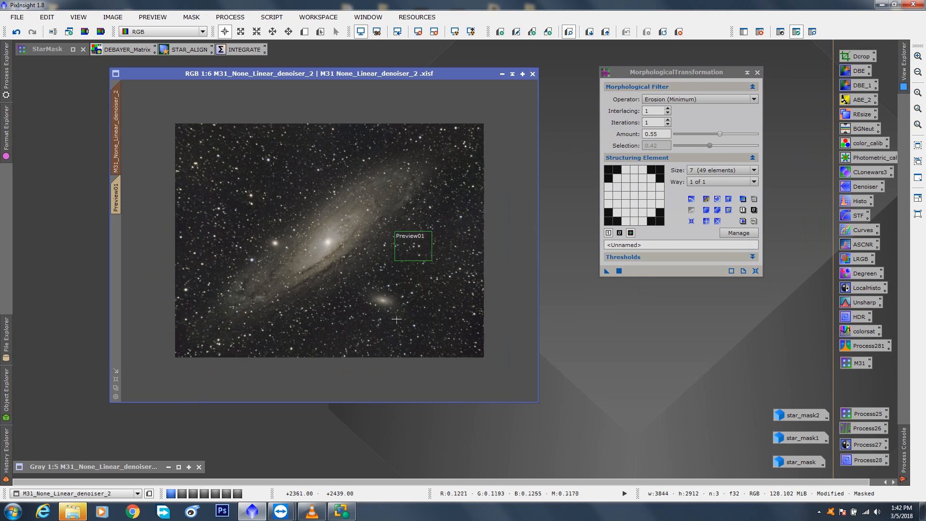
scroll(396, 319, up, 1)
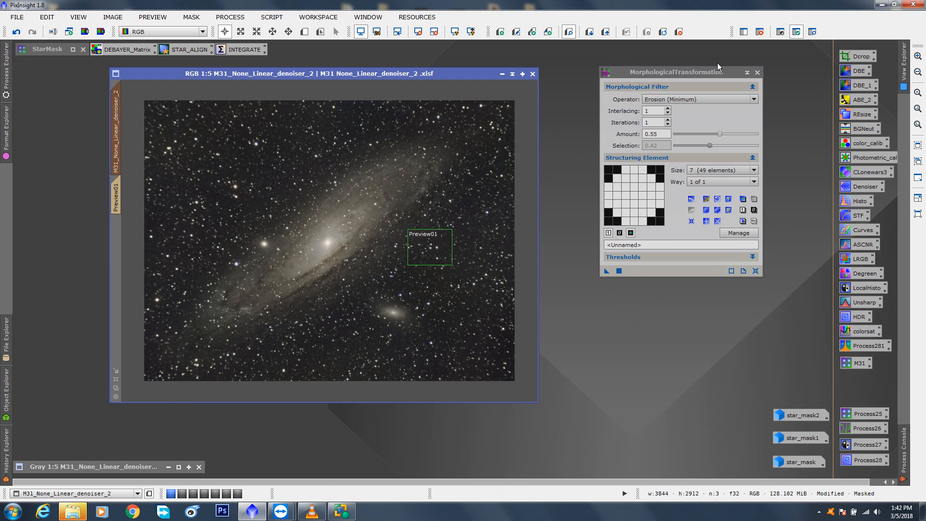
click(679, 31)
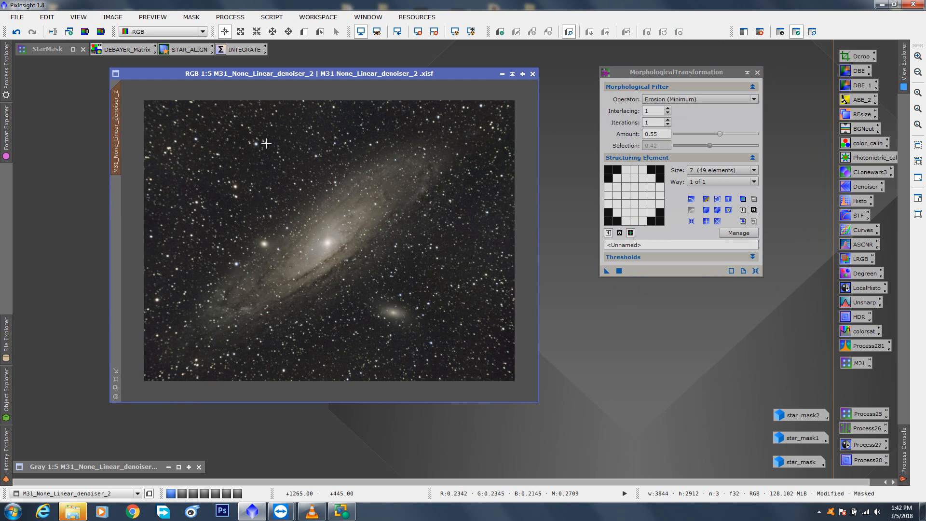
click(115, 381)
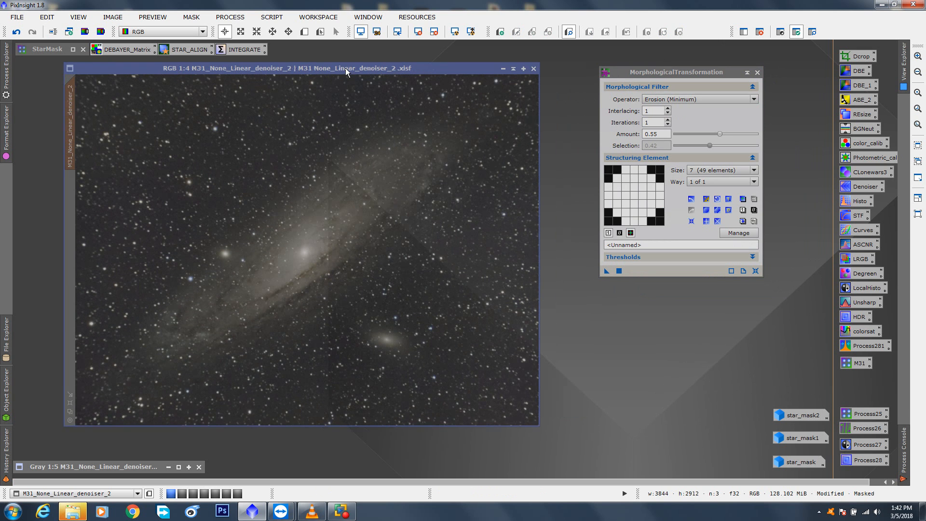
Step: Enlarge the M31 image to 1:3 and compare its stars before and after by undoing and redoing the erosion
drag(347, 71, 311, 68)
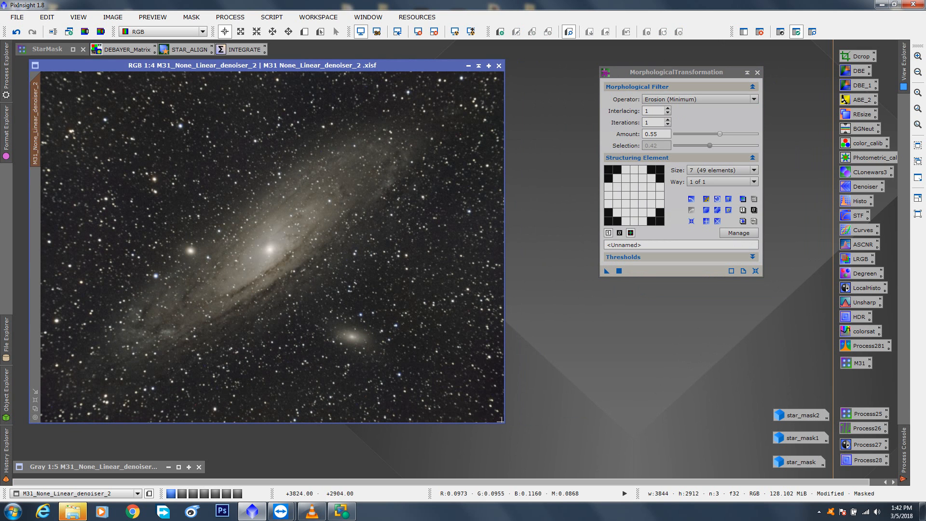
drag(502, 420, 711, 471)
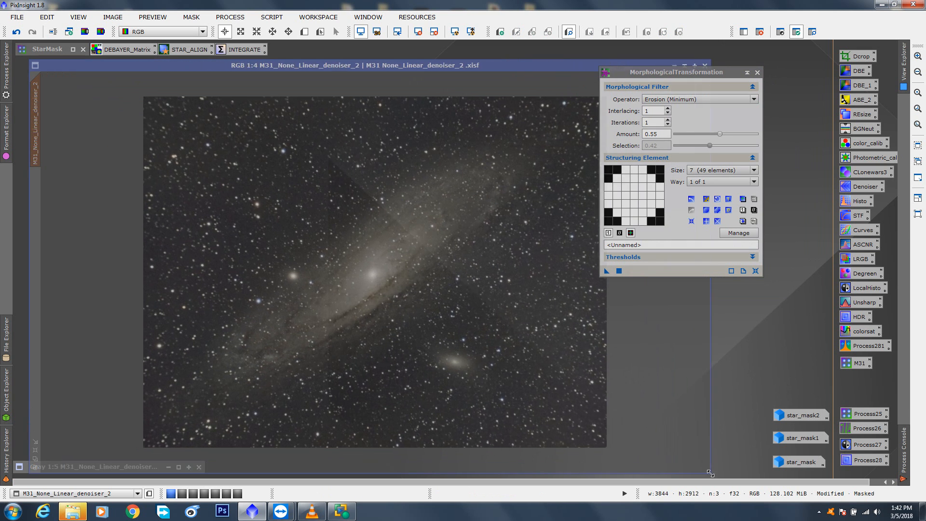
click(918, 56)
drag(696, 71, 822, 48)
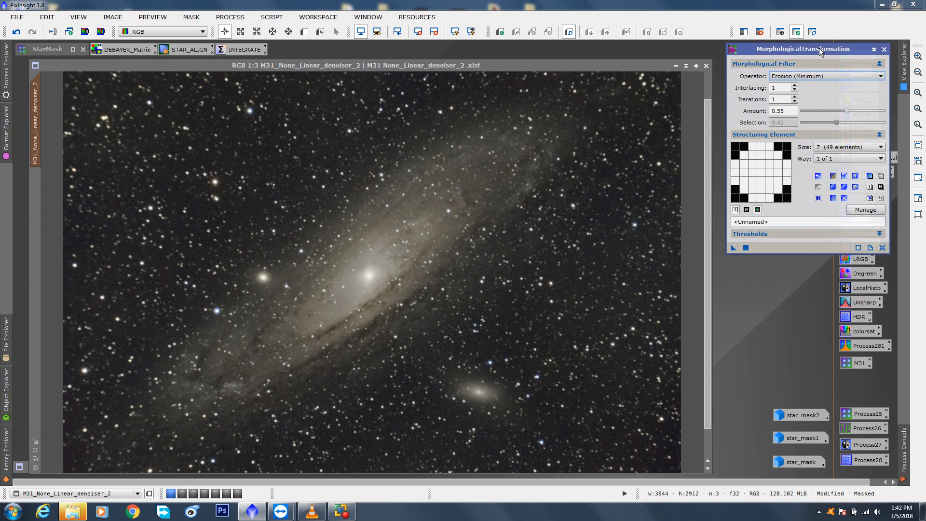
click(17, 33)
click(32, 32)
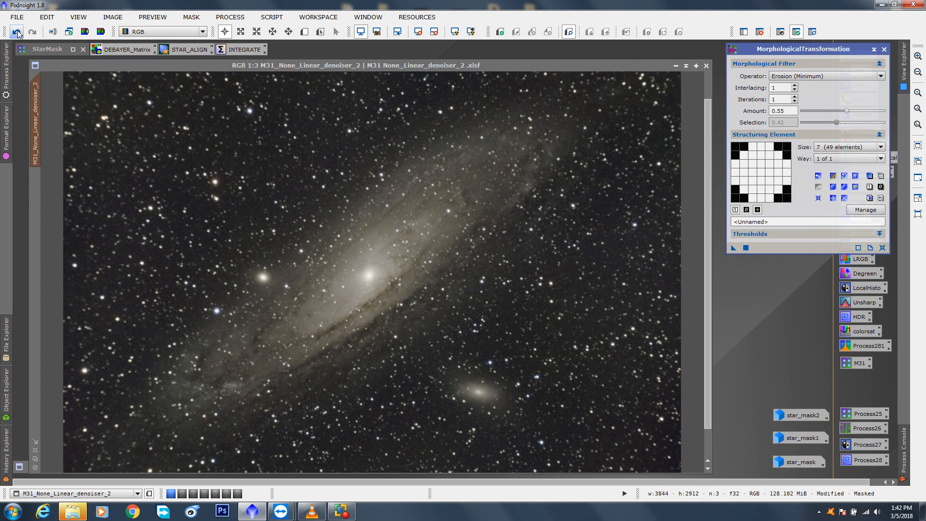
click(17, 32)
click(32, 33)
Step: Remove the mask from the M31 image and save the image as "M31 None_Linear_shrink_2 .xisf" in the pix m31 folder
click(191, 17)
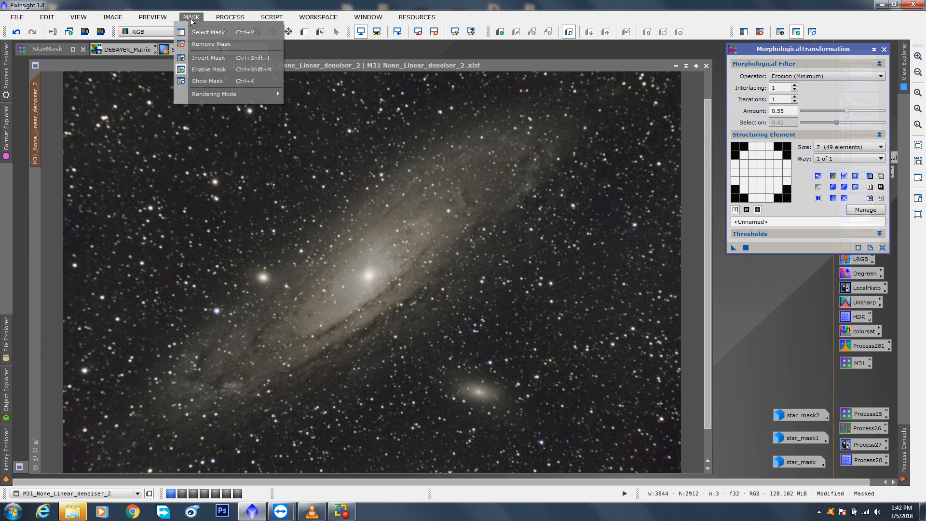
click(201, 45)
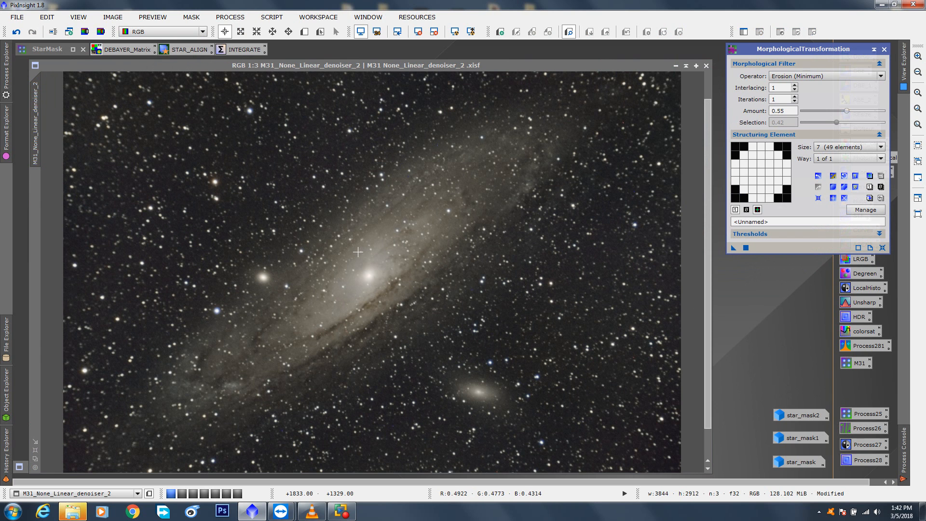
click(17, 17)
click(37, 95)
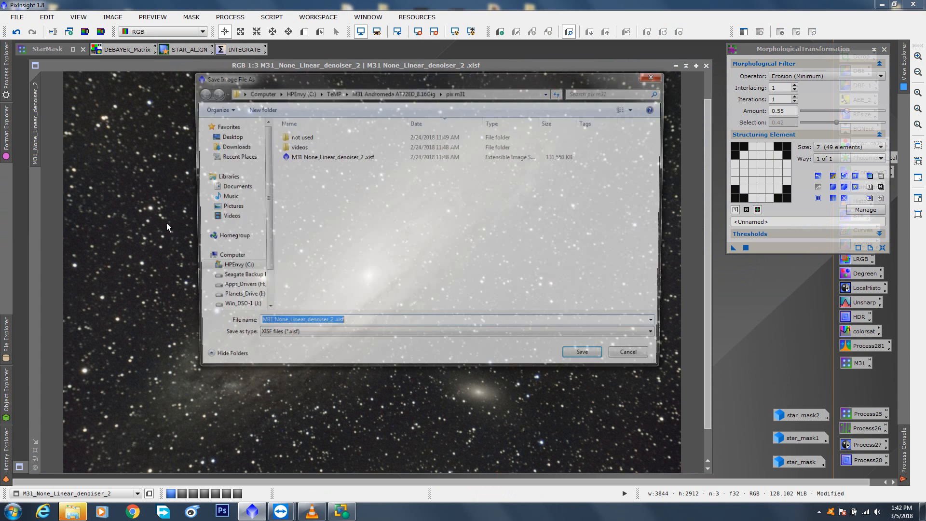
click(325, 326)
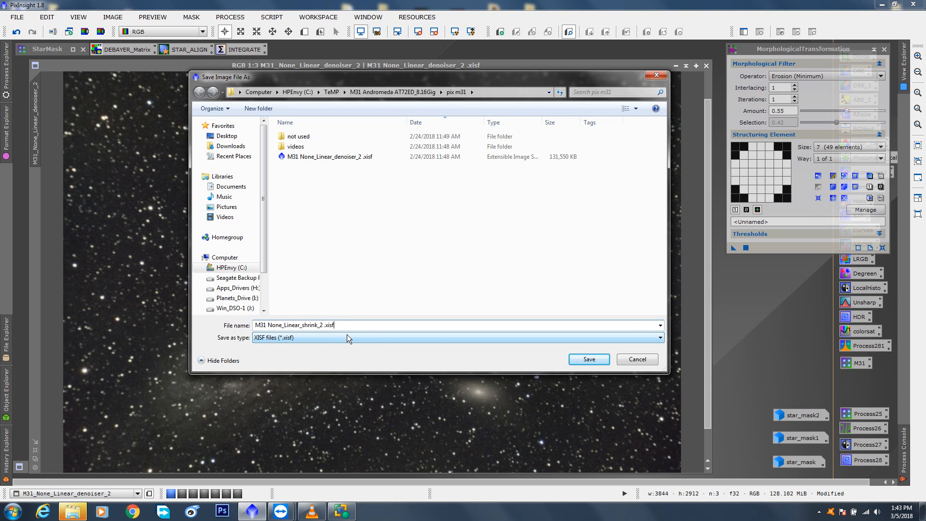
click(589, 360)
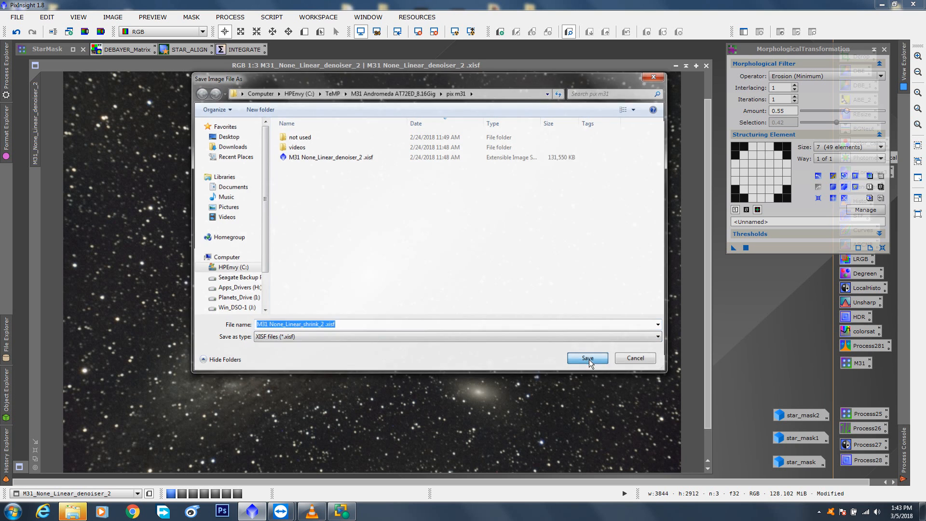
click(492, 369)
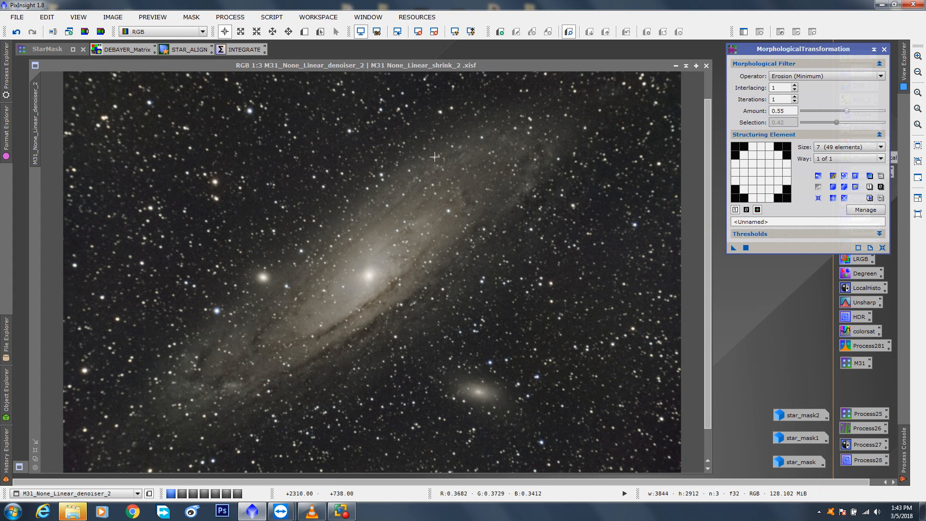
Step: Close the saved M31 image and its lightness image, and bring the M31 clone from the second workspace to the Calibration_integration workspace
click(706, 67)
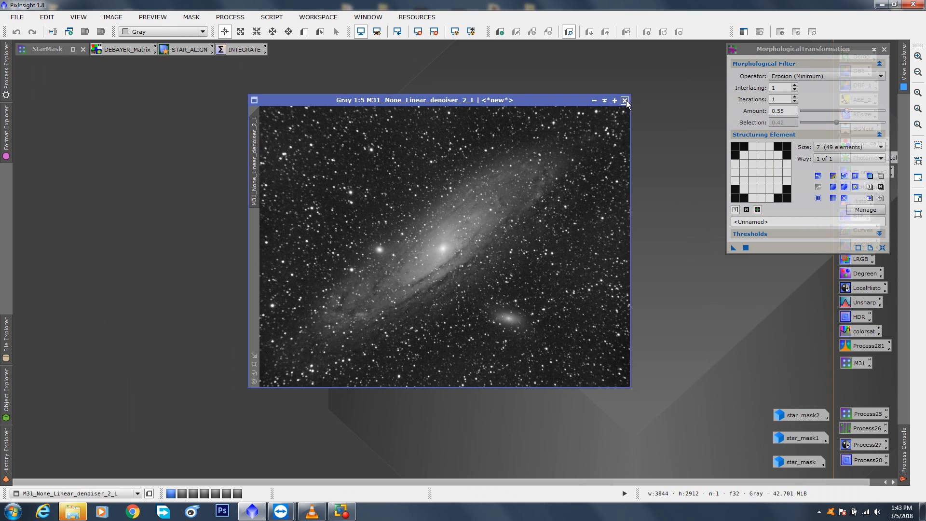
click(625, 101)
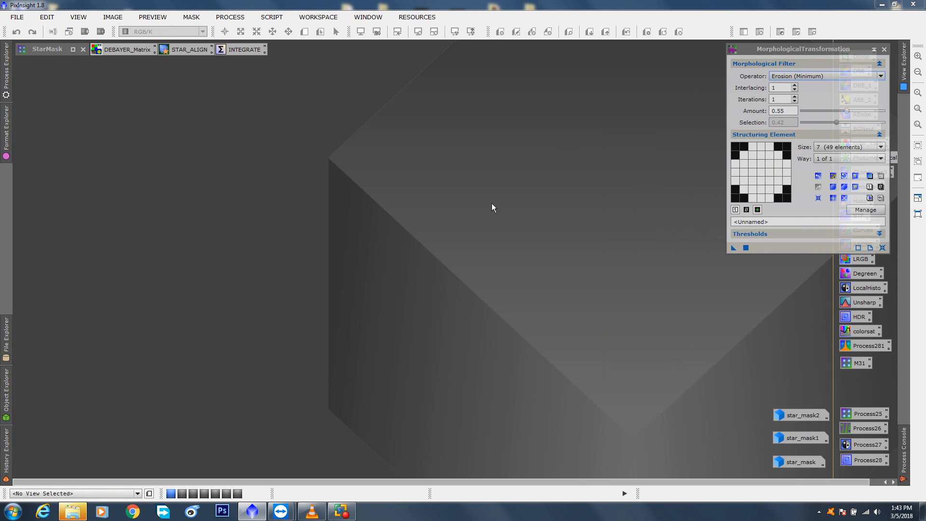
click(182, 494)
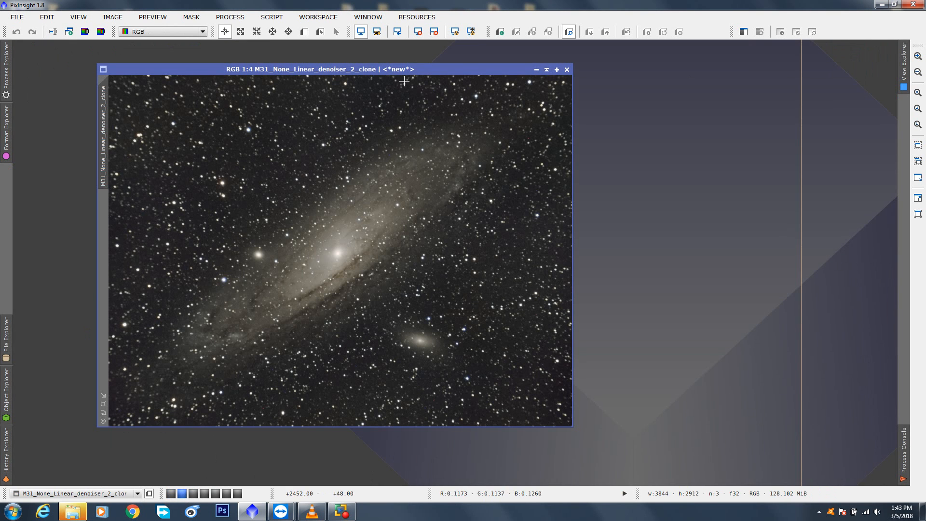
right_click(410, 71)
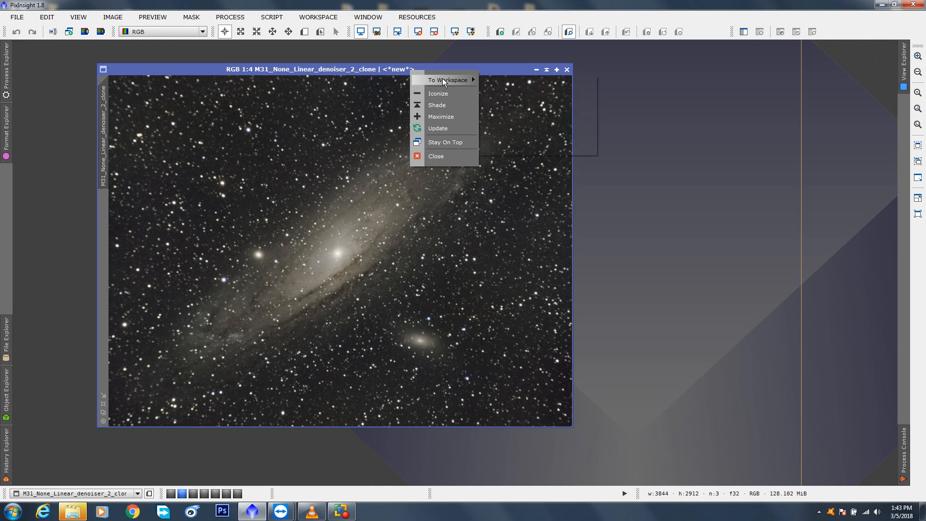
mouse_move(443, 78)
click(508, 84)
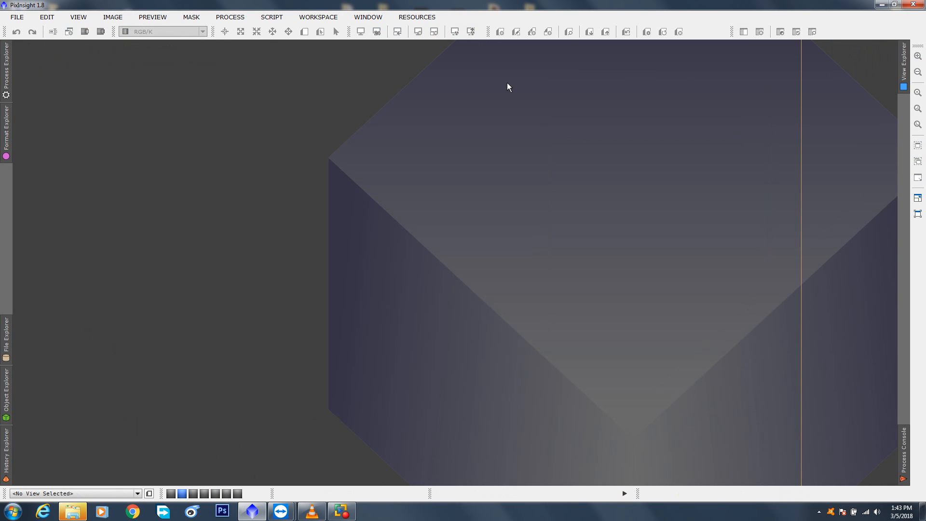
click(171, 494)
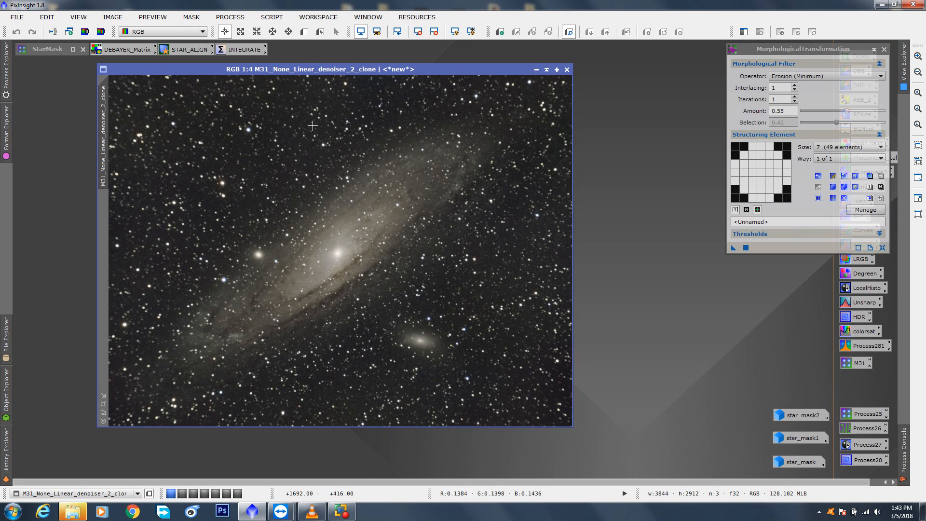
right_click(365, 73)
mouse_move(402, 80)
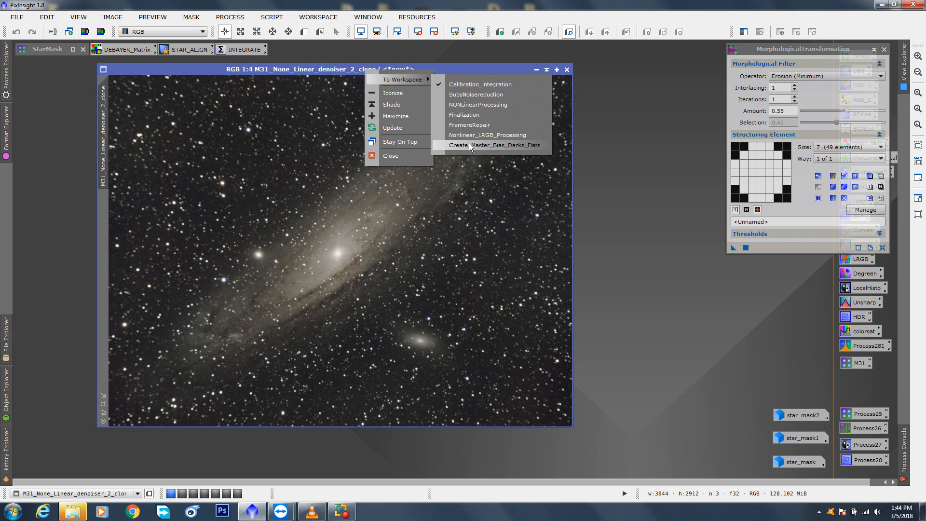
click(448, 66)
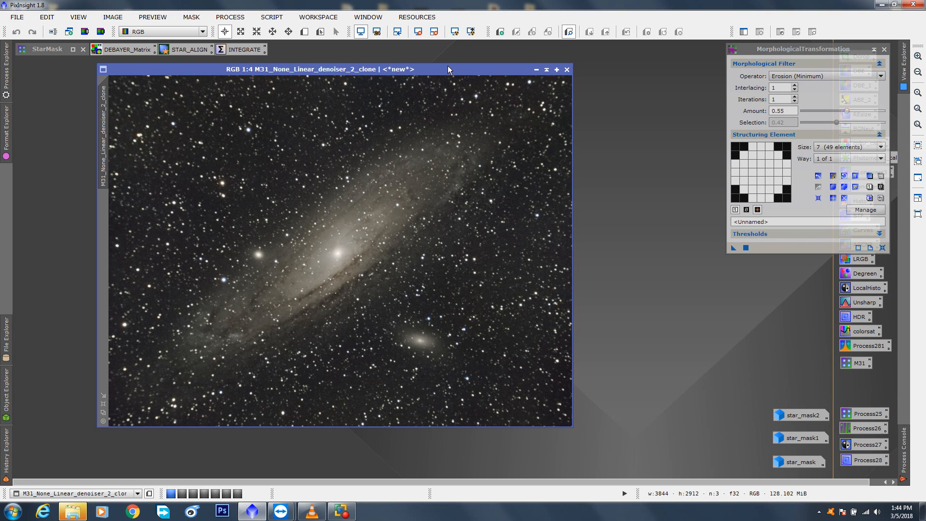
drag(448, 66, 447, 73)
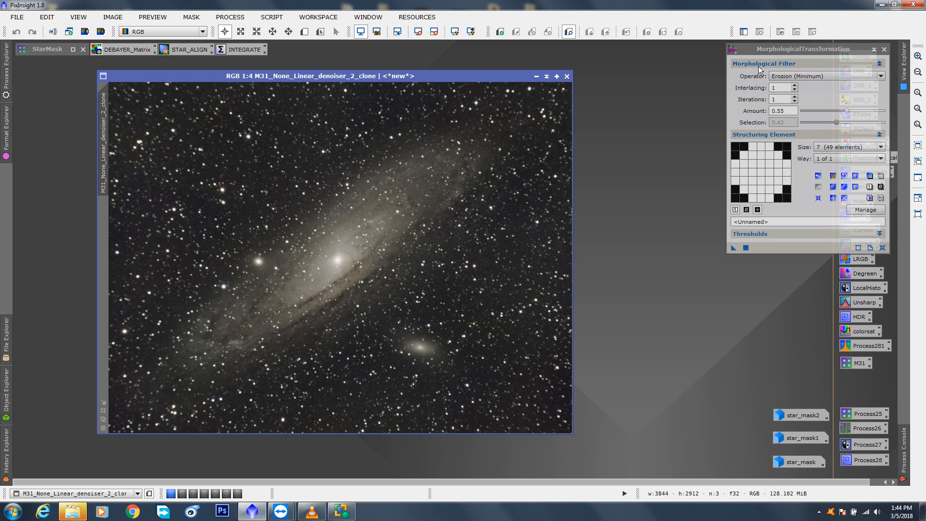
Step: Close MorphologicalTransformation and space out the INTEGRATE, STAR_ALIGN and DEBAYER_Matrix process icons above the clone image
drag(820, 49, 730, 97)
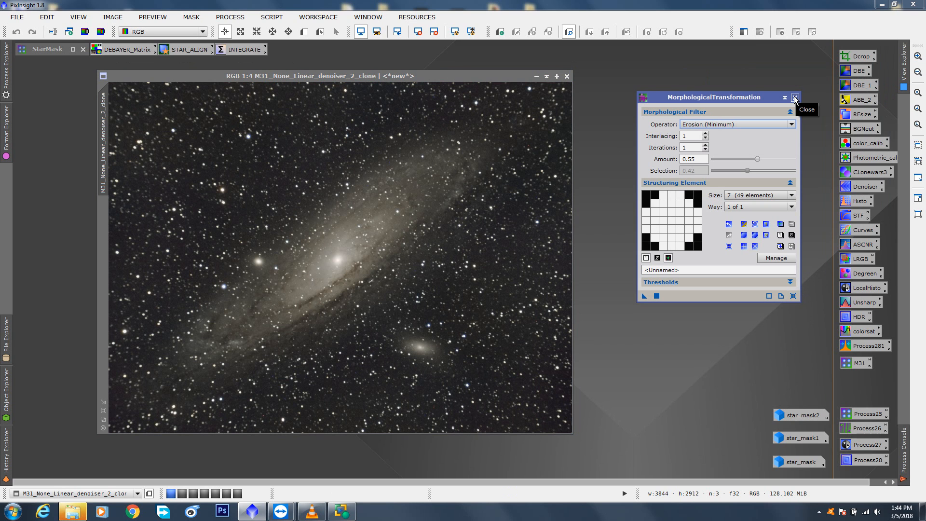
click(795, 98)
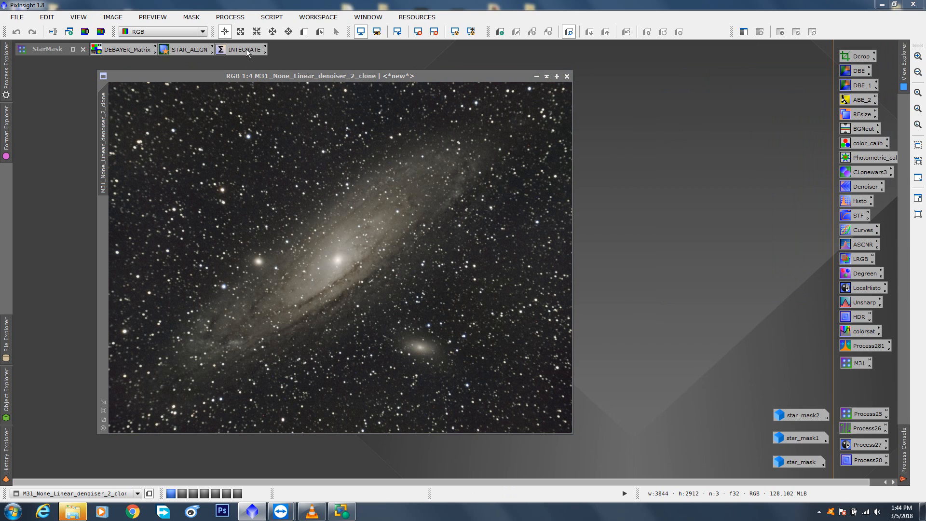
drag(246, 48, 274, 53)
drag(188, 48, 200, 49)
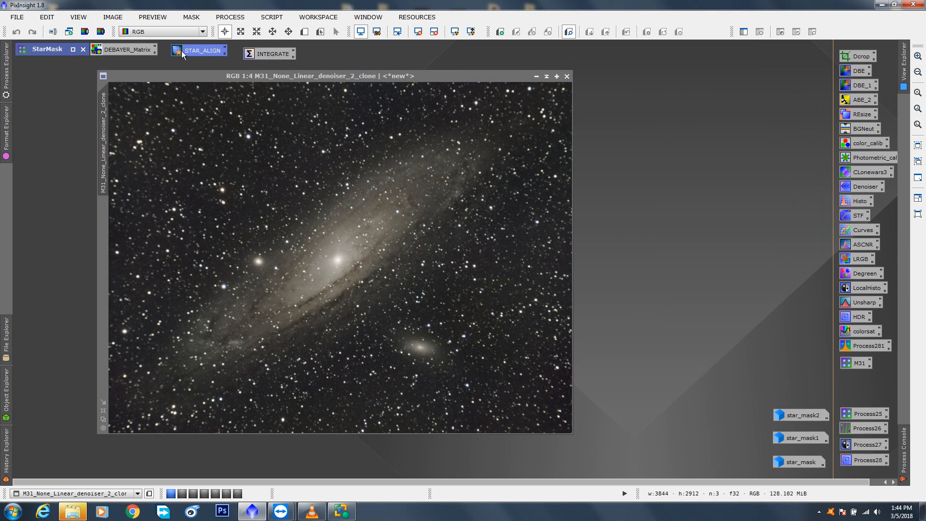
drag(131, 48, 136, 51)
click(322, 61)
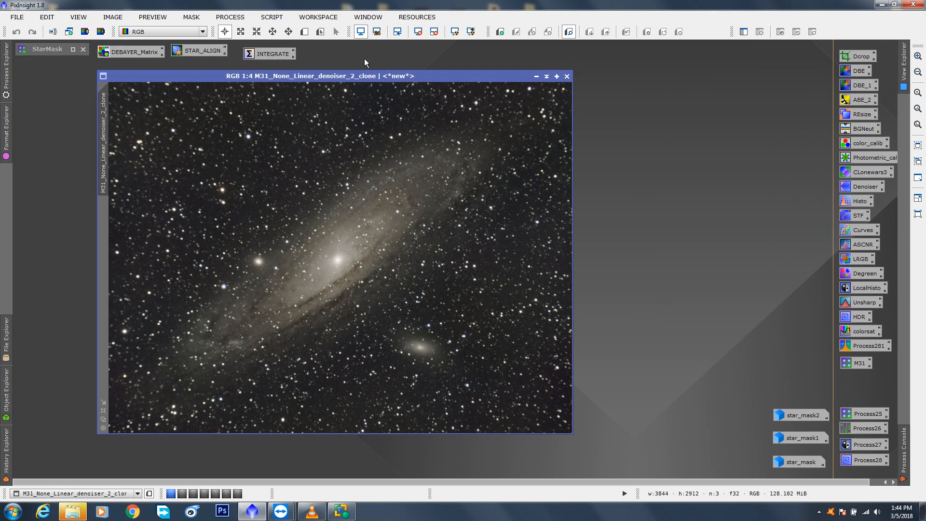
Step: Expand the StarMask dialog beside the clone image and reset its parameters to the defaults
drag(50, 48, 733, 76)
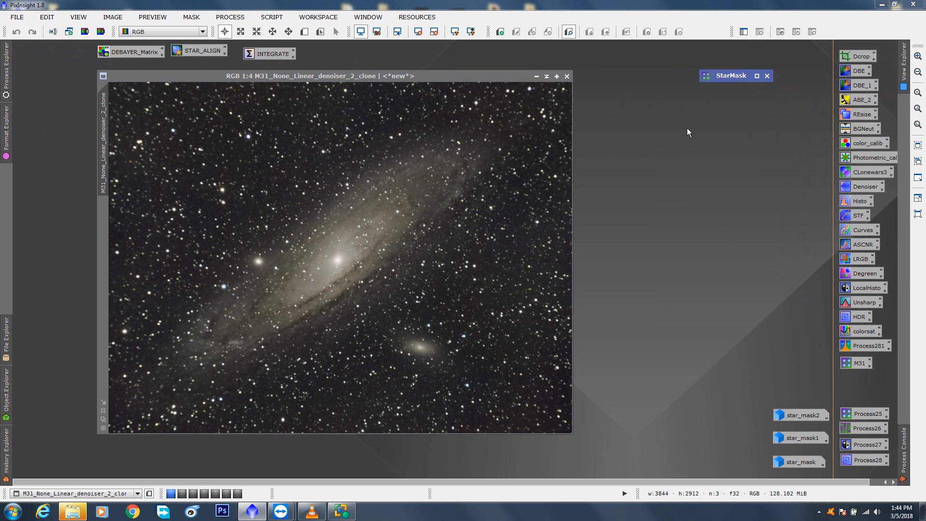
double_click(738, 77)
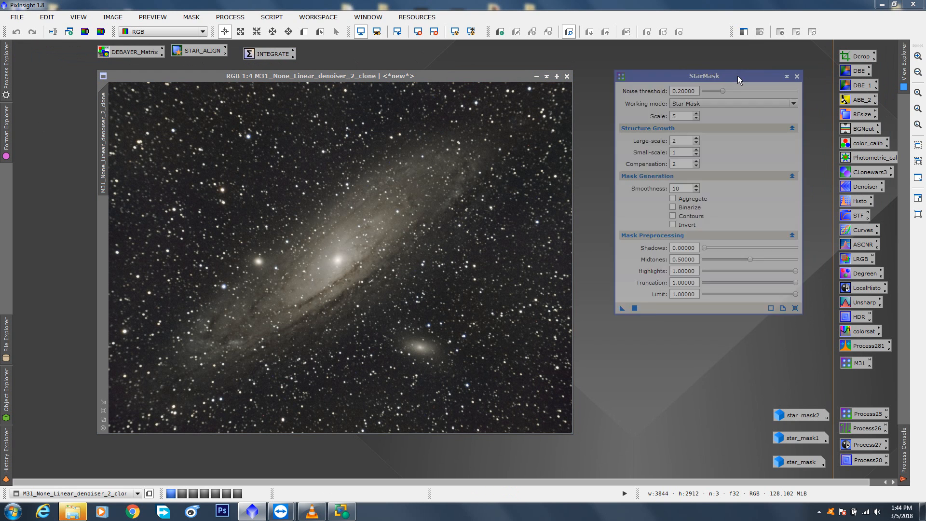
drag(731, 74, 728, 56)
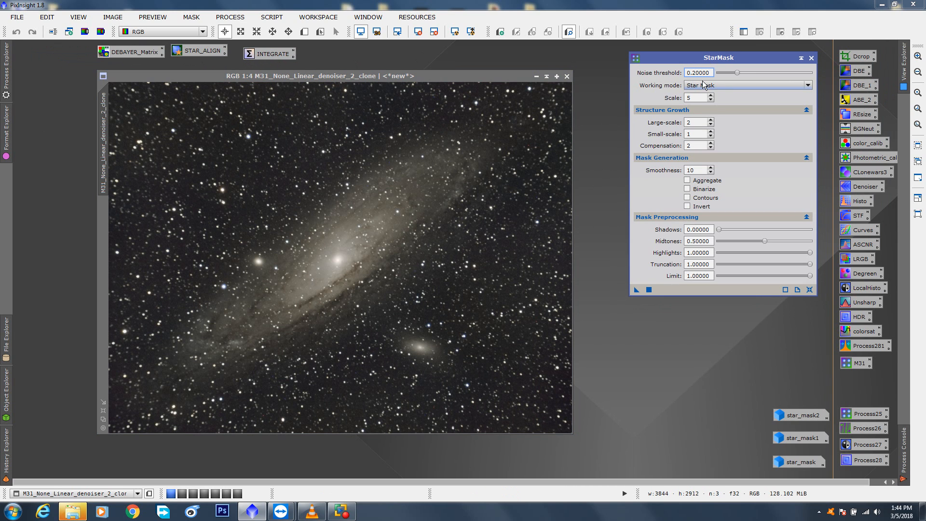
click(809, 290)
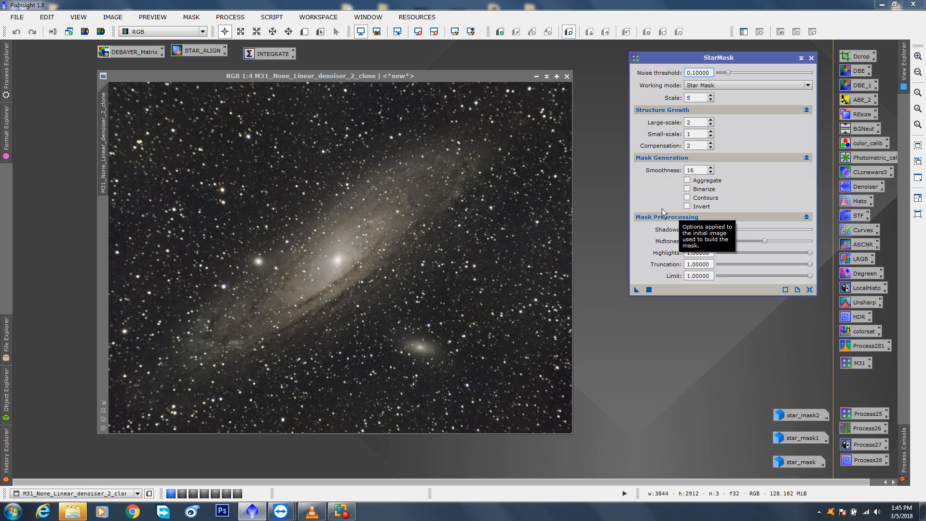
Step: Create a preview of about 340 × 268 pixels over the stars beside the galaxy in the clone, and display it
drag(336, 76, 316, 74)
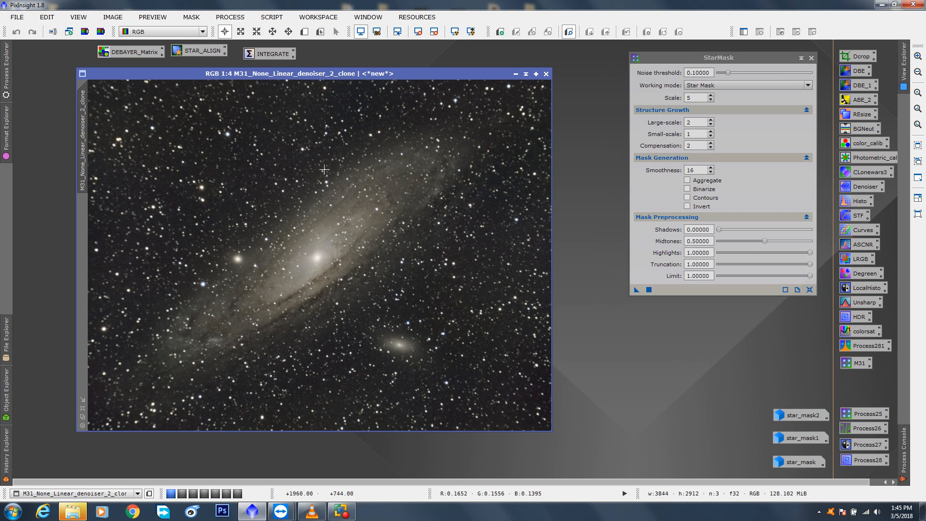
key(alt+n)
drag(419, 249, 460, 281)
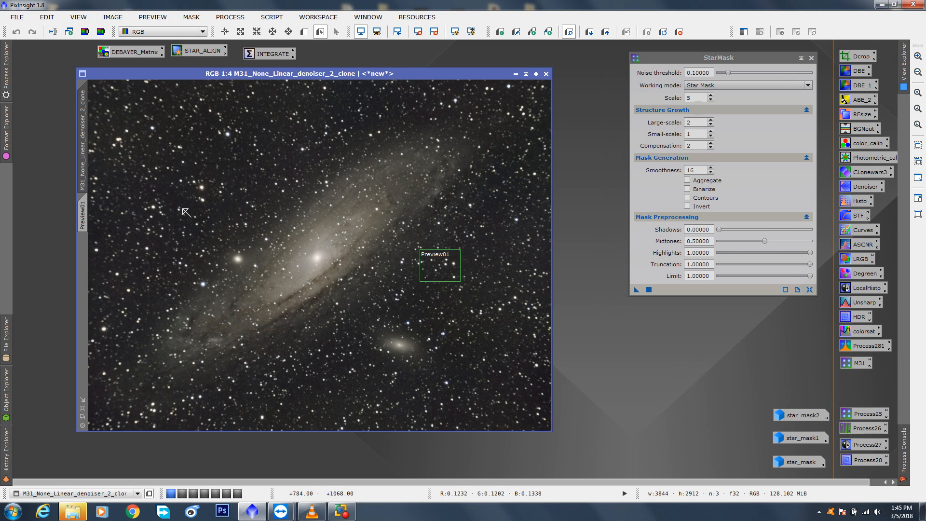
click(82, 216)
Step: Show the clone's preview at 1:1 and shrink the image window around it
scroll(428, 250, up, 2)
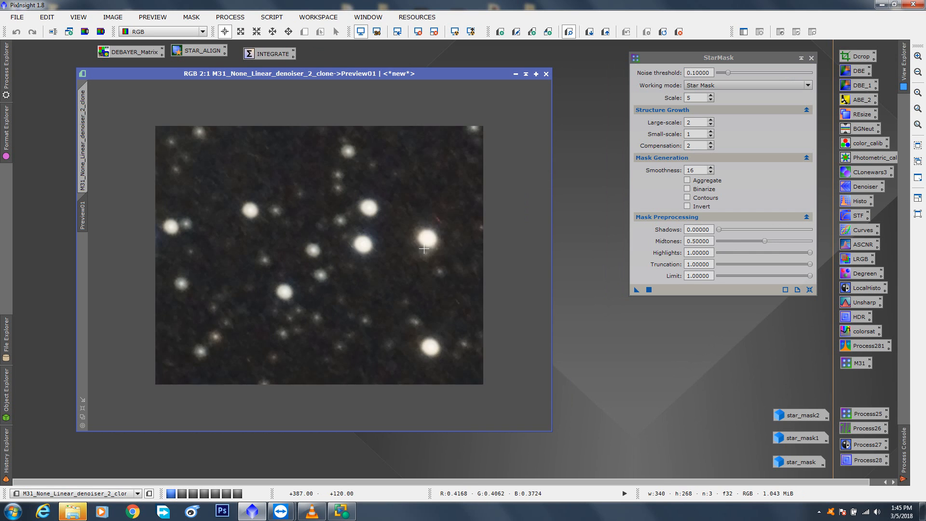
scroll(427, 250, down, 1)
scroll(505, 252, down, 1)
drag(551, 431, 401, 356)
drag(289, 74, 309, 81)
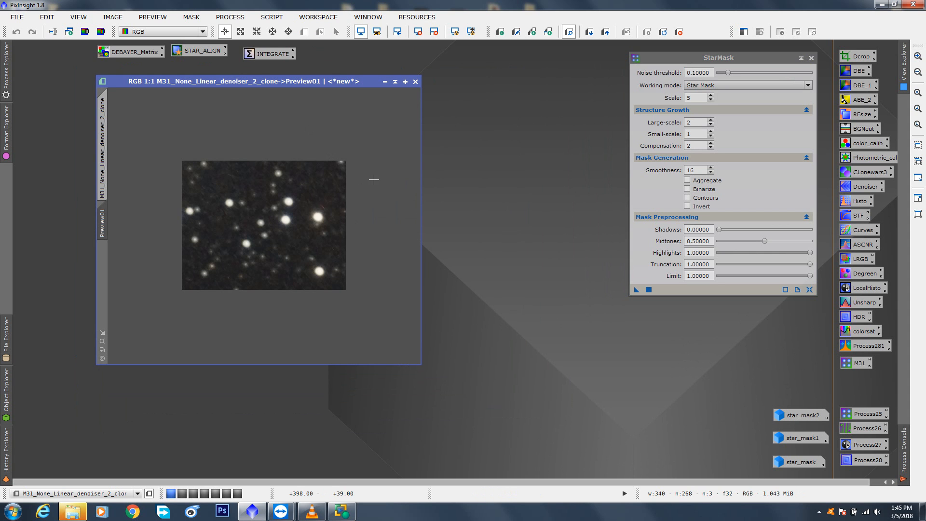
Step: Generate a star mask from the preview with the default StarMask settings, and place it at 1:1 beside the tightly fitted preview
mouse_move(695, 57)
mouse_down()
mouse_move(686, 61)
mouse_move(704, 52)
mouse_up()
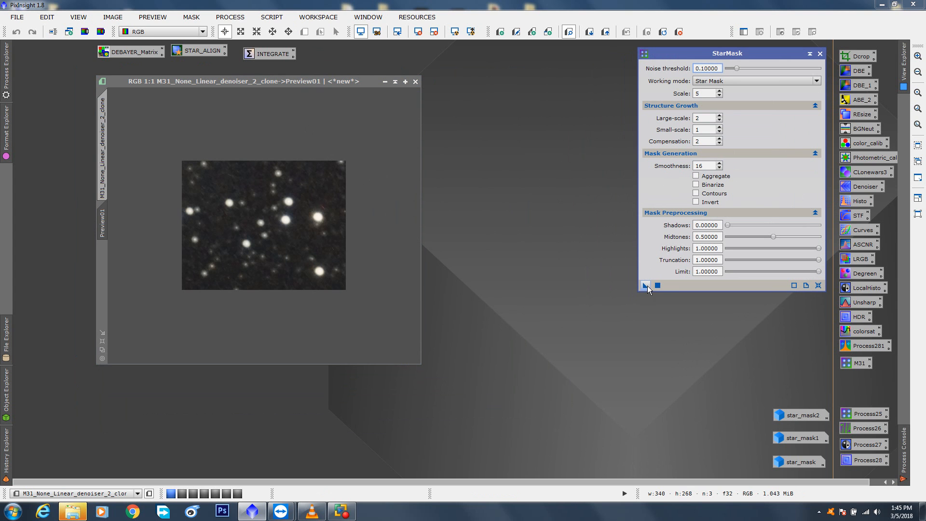
drag(646, 285, 302, 226)
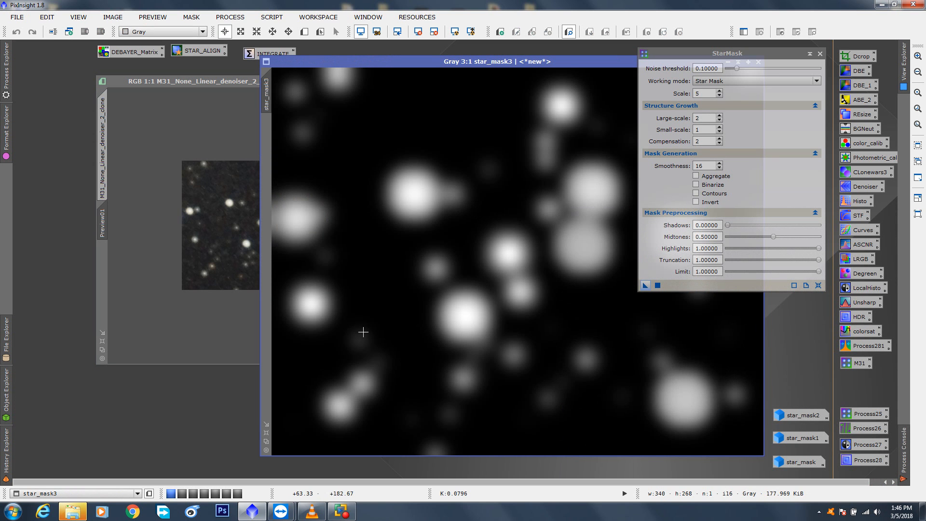
click(267, 450)
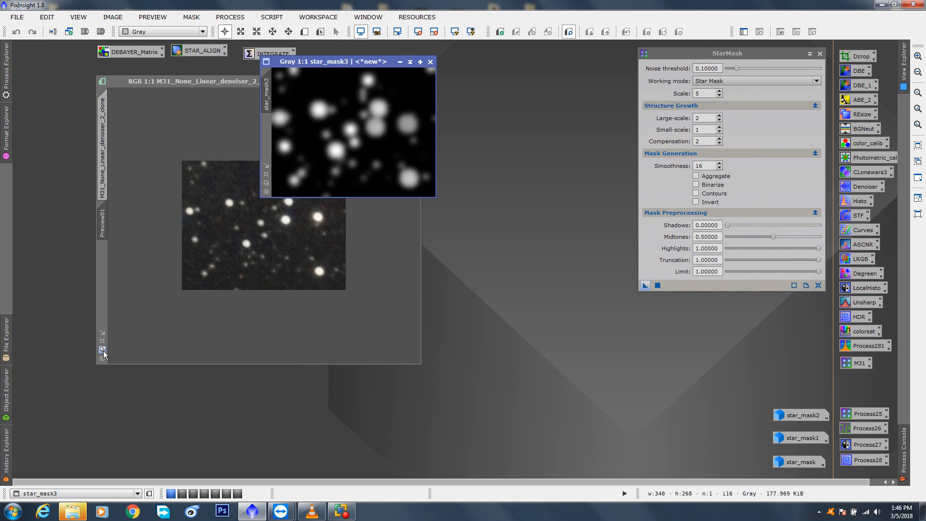
click(103, 349)
drag(345, 66, 358, 82)
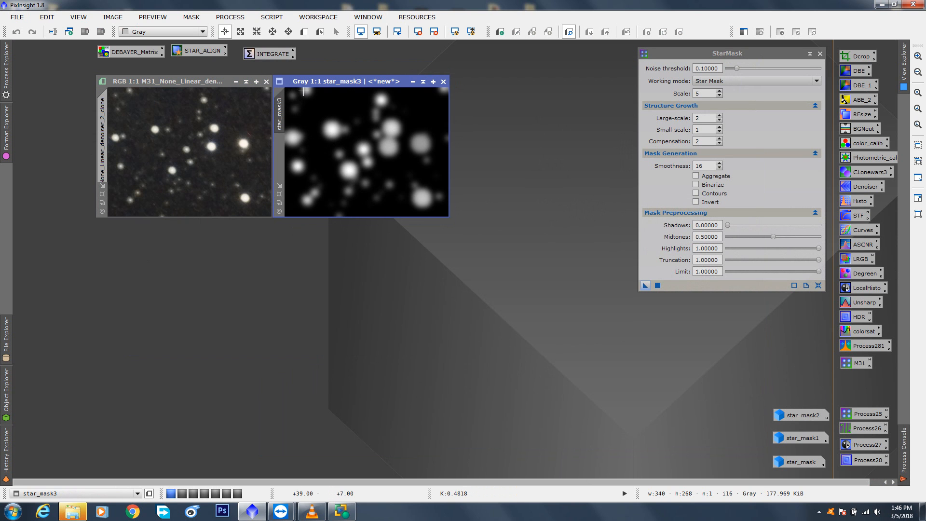
Step: Generate a second star mask from the preview with Smoothness 10, and place it at 1:1 beside the first mask, below the preview
drag(364, 82, 186, 235)
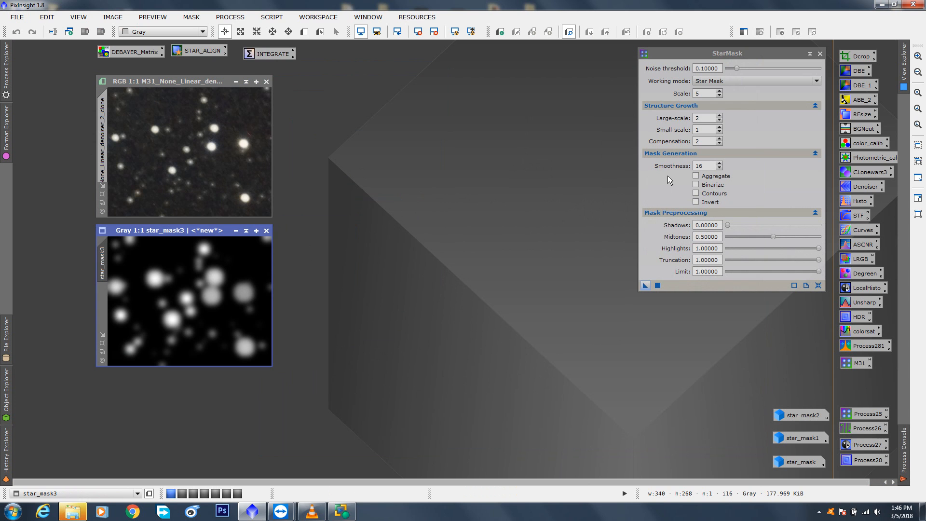
double_click(699, 166)
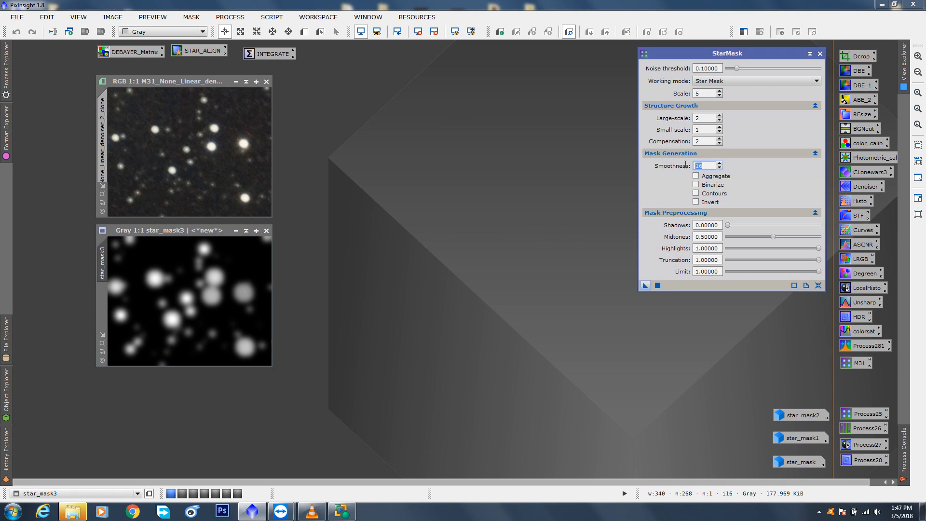
text(1)
drag(645, 285, 215, 163)
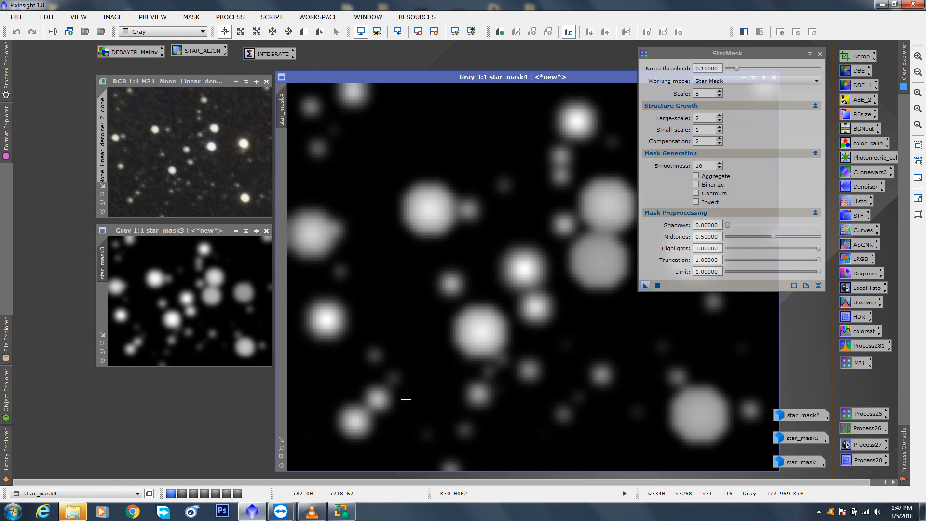
click(282, 457)
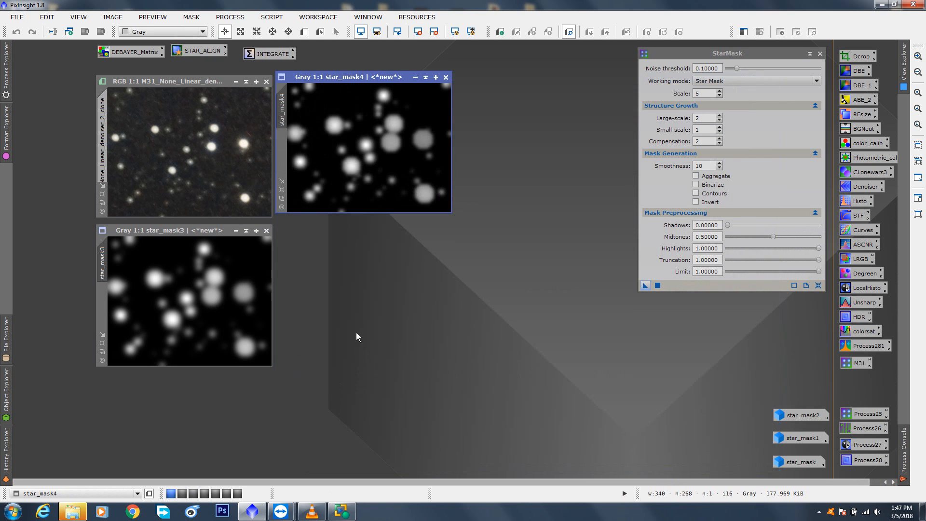
drag(334, 78, 336, 233)
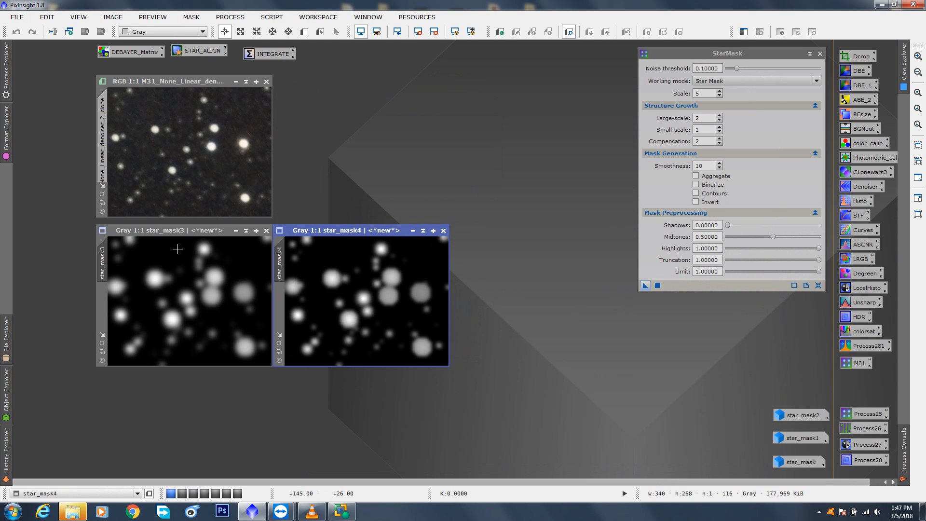
Step: Separate the two star masks and rename the first one, star_mask3, as S16
drag(355, 230, 375, 150)
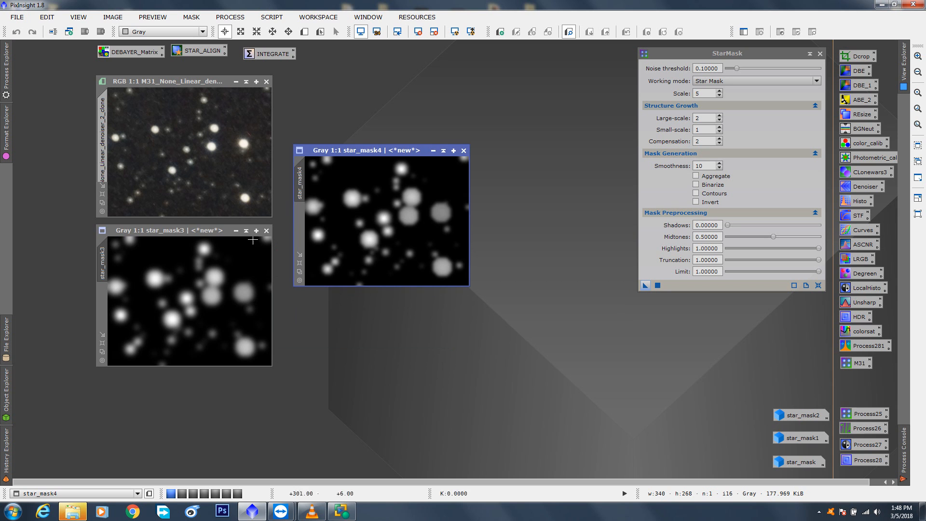
drag(205, 231, 134, 339)
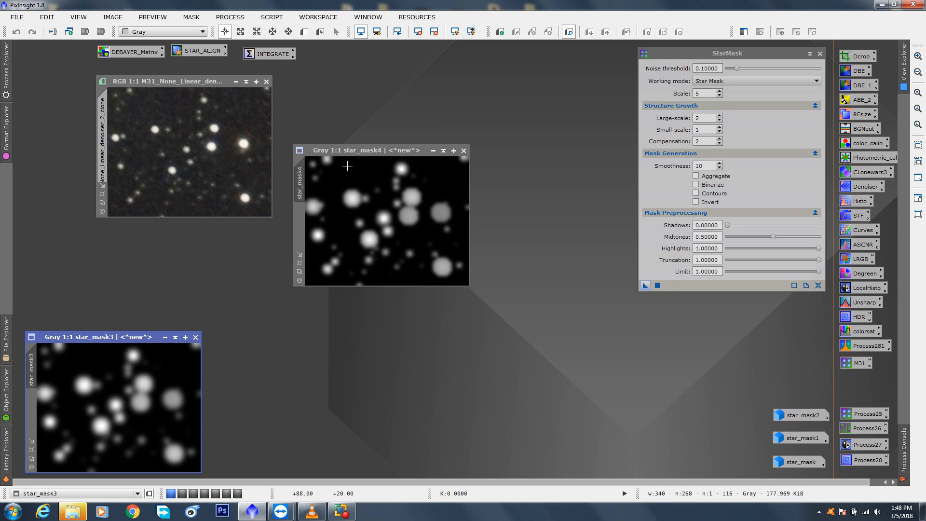
double_click(32, 374)
text(16)
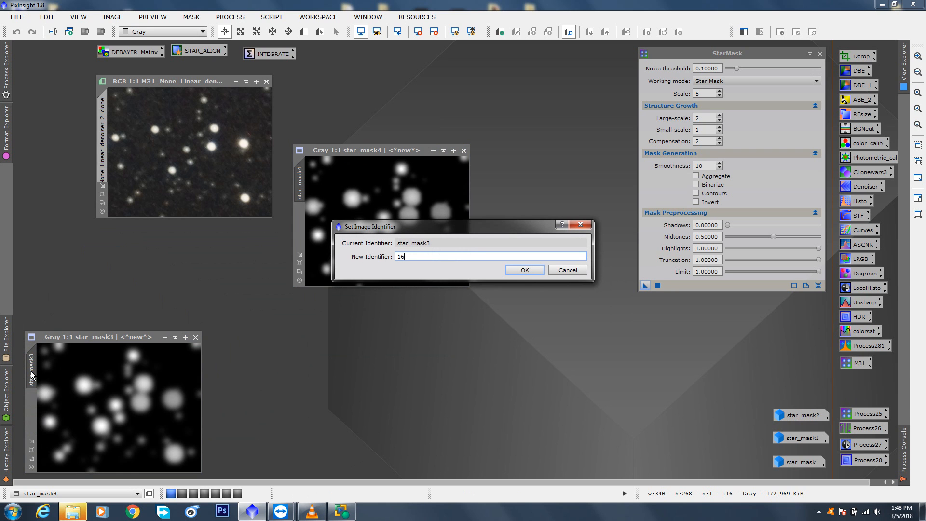
text(s)
click(525, 270)
click(463, 269)
click(524, 269)
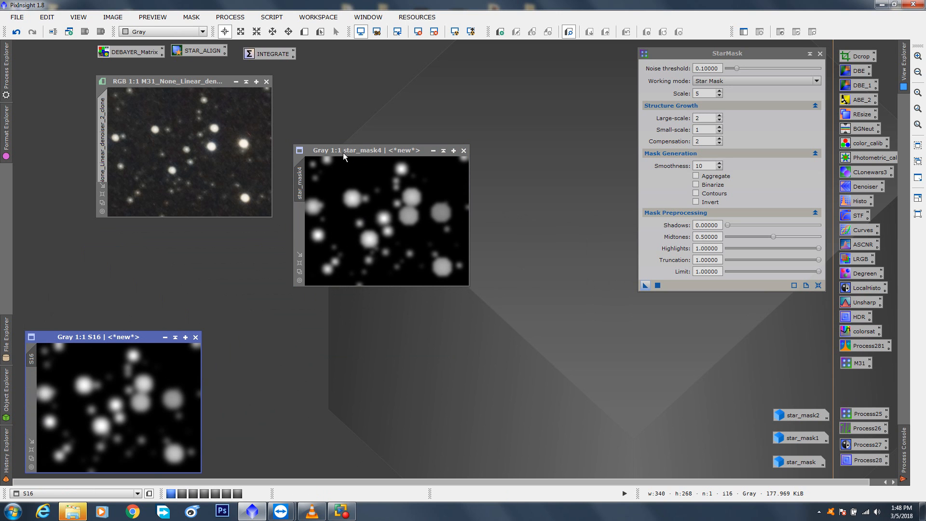
Step: Place the smoothness-10 mask beside S16 and rename it as S10
drag(394, 150, 374, 83)
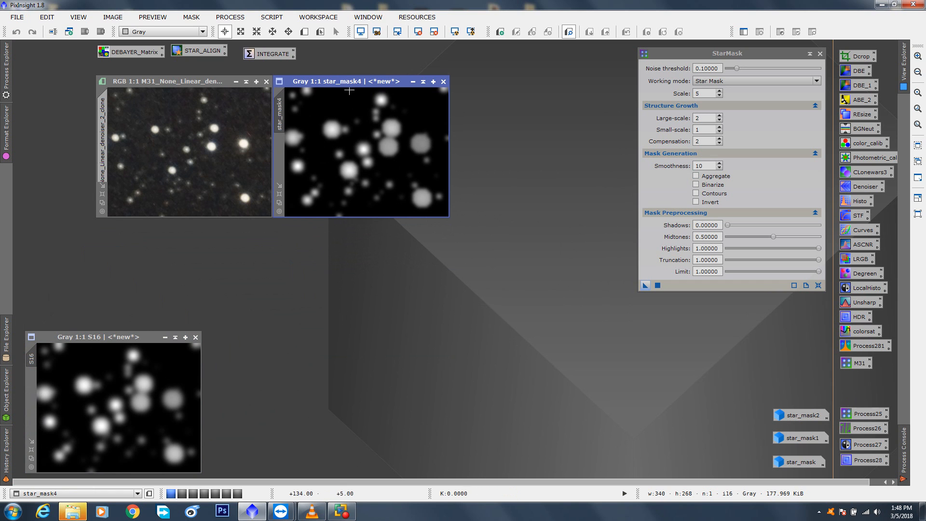
drag(352, 82, 286, 336)
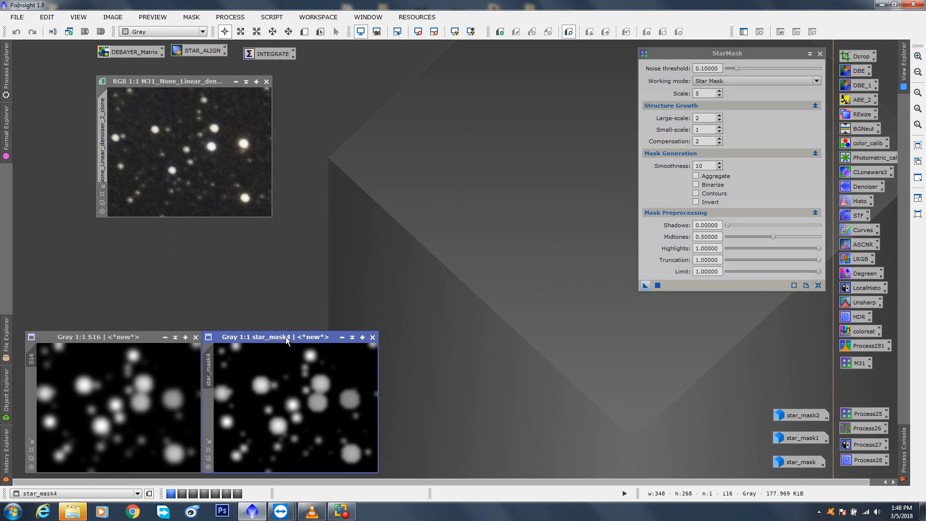
double_click(210, 370)
text(S1)
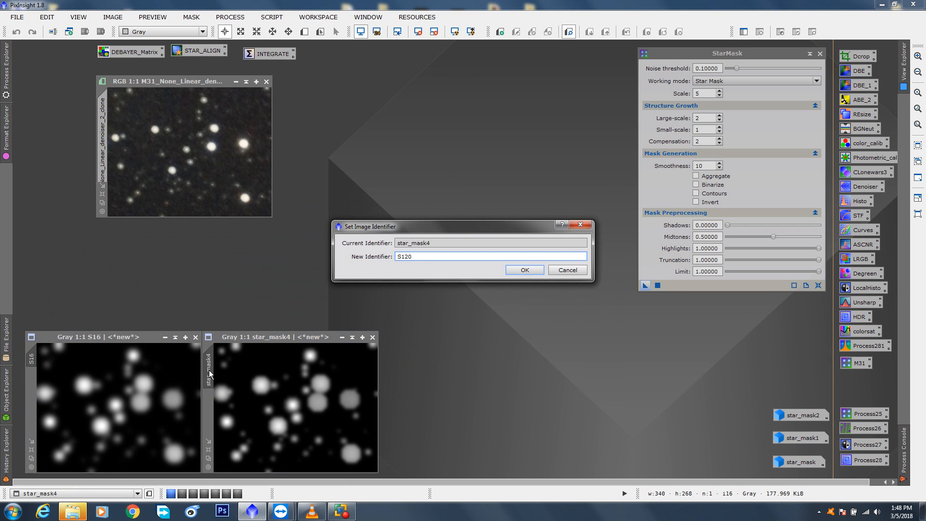
key(BackSpace)
text(10)
click(516, 270)
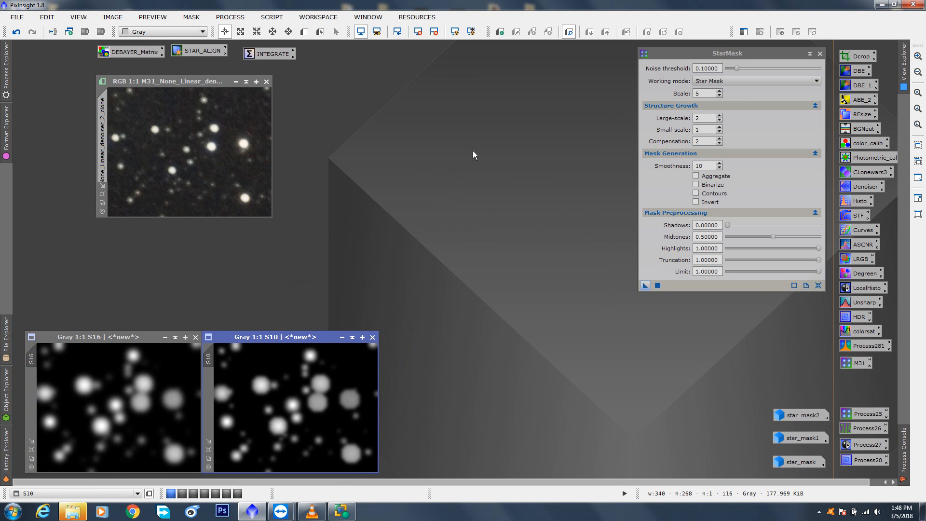
Step: Bring the StarMask dialog and the clone's preview close together and set the noise threshold to 0.2
drag(656, 53, 456, 75)
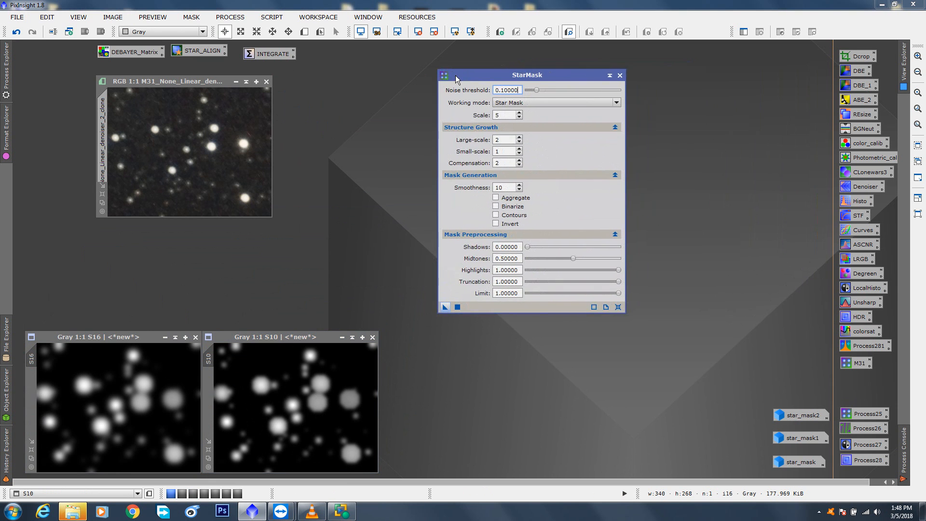
drag(189, 81, 349, 82)
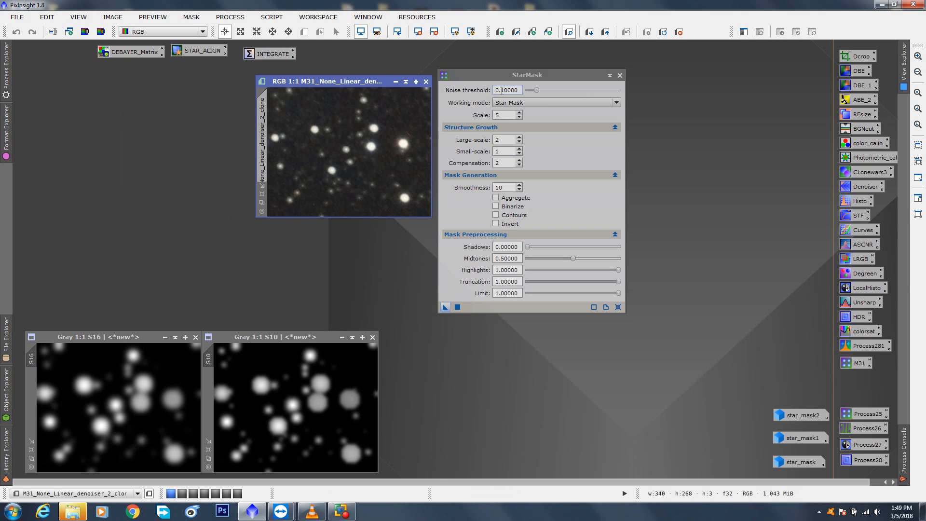
drag(503, 90, 523, 91)
text(20000)
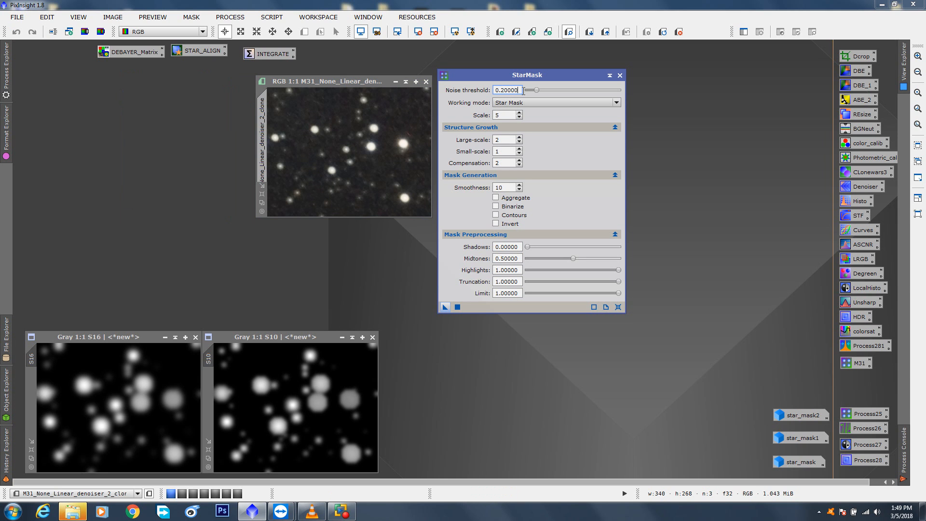
key(Return)
drag(525, 75, 567, 72)
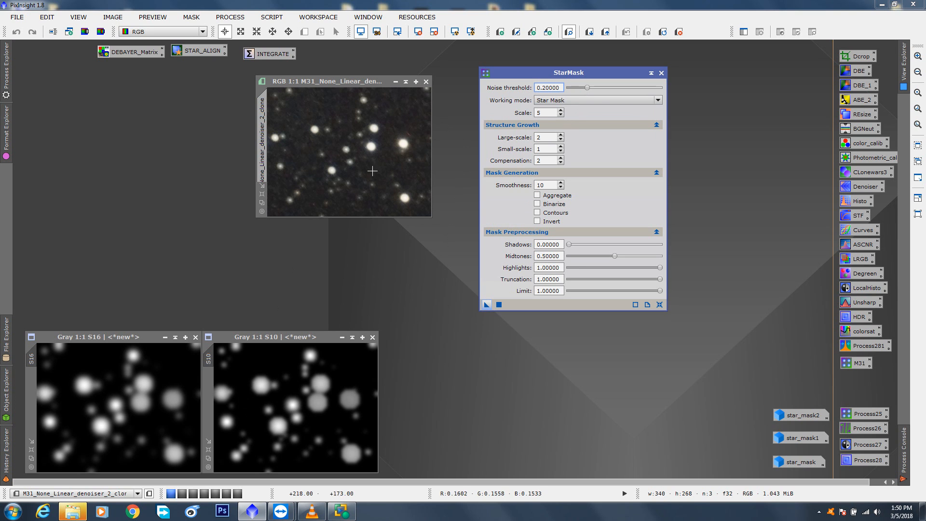
Step: Try a star mask from the preview with a noise threshold of 0.05, view it at 1:1 beside the preview, and discard it
drag(587, 86, 586, 86)
drag(575, 86, 573, 86)
drag(347, 81, 147, 77)
drag(558, 71, 594, 55)
drag(525, 288, 168, 148)
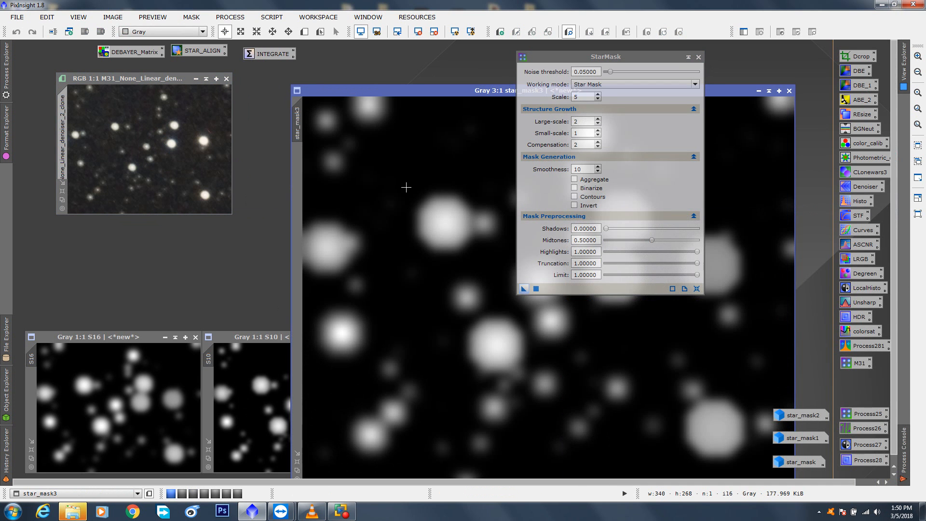
click(298, 471)
drag(366, 91, 319, 79)
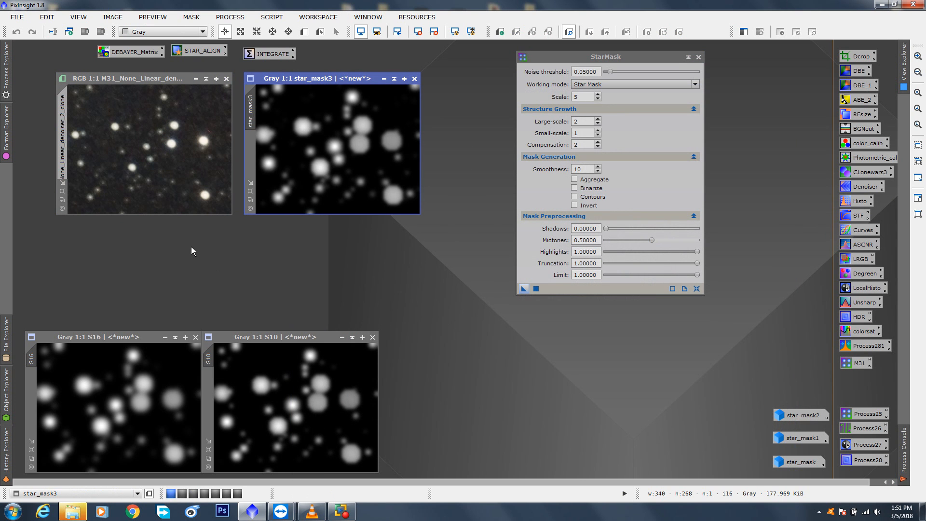
click(582, 74)
click(415, 79)
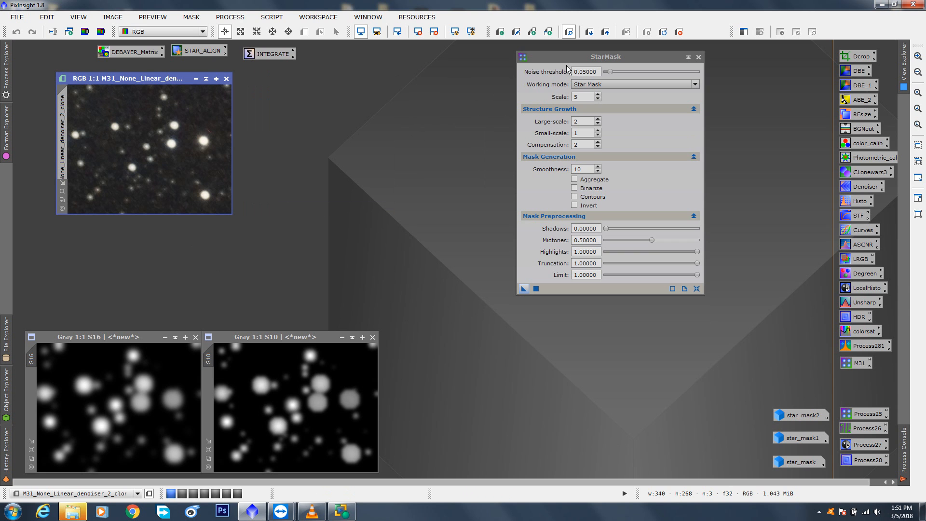
Step: Try a star mask from the preview with a noise threshold of 0.01, view it at 1:1 beside the preview, and discard it
click(611, 72)
drag(611, 72, 609, 73)
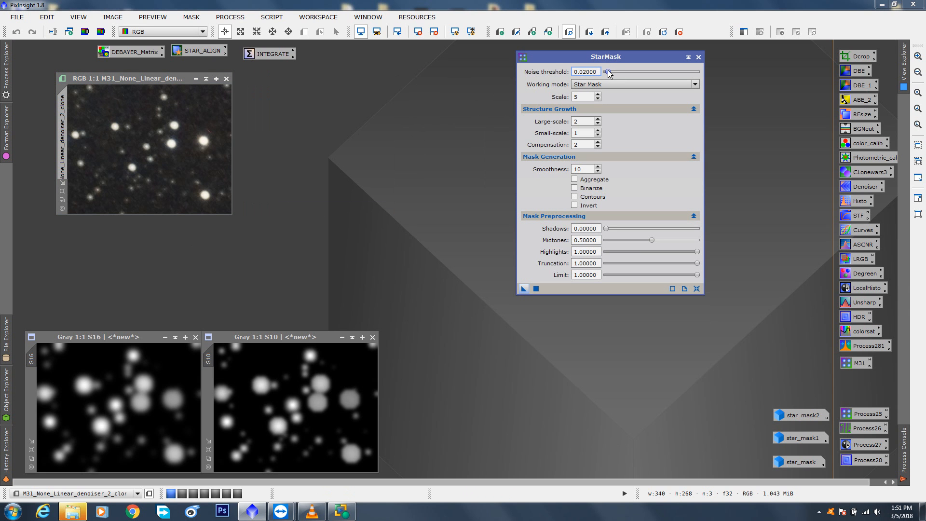
drag(524, 290, 190, 151)
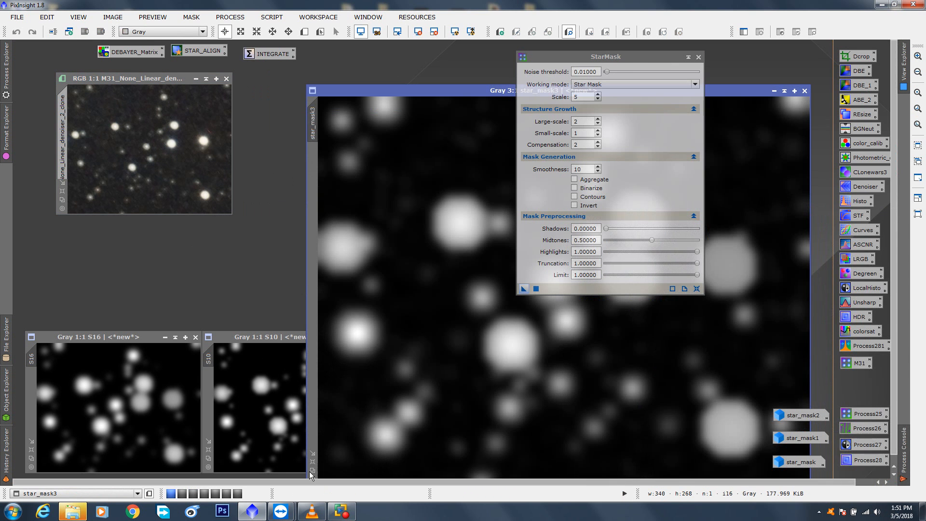
click(312, 471)
drag(370, 91, 309, 83)
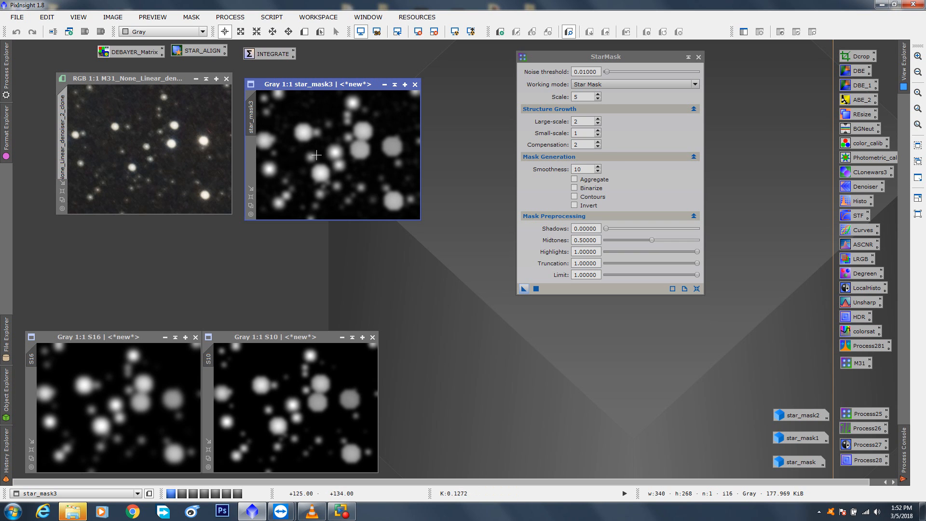
click(415, 85)
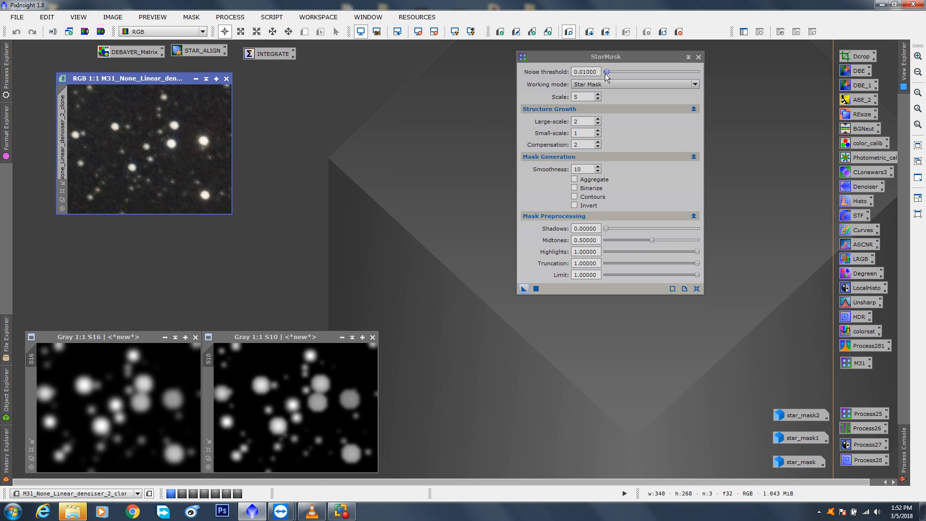
Step: Generate a star mask from the preview with a noise threshold of 0.31, and place it at 1:1 beside the preview
drag(607, 73, 612, 70)
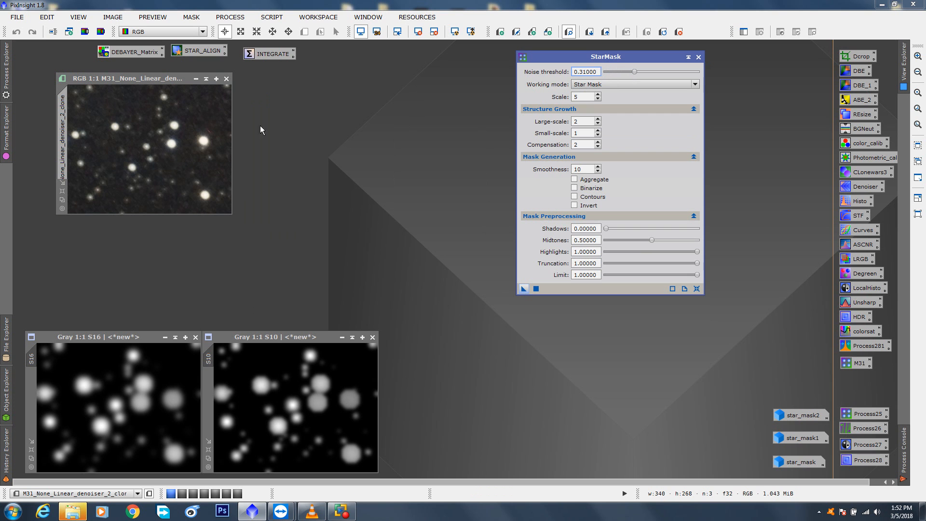
drag(522, 288, 188, 169)
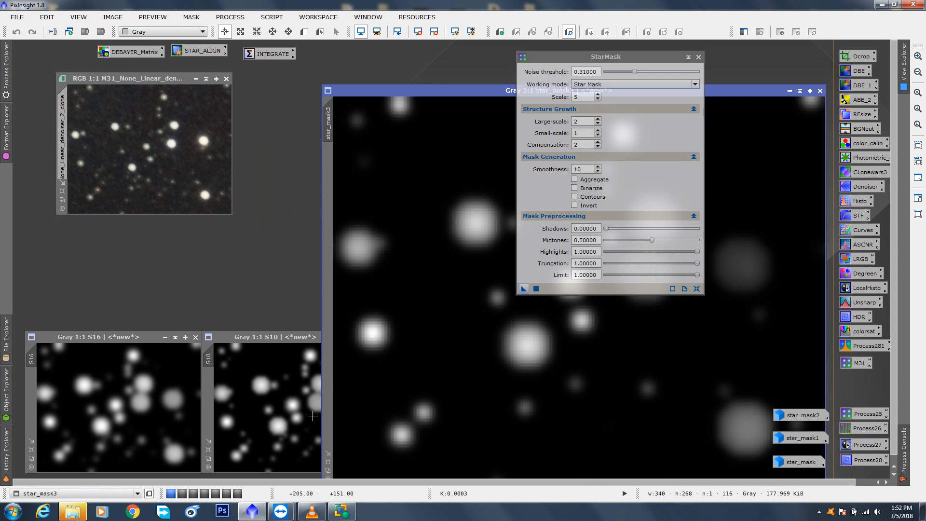
click(330, 470)
drag(394, 92, 313, 85)
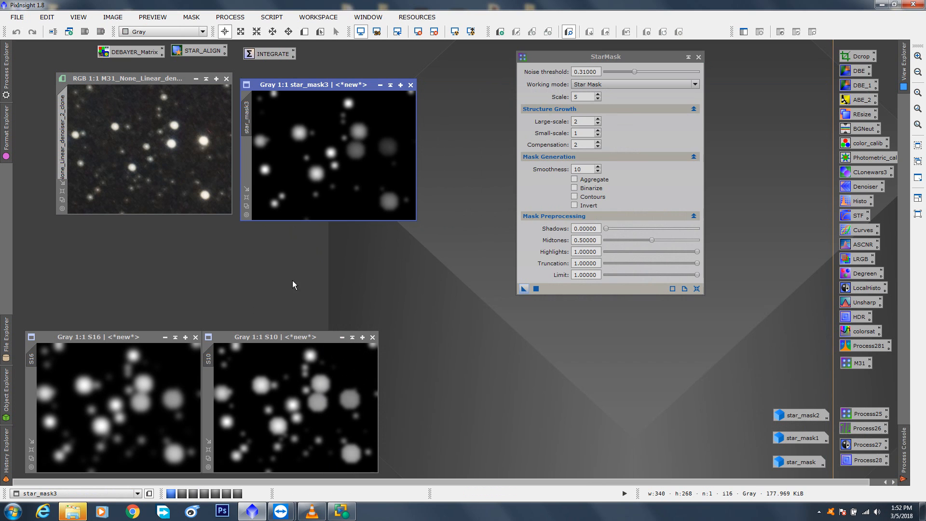
Step: Place S10 and the new star_mask3 side by side for comparison, clear of the StarMask dialog, and minimize the clone
drag(583, 58, 730, 58)
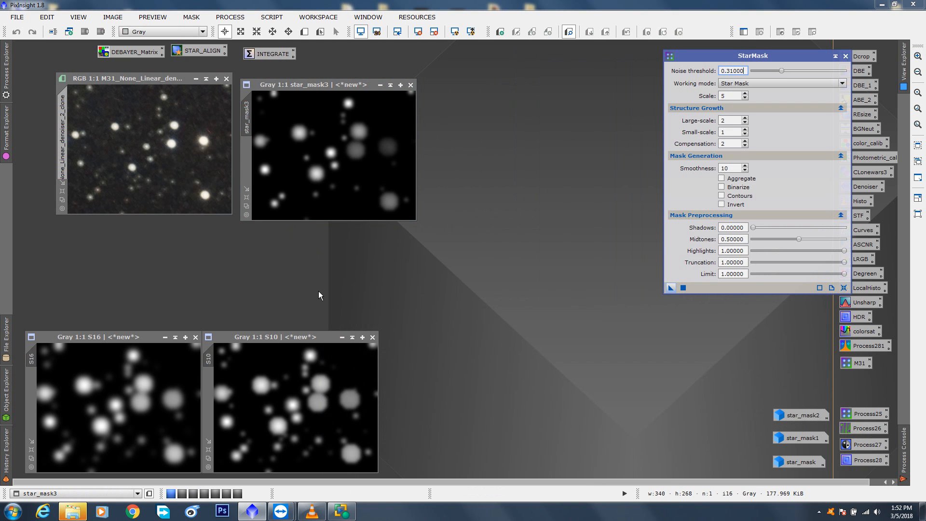
drag(160, 79, 159, 86)
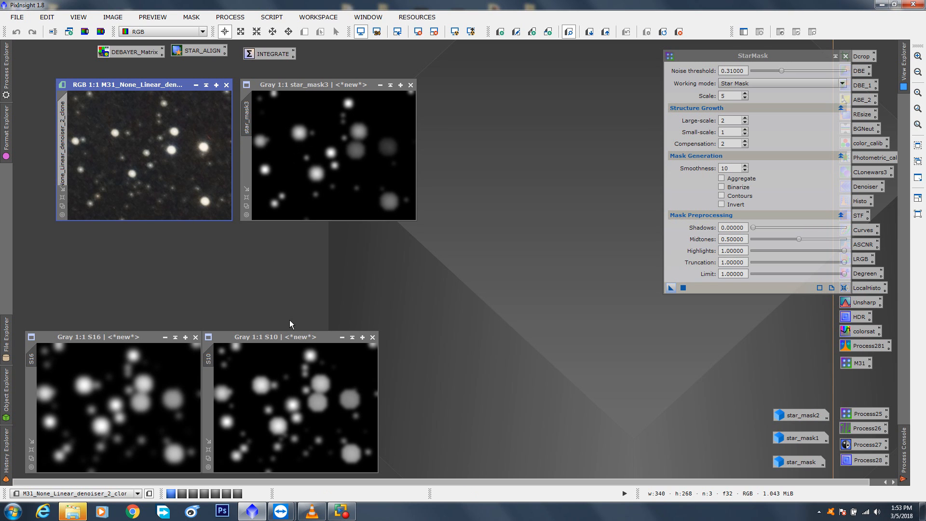
drag(336, 88, 573, 107)
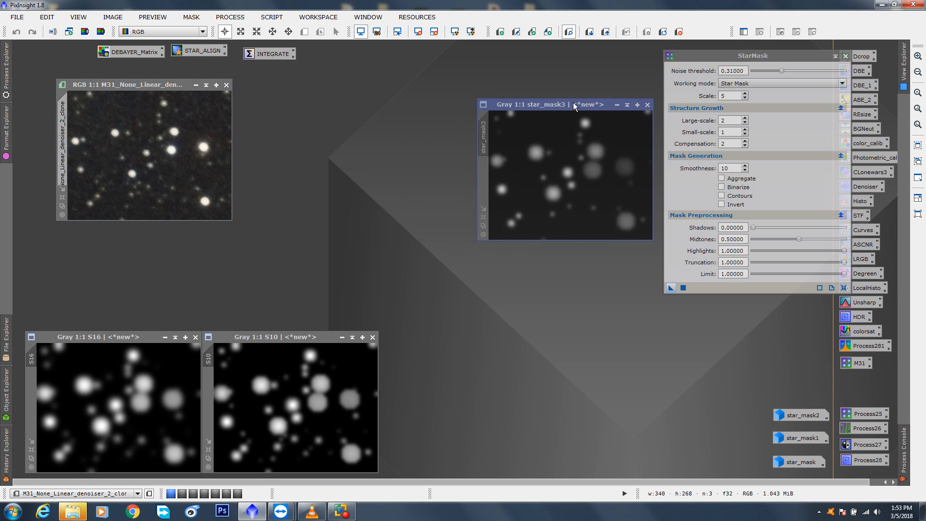
drag(303, 337, 404, 108)
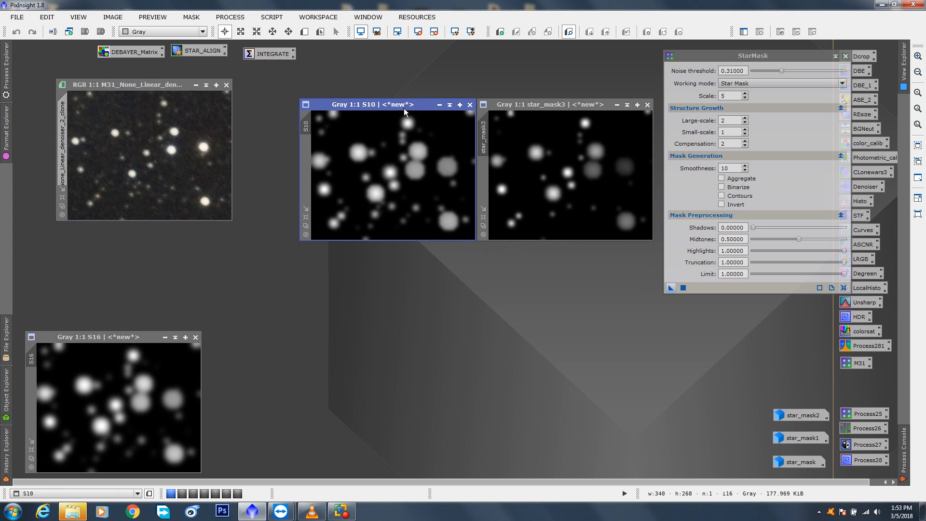
click(206, 84)
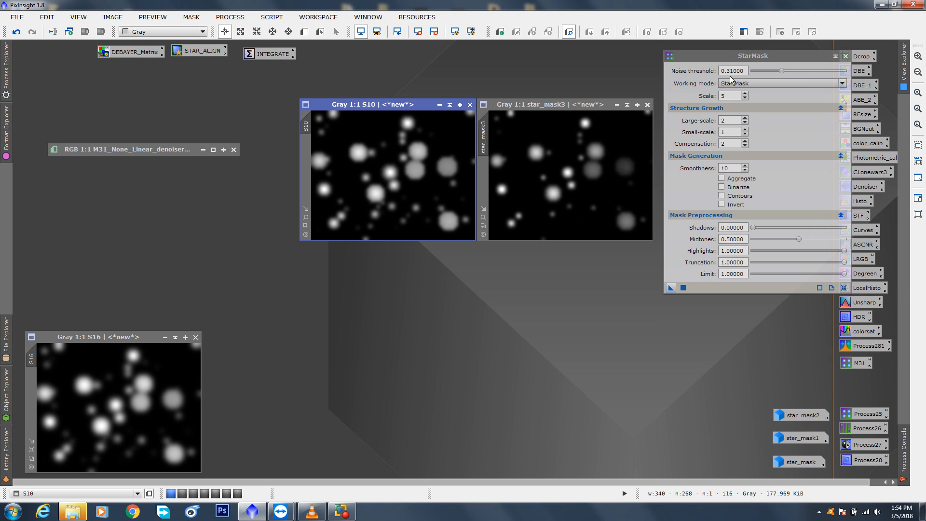
Step: Restore the collapsed clone preview window and set the StarMask noise threshold to 0.15
mouse_move(782, 72)
mouse_down()
mouse_move(758, 72)
mouse_move(768, 75)
mouse_up()
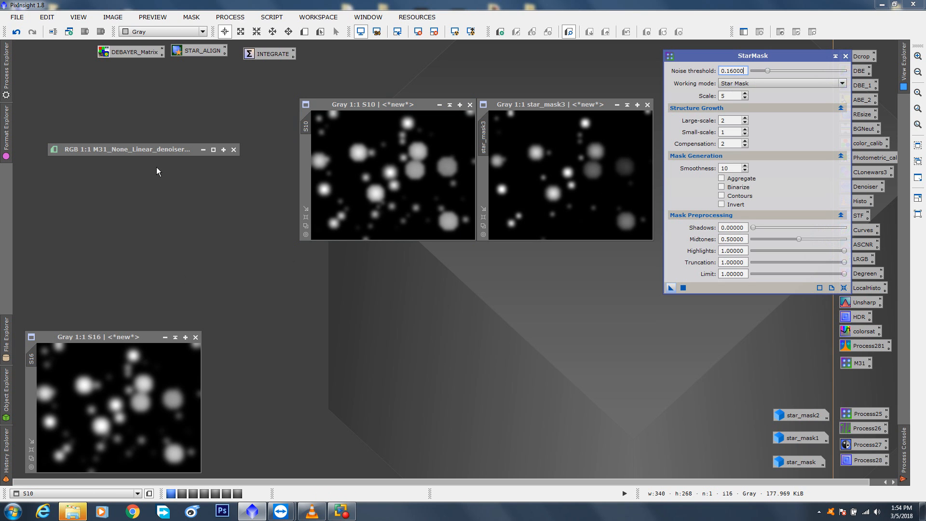
click(138, 150)
double_click(138, 148)
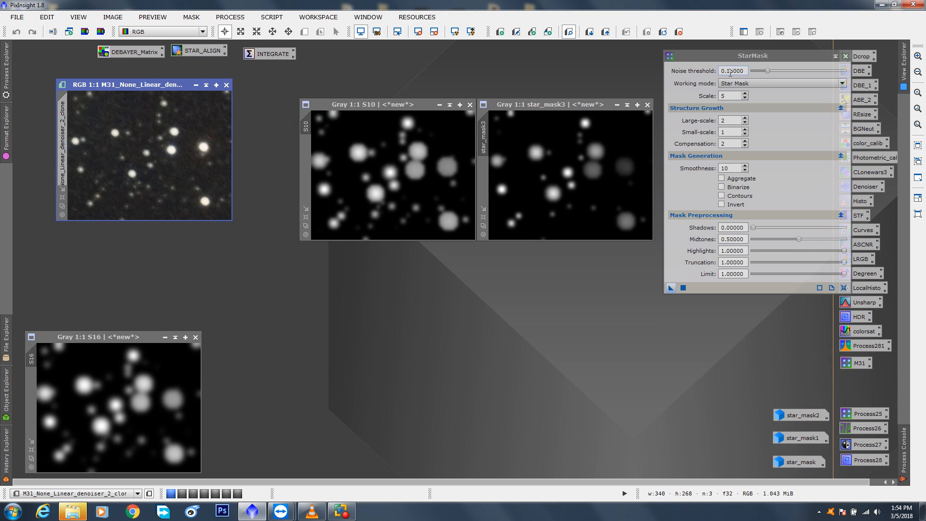
drag(731, 73, 761, 76)
text(50)
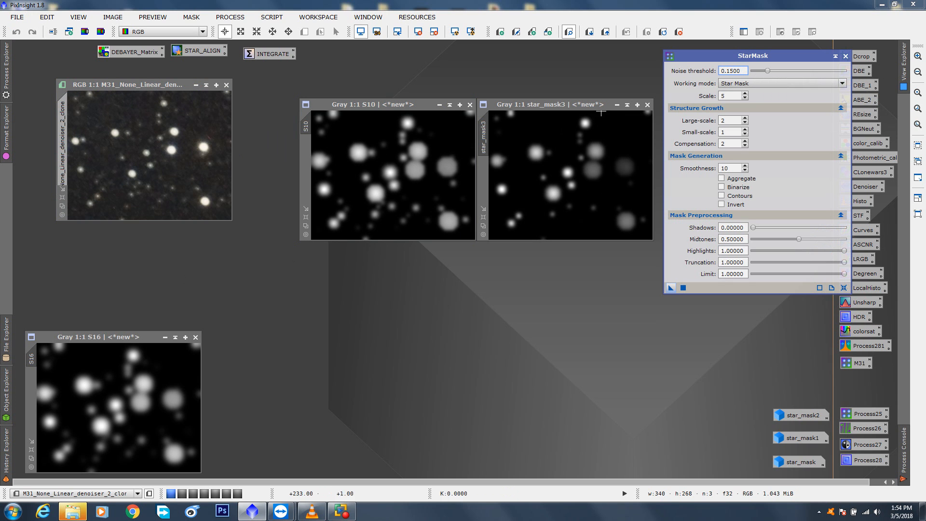
Step: Discard star_mask3 and reposition S10 and S16 around the clone preview, with S16 directly below it
drag(595, 105, 554, 111)
click(610, 112)
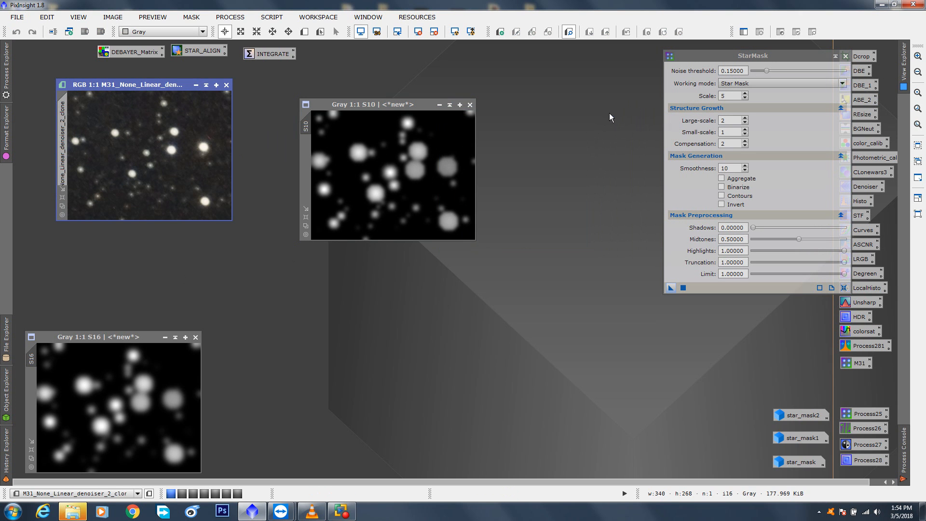
drag(392, 105, 441, 104)
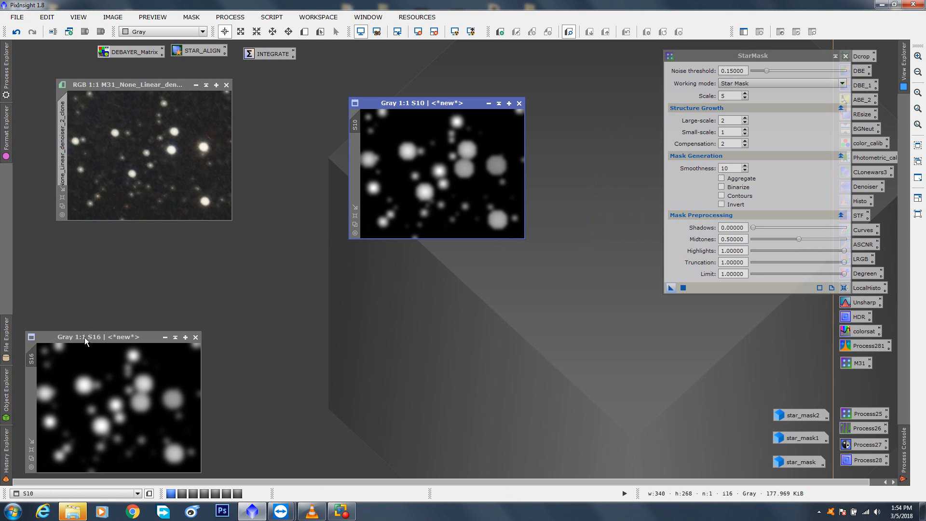
drag(85, 337, 126, 246)
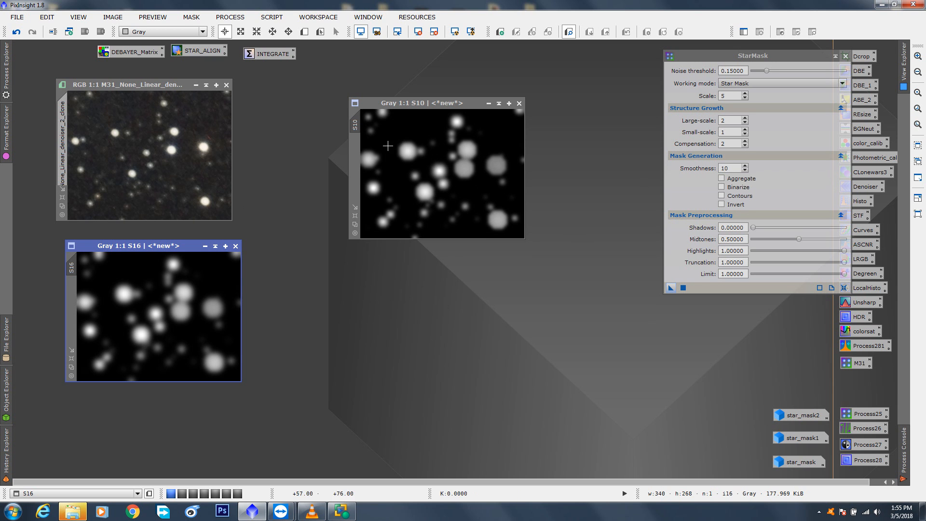
Step: Overlay S10 on the clone preview to compare its star coverage, and place it beside S16 below the preview
drag(415, 103, 123, 86)
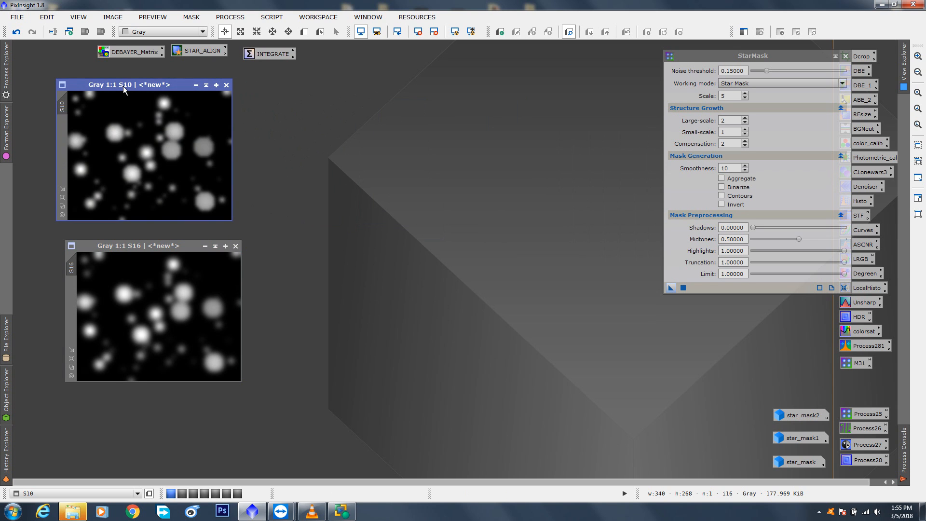
click(123, 85)
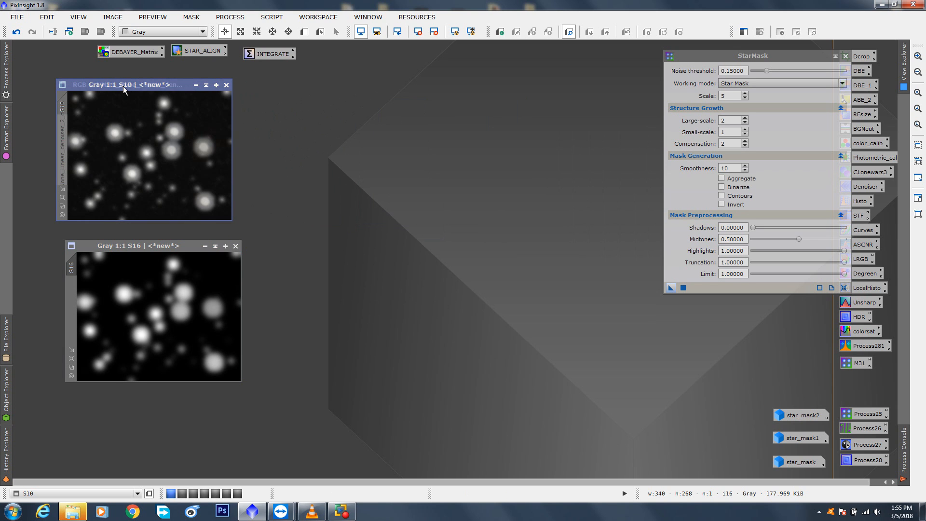
click(158, 85)
click(159, 86)
drag(158, 85, 415, 99)
click(166, 88)
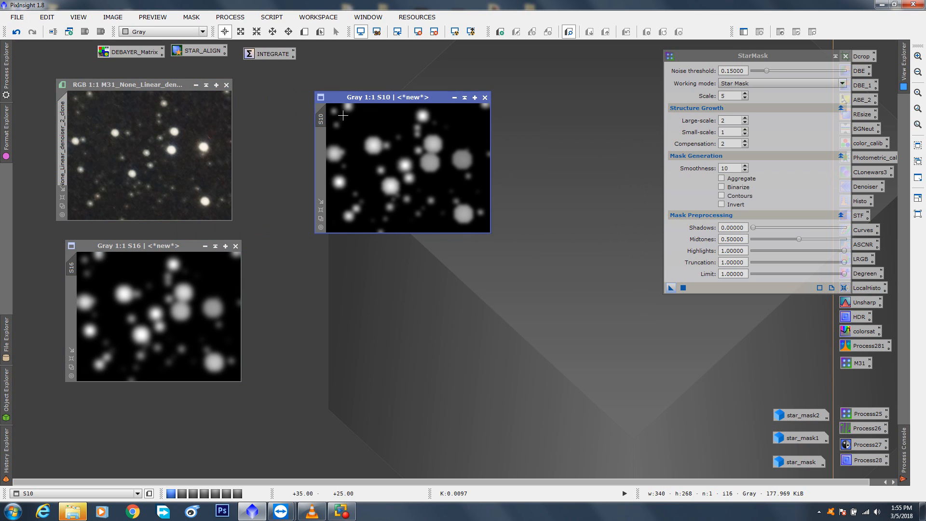
drag(149, 244, 128, 239)
drag(374, 103, 280, 245)
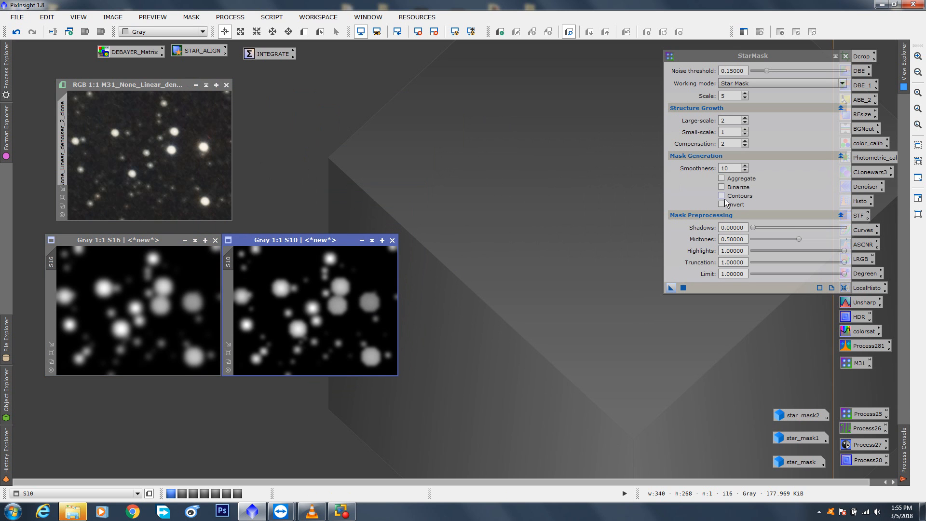
Step: Try a star mask from the preview with smoothness 5 and view it at 1:1 beside the preview, clear of S16 and S10
click(708, 168)
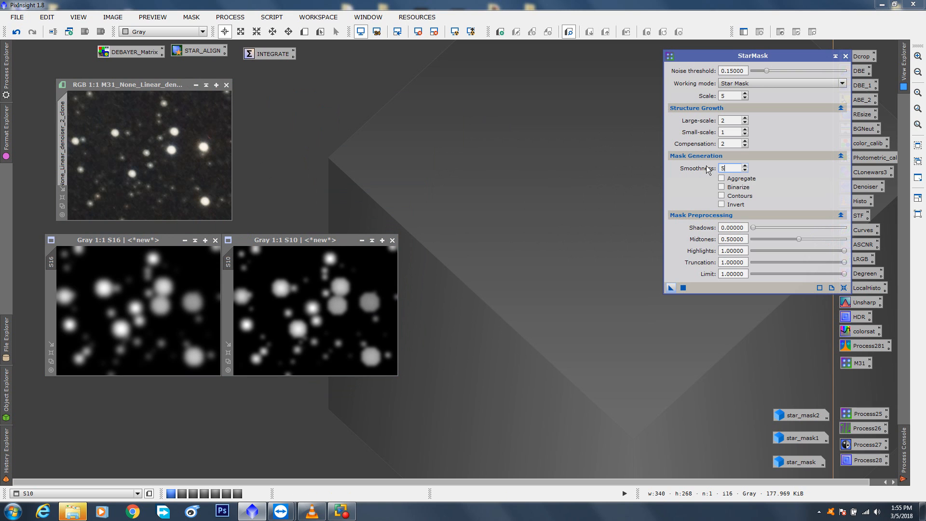
drag(671, 287, 180, 154)
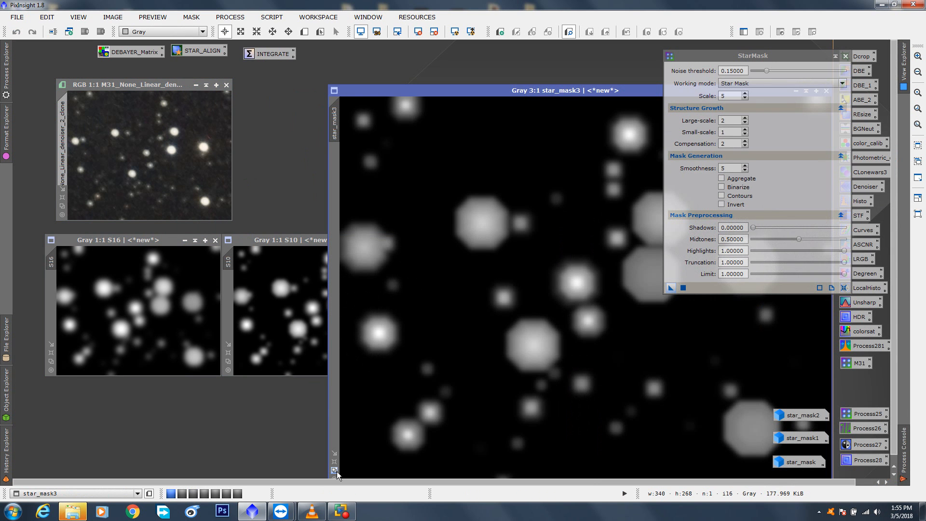
click(335, 470)
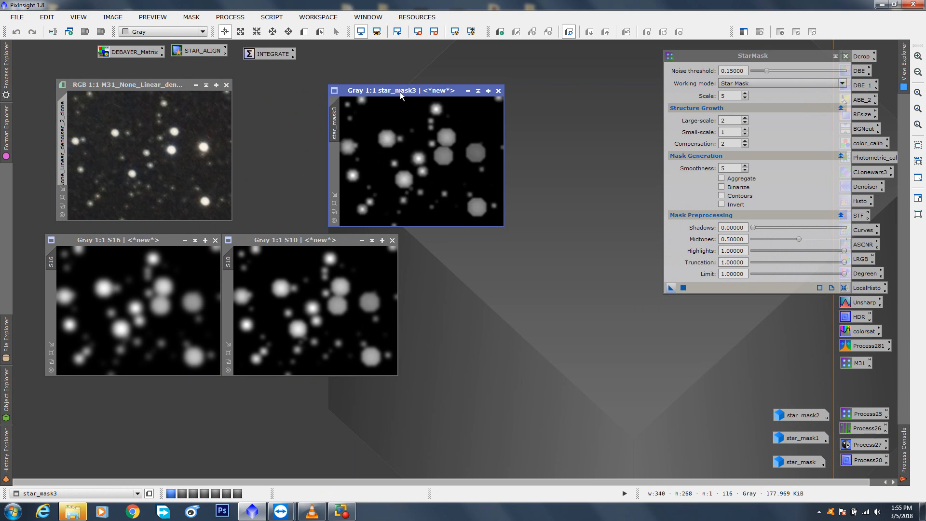
drag(400, 92, 403, 86)
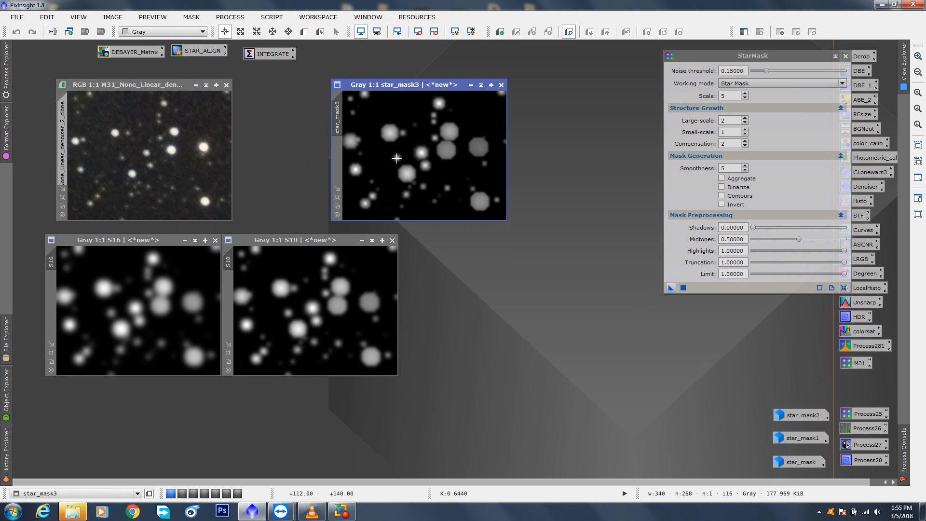
drag(317, 240, 479, 289)
drag(145, 241, 140, 275)
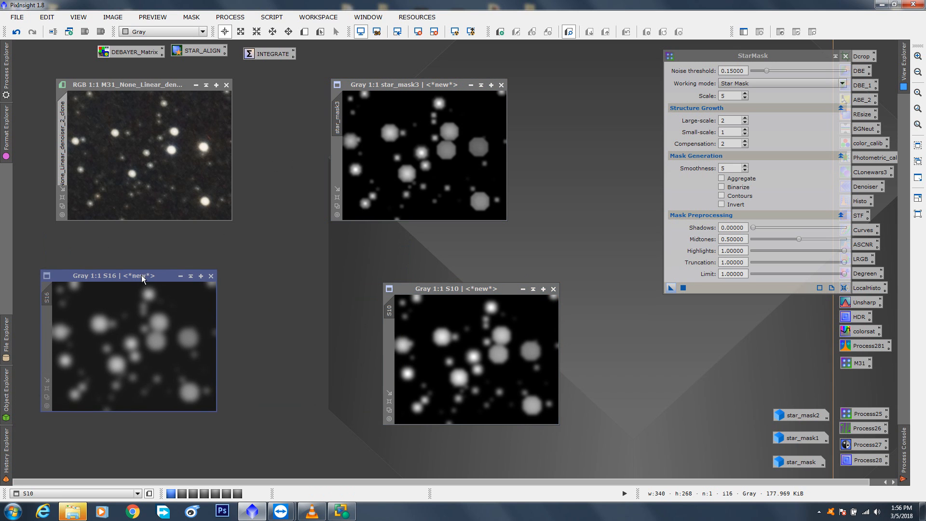
drag(370, 86, 276, 87)
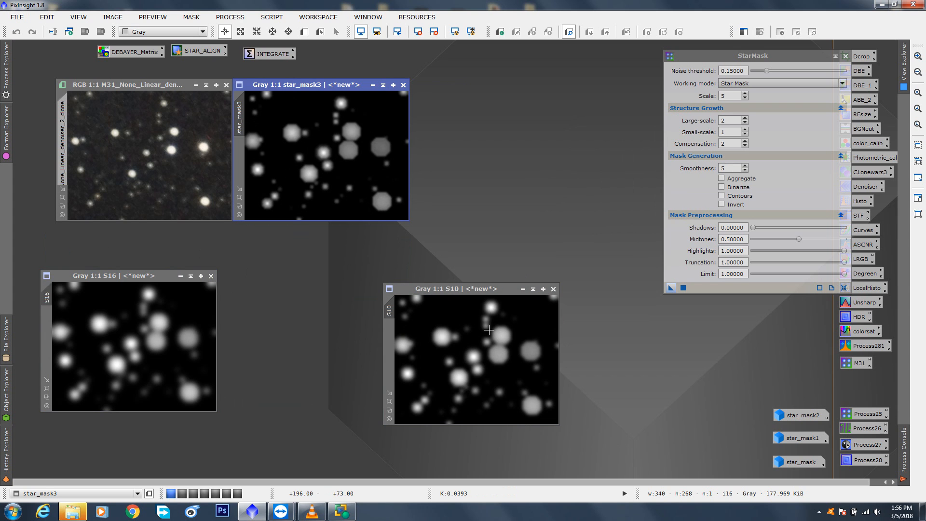
Step: Set the mask smoothness to 12 and discard star_mask3 and S16, keeping S10 directly below the clone preview
double_click(730, 168)
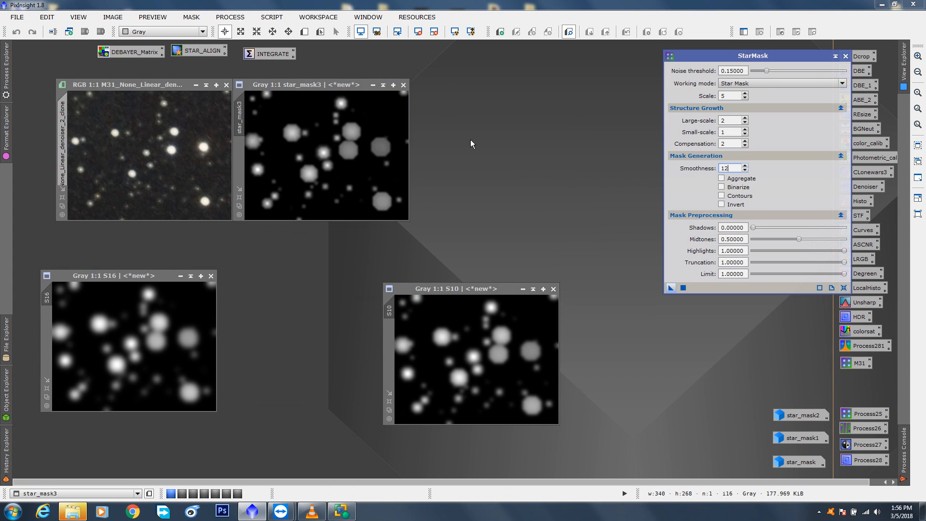
click(403, 85)
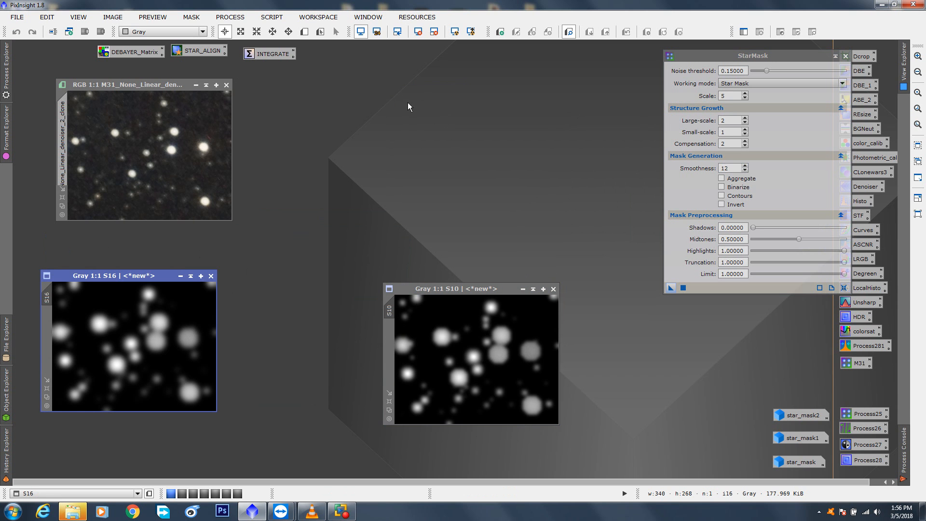
click(212, 276)
drag(449, 288, 123, 228)
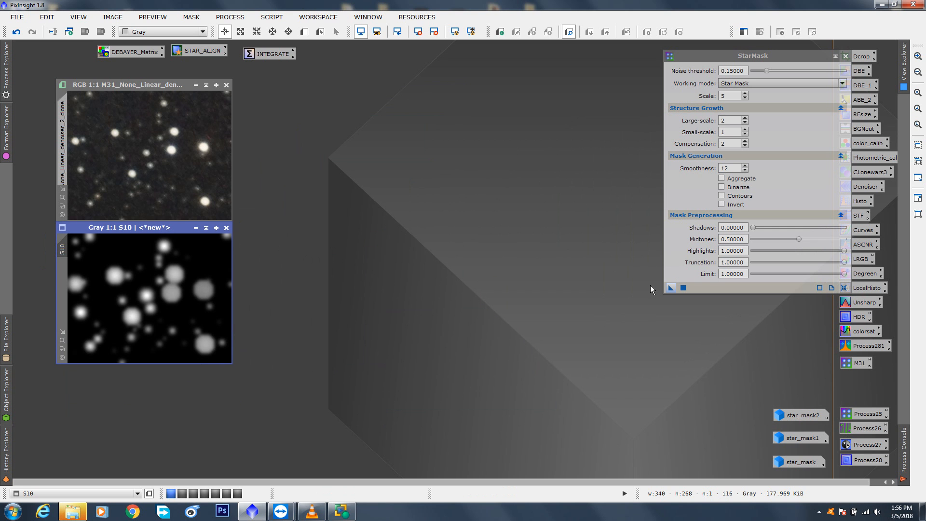
Step: Generate a star mask from the preview with smoothness 12, place it at 1:1 beside the preview, and discard S10
drag(670, 288, 154, 152)
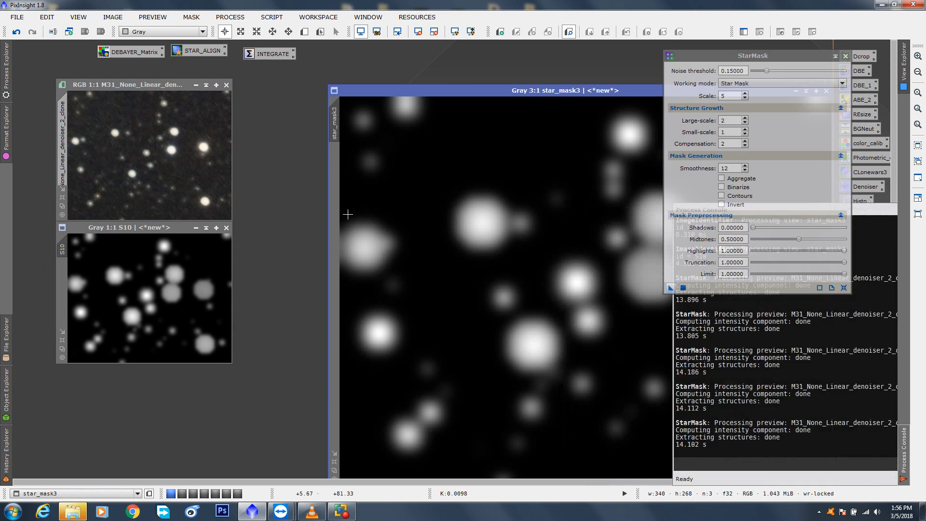
click(335, 472)
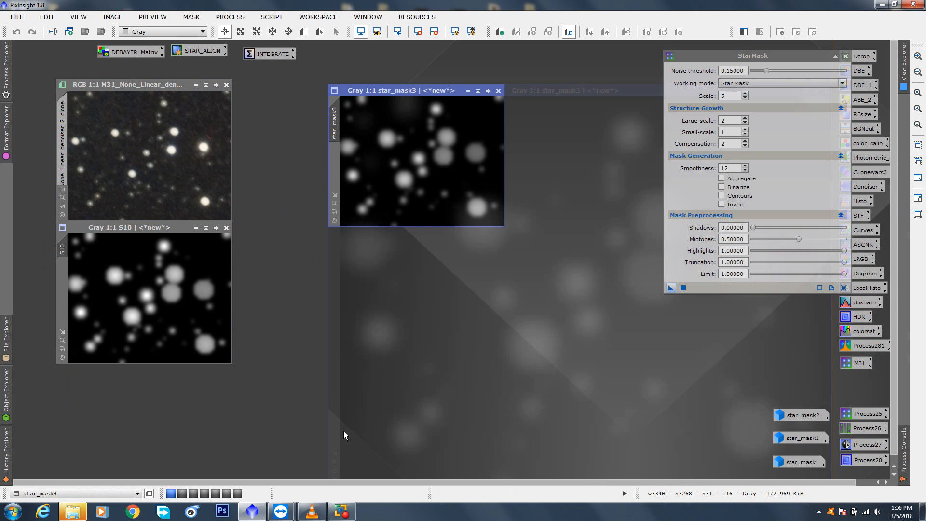
drag(389, 88, 293, 86)
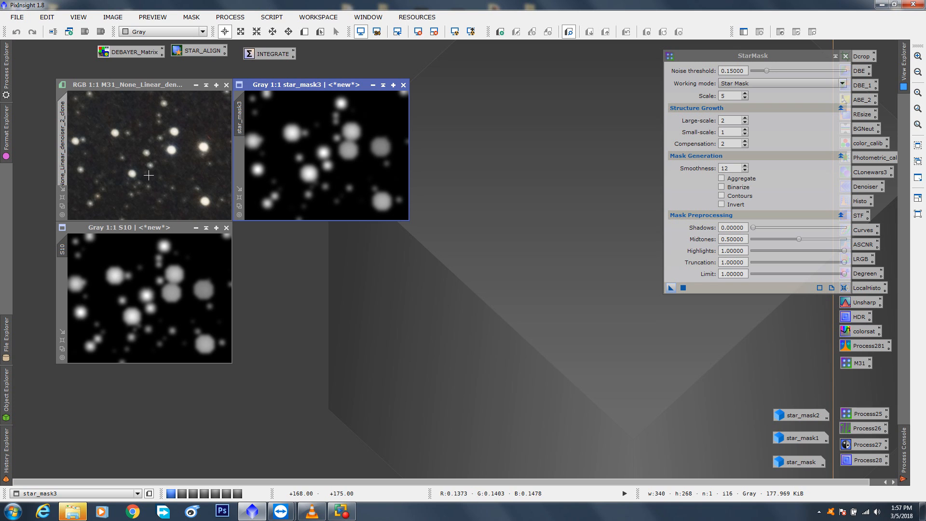
drag(127, 224, 135, 241)
click(235, 244)
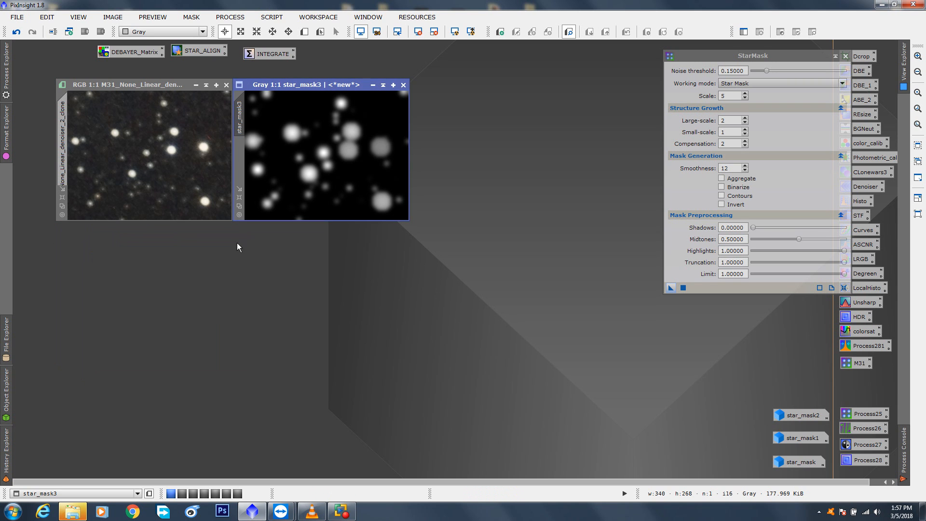
Step: Show the clone's full image with its window fitted at 1:4, and move star_mask3 clear of it, below the StarMask dialog
drag(308, 85, 462, 116)
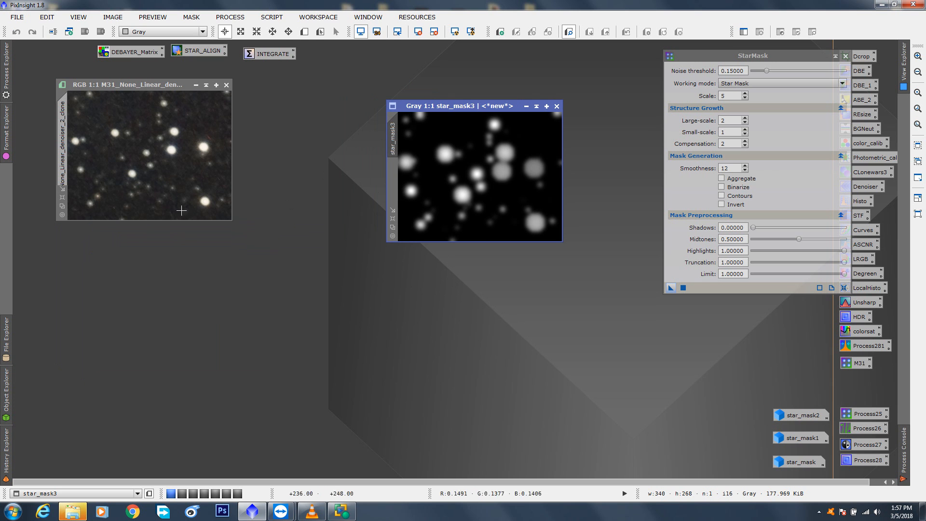
click(65, 208)
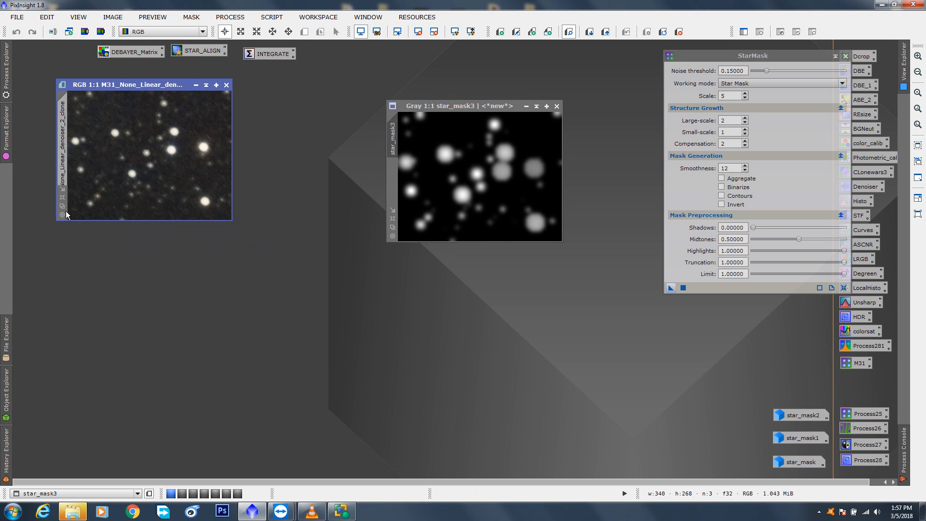
click(63, 170)
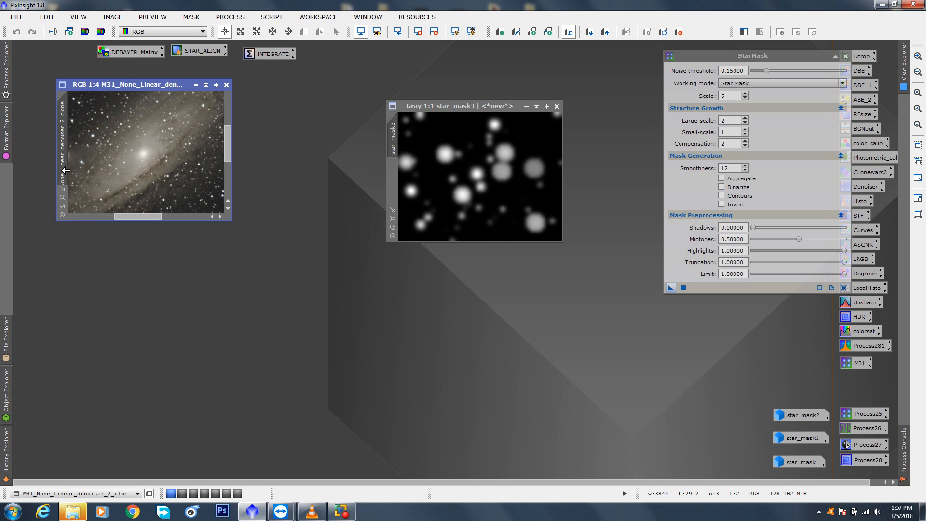
click(62, 197)
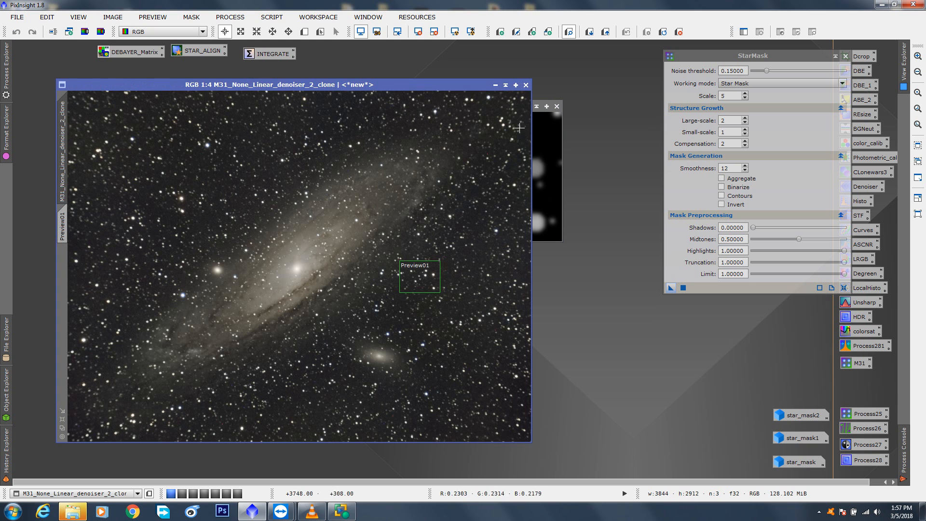
click(548, 169)
drag(468, 108, 667, 311)
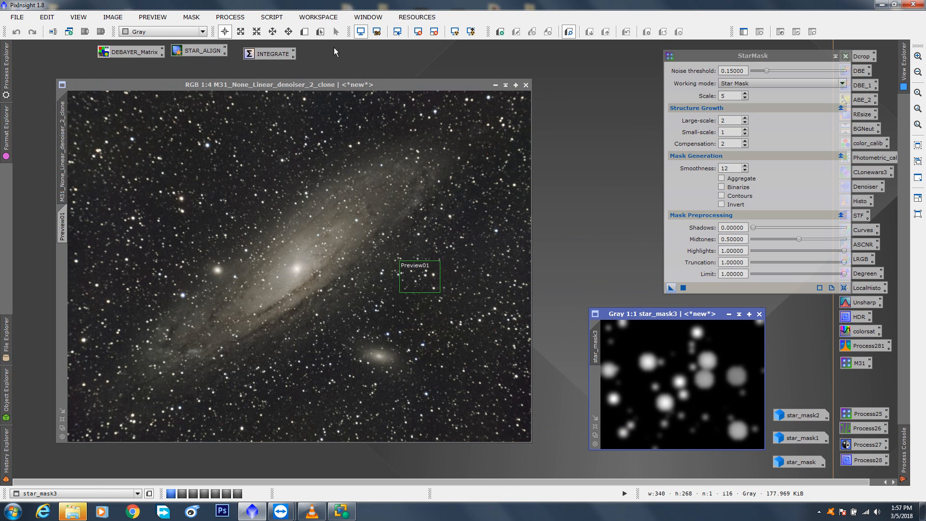
Step: Move Preview01 over the small bright galaxy beside M31's core, enlarge it to about 716 × 764 pixels, and inspect it at 1:1
click(319, 32)
drag(414, 274, 200, 241)
drag(169, 224, 230, 304)
drag(214, 279, 231, 291)
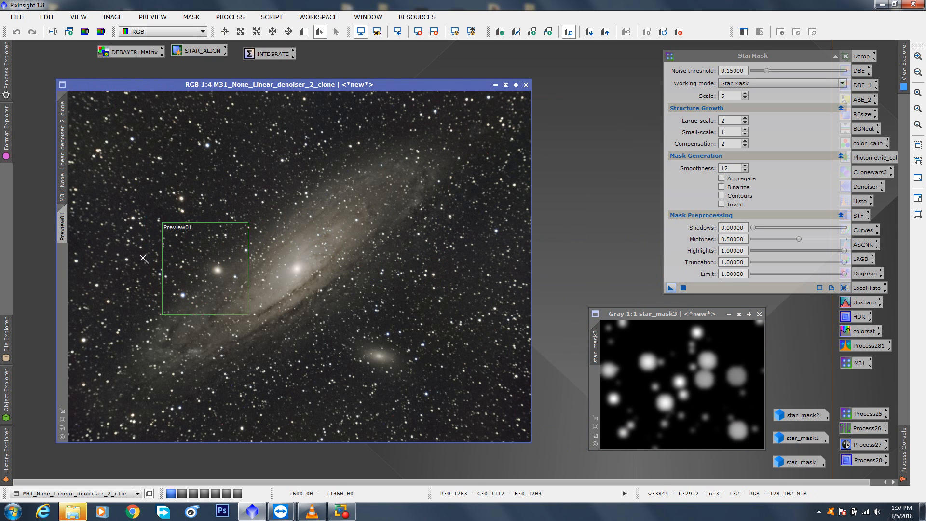
click(68, 233)
key(alt+r)
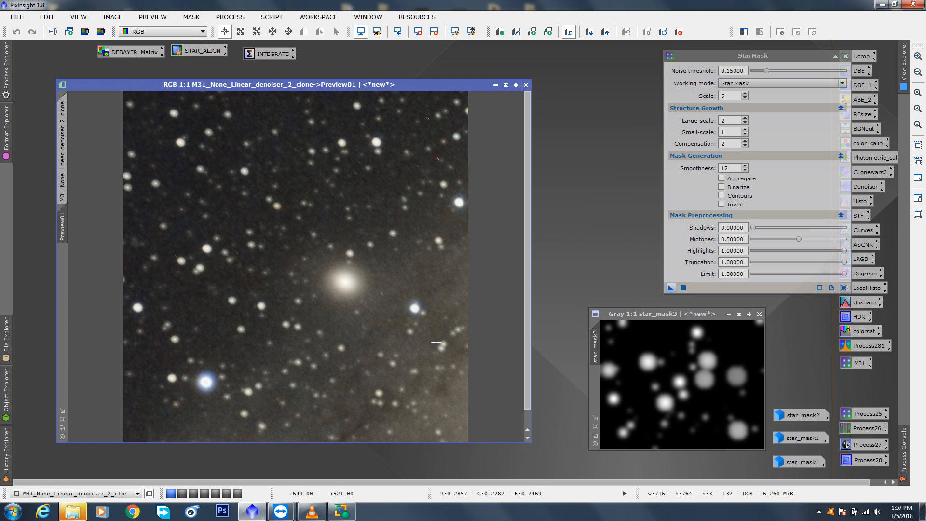
click(67, 169)
Step: Delete Preview01 from the clone and generate a star mask from the full image with noise threshold 0.15 and smoothness 12
drag(651, 312, 622, 319)
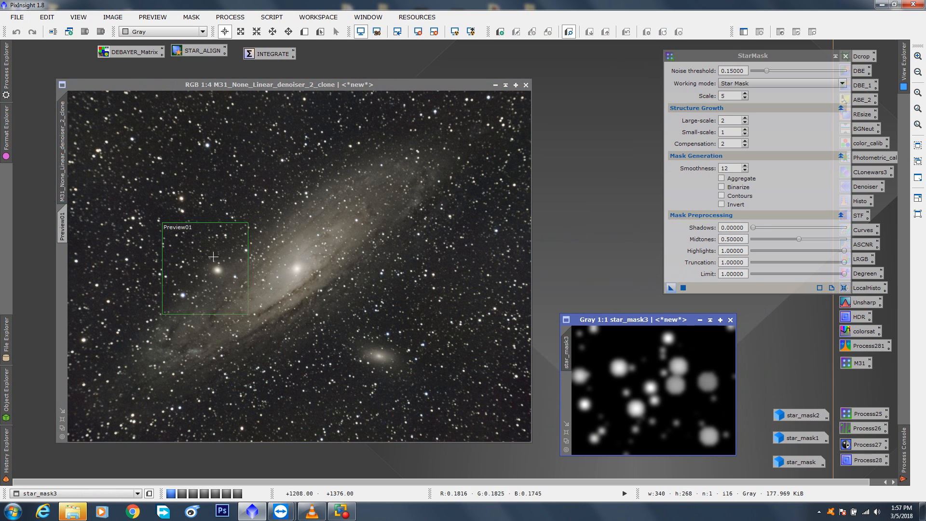
click(320, 31)
click(182, 248)
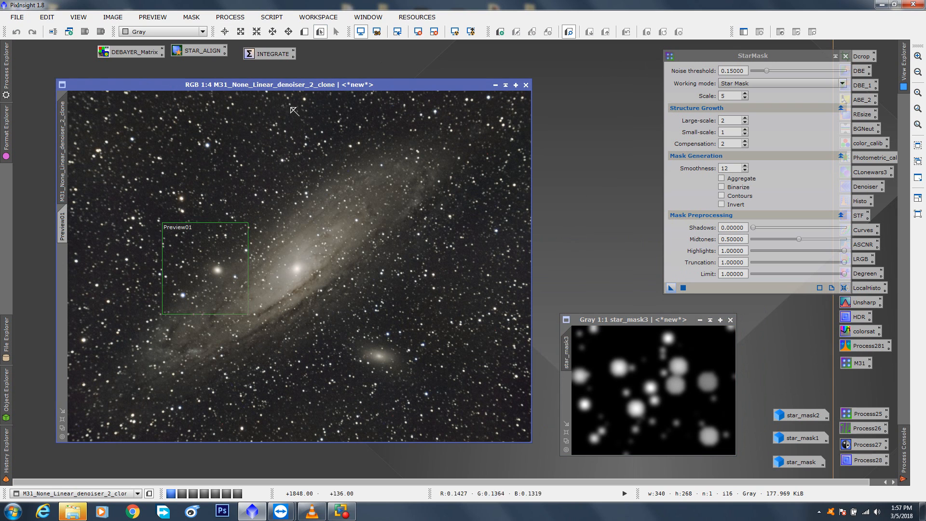
click(679, 32)
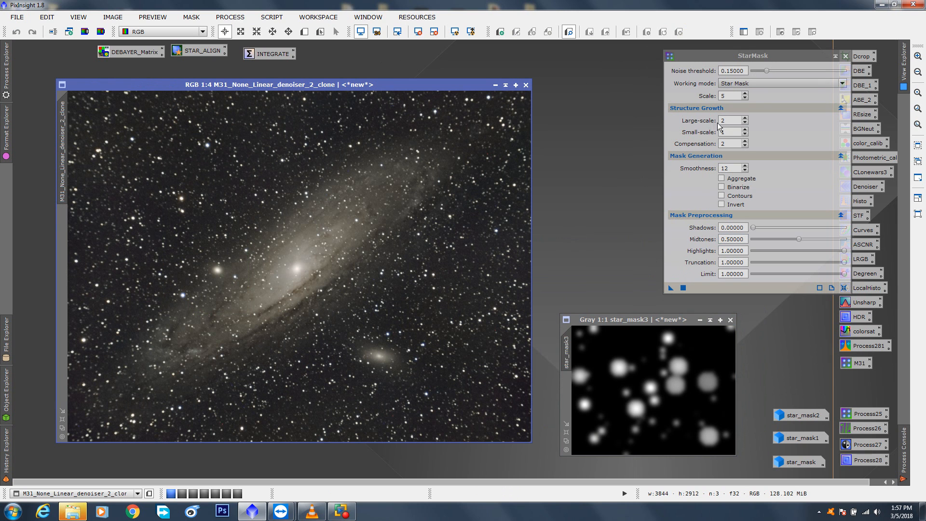
drag(671, 288, 334, 192)
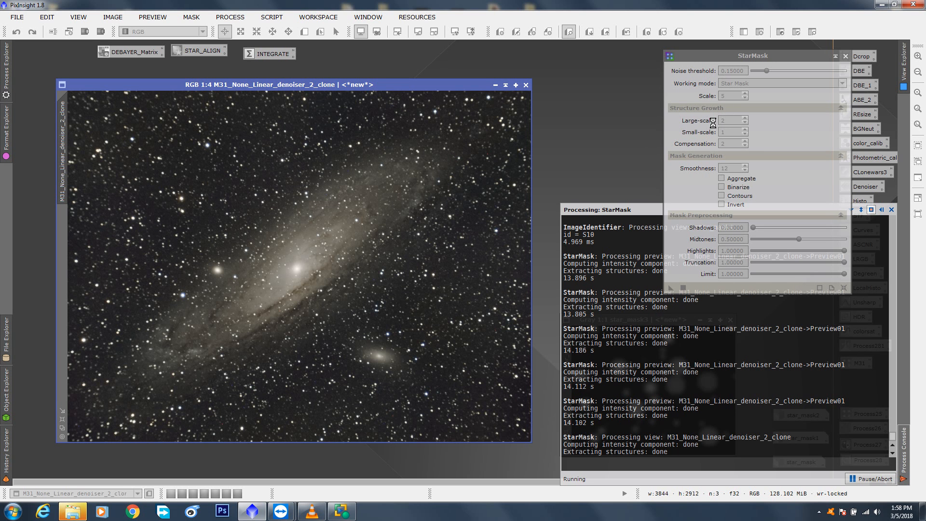
drag(529, 128, 305, 75)
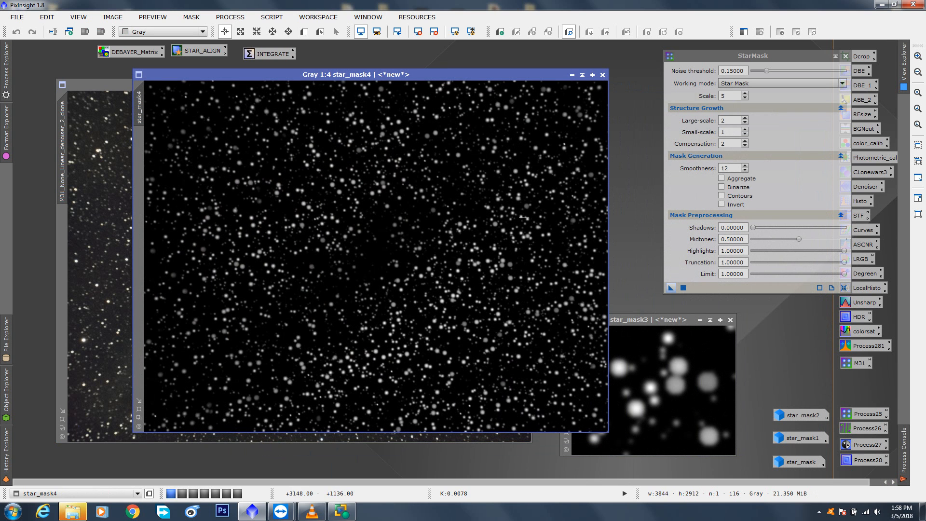
Step: Close star_mask3 and move star_mask4 and the StarMask dialog apart so that both are clear of each other
drag(645, 320, 676, 319)
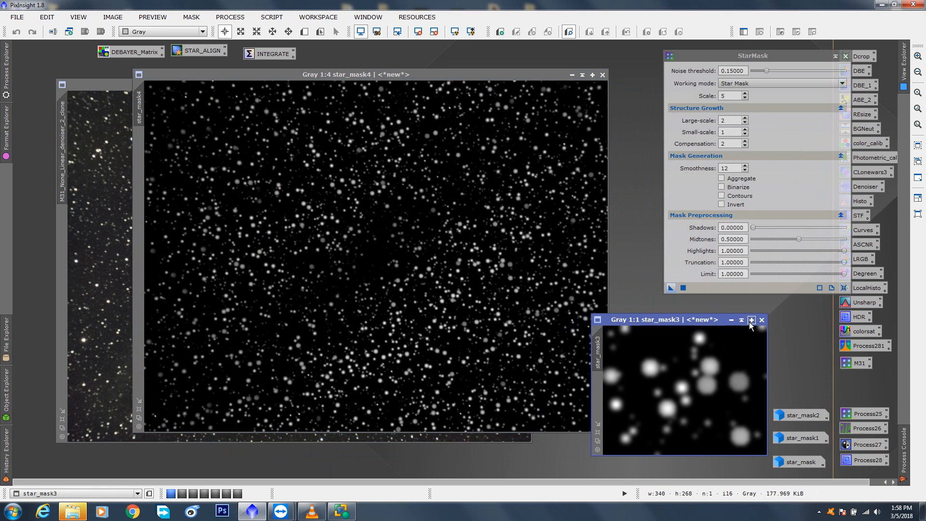
click(762, 321)
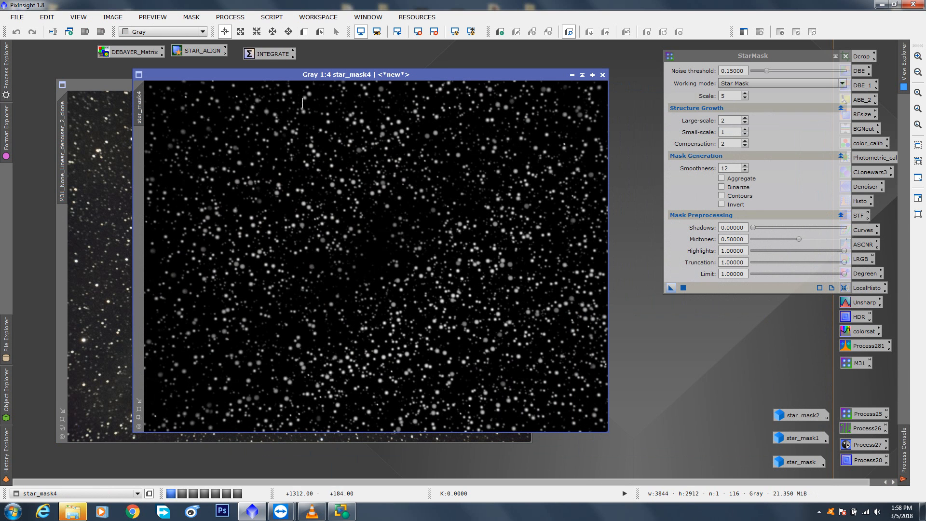
drag(330, 77, 348, 86)
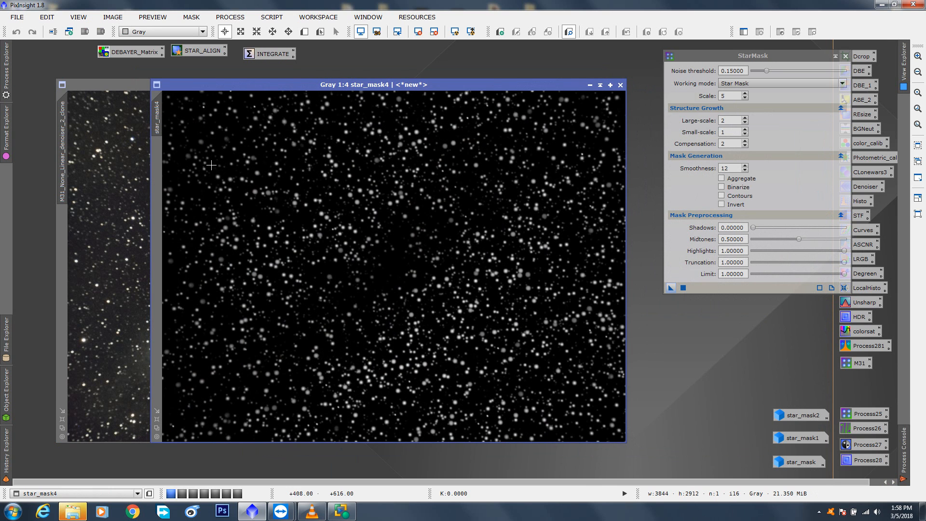
drag(705, 56, 763, 52)
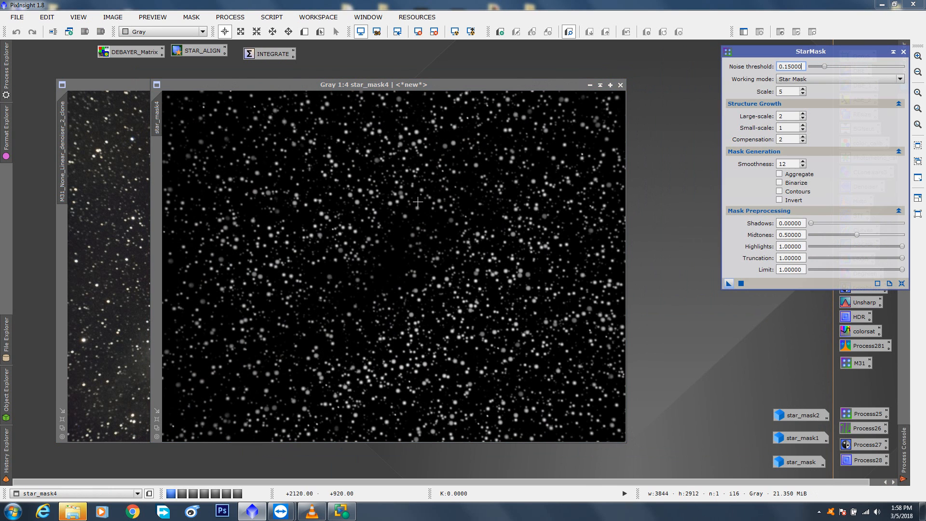
Step: Compare the full clone with star_mask4 by laying the mask window exactly over the clone's window
click(67, 176)
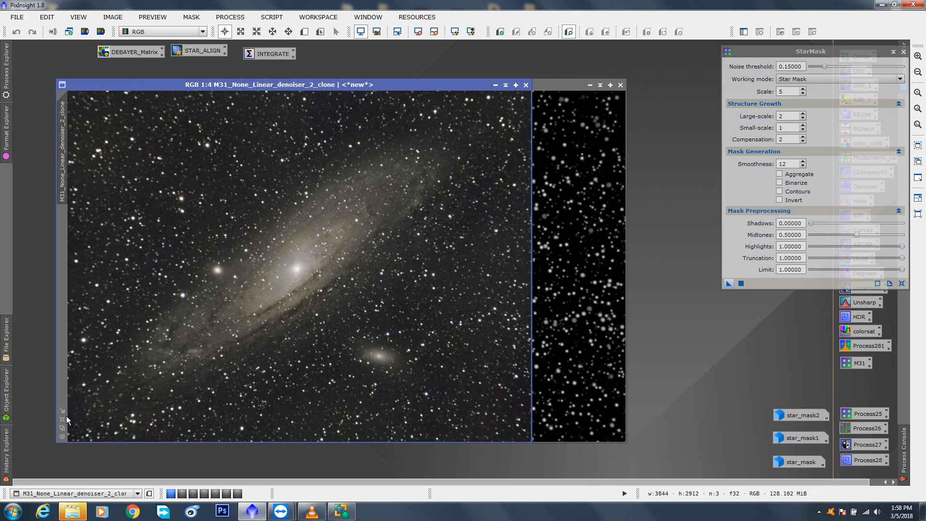
click(558, 88)
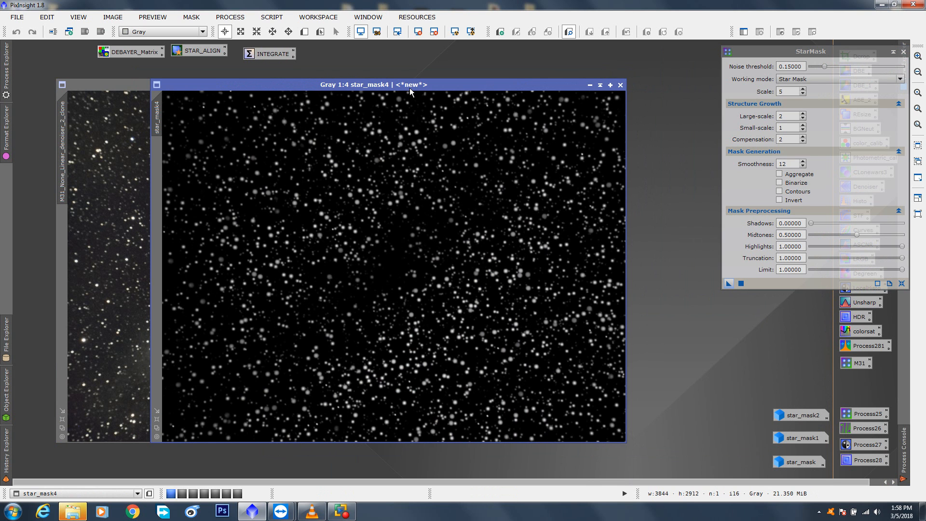
mouse_move(407, 86)
mouse_down()
mouse_move(413, 144)
mouse_move(386, 147)
mouse_move(398, 100)
mouse_up()
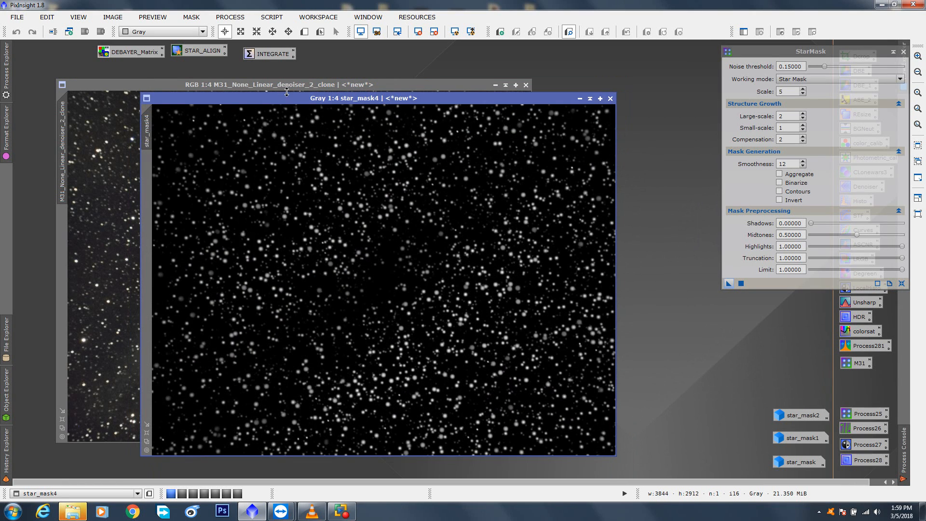
drag(289, 97, 209, 87)
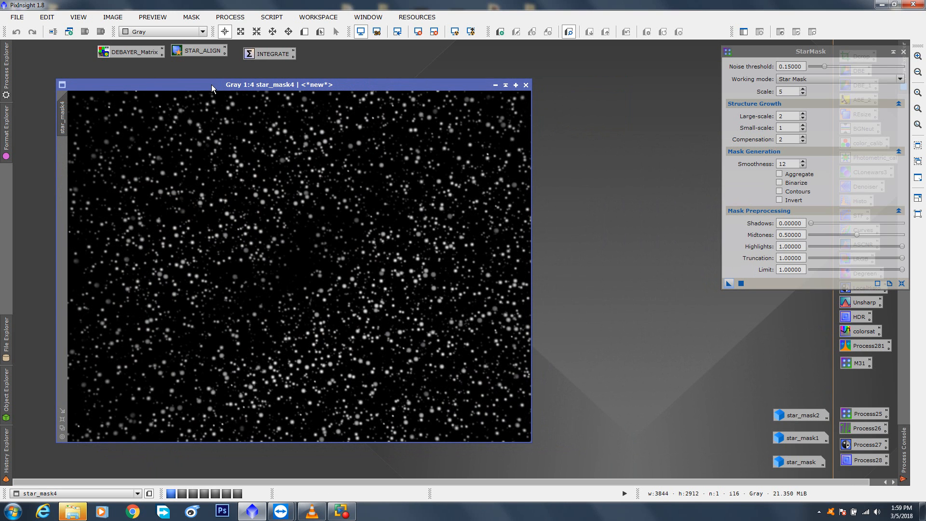
drag(211, 85, 211, 85)
drag(780, 50, 701, 51)
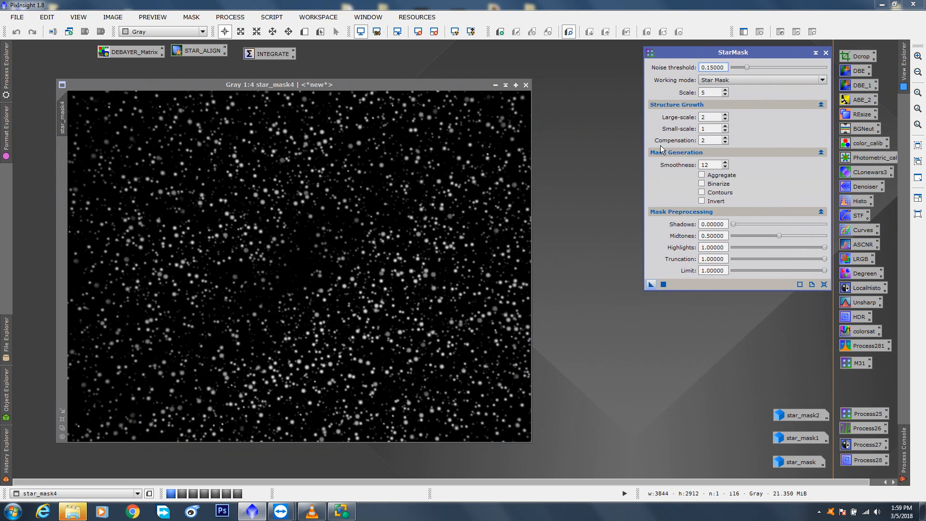
click(725, 131)
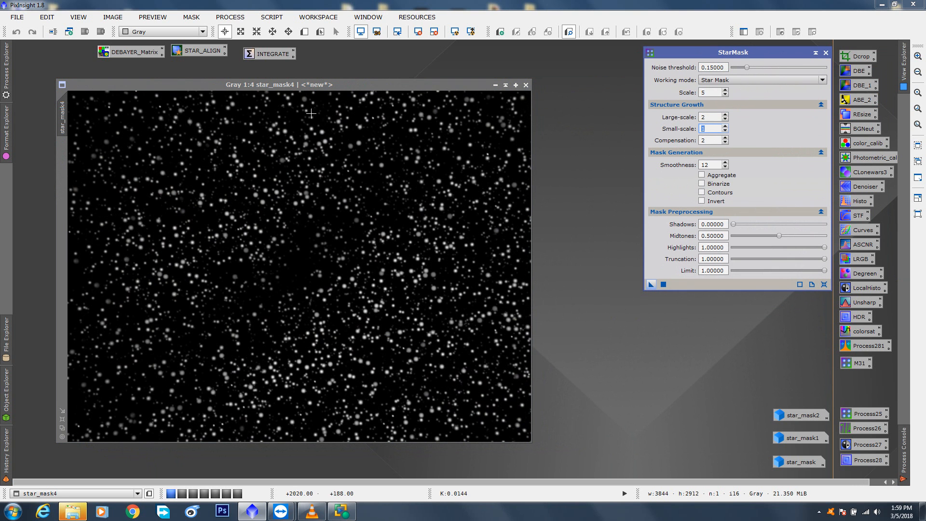
Step: Move star_mask4 off the clone and inspect the clone's star field above M31's core at 2:1
drag(156, 87, 260, 101)
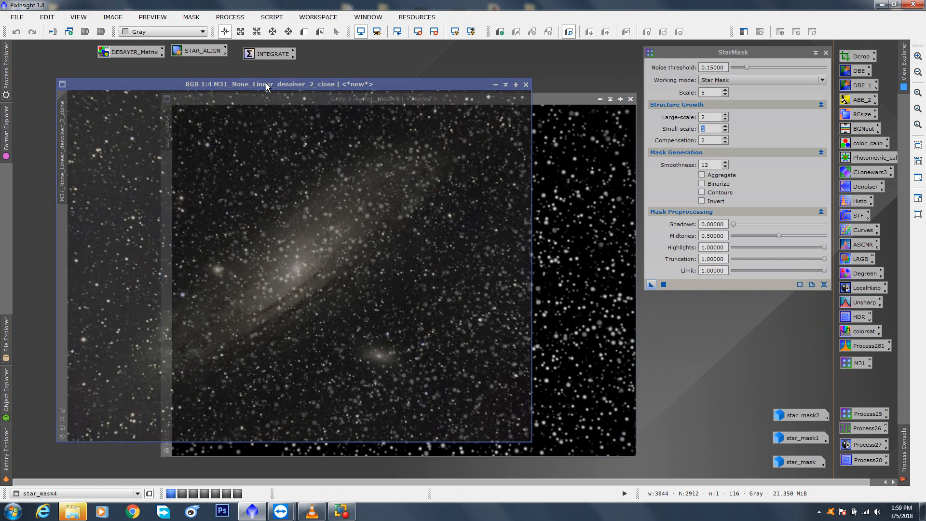
click(268, 86)
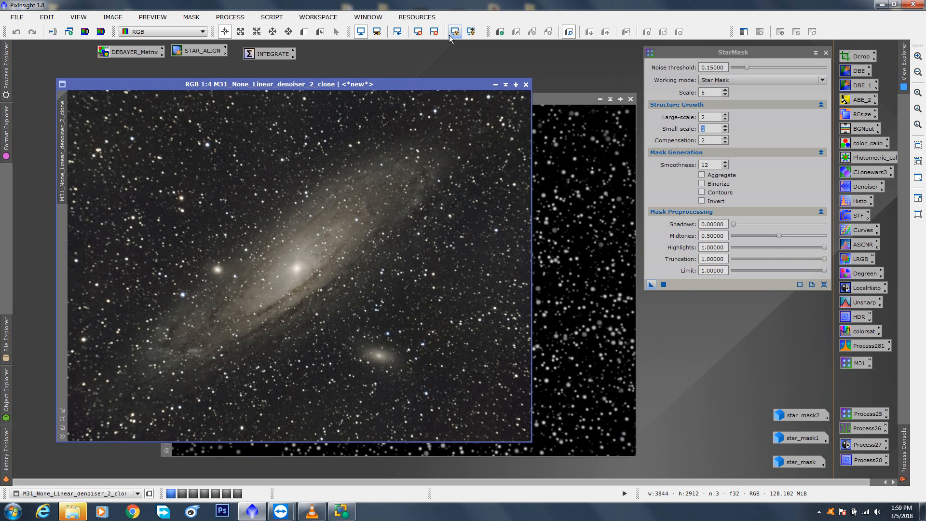
click(918, 56)
click(918, 56)
click(918, 56)
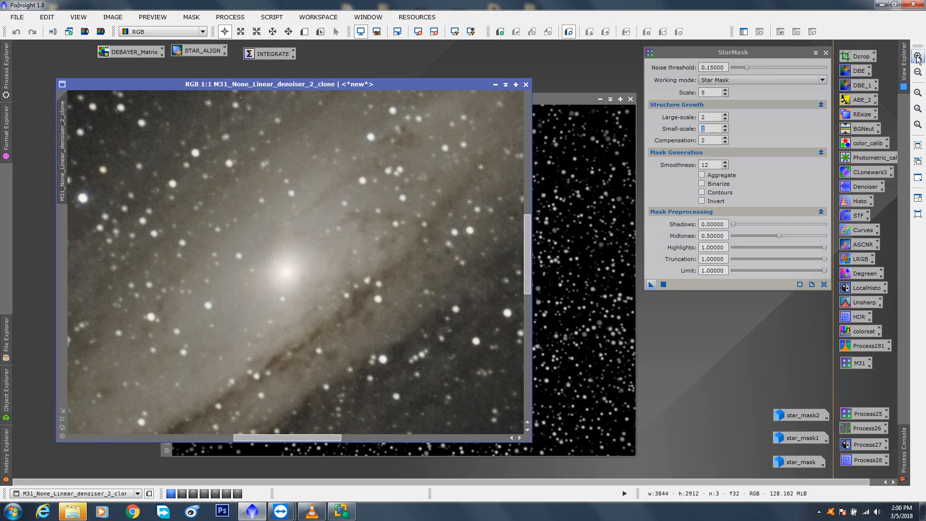
click(918, 56)
drag(528, 270, 537, 204)
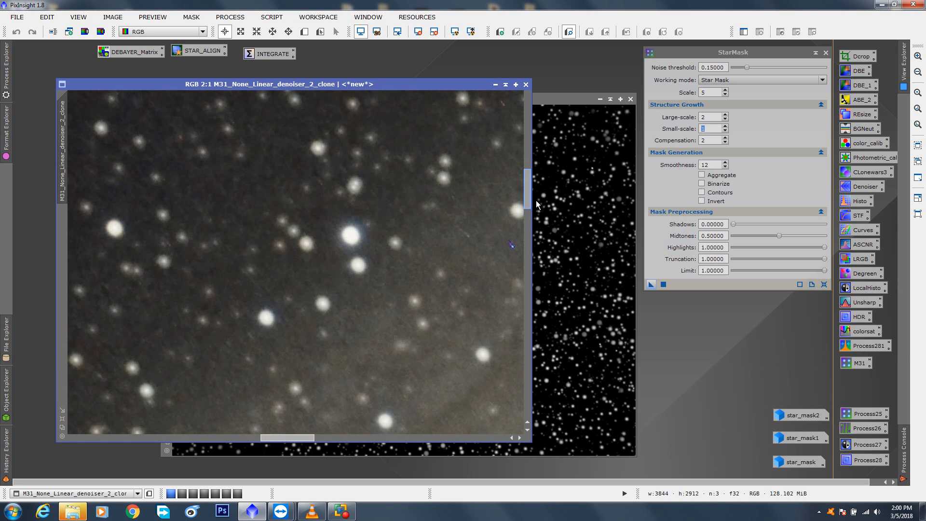
Step: Enlarge star_mask4 to 2:1 and show the same star field as in the clone
click(568, 99)
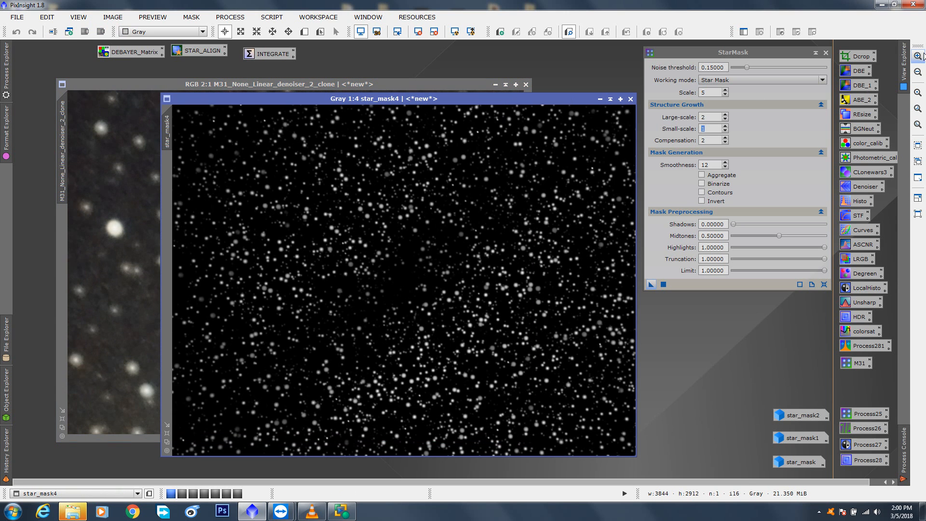
click(918, 57)
click(918, 57)
click(918, 56)
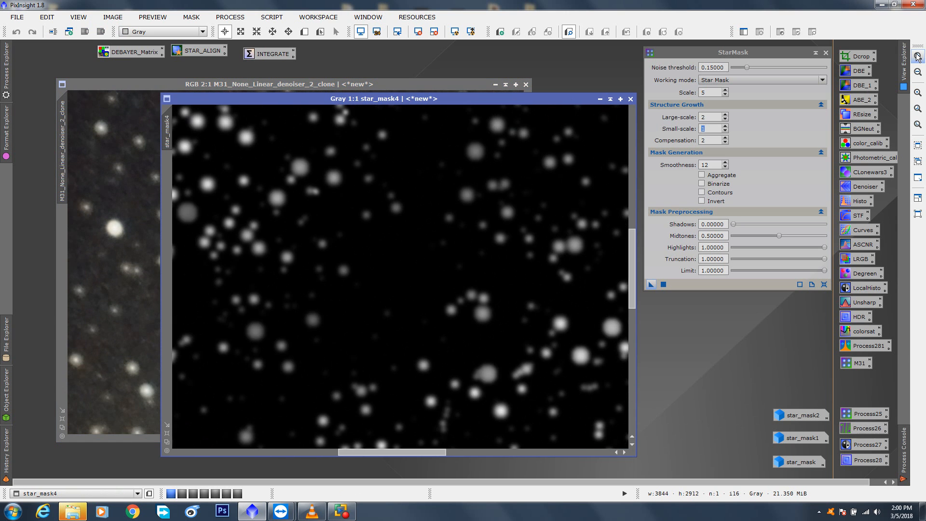
click(918, 57)
drag(631, 270, 632, 204)
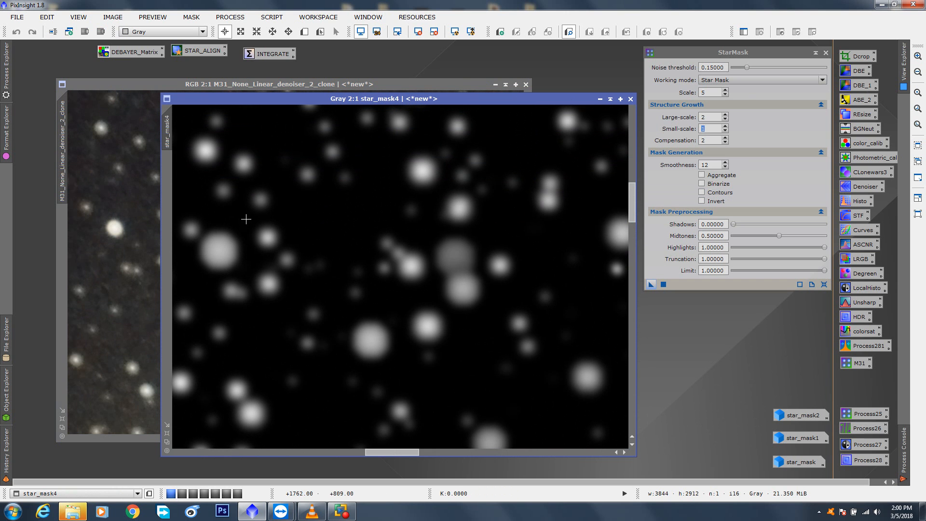
Step: Align the 2:1 star_mask4 window over the clone and compare the mask's star spots with the image's stars
drag(367, 97, 263, 83)
click(263, 83)
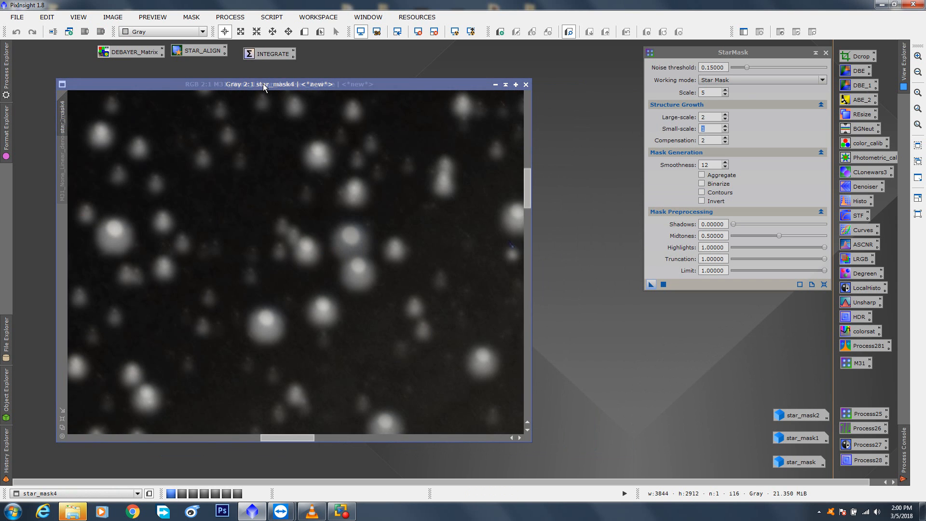
click(262, 83)
click(263, 83)
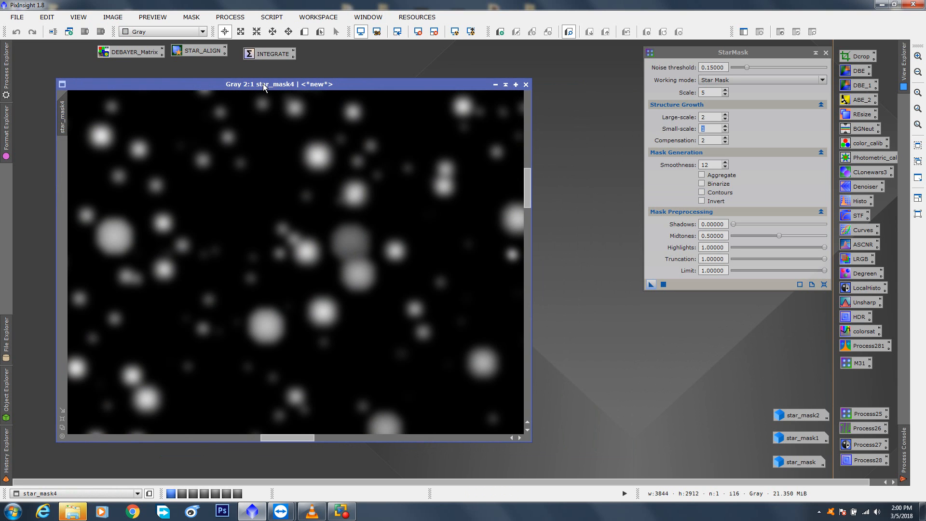
click(262, 83)
drag(527, 193, 526, 193)
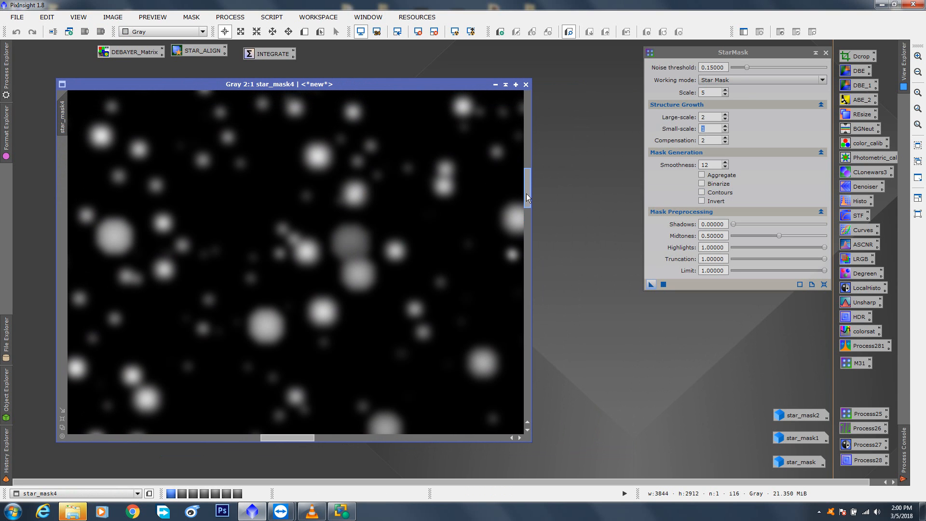
Step: Show star_mask4 and the clone in full with their windows fitted at 1:5, offsetting the mask window from the clone
click(369, 86)
click(369, 86)
click(63, 428)
drag(315, 92, 435, 109)
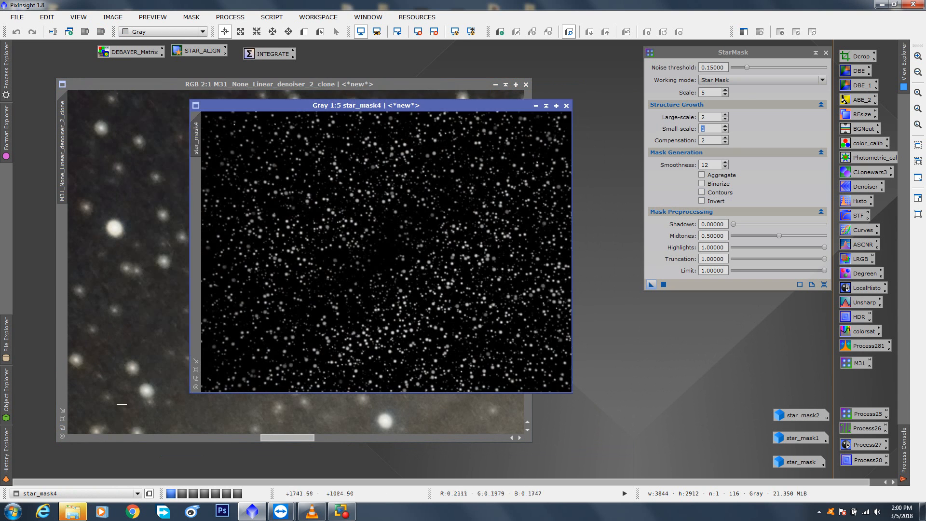
click(63, 427)
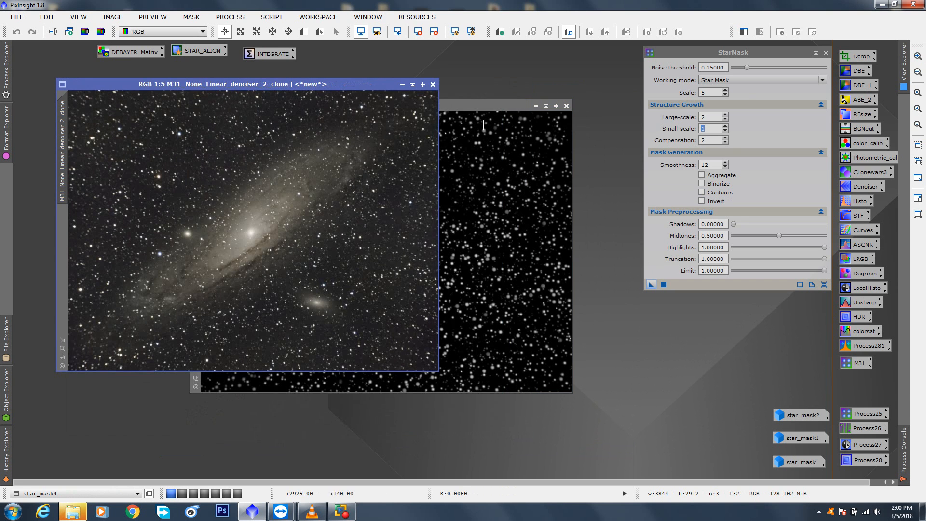
Step: Apply star_mask4 as the mask of the clone and park the collapsed mask window below the image
click(478, 106)
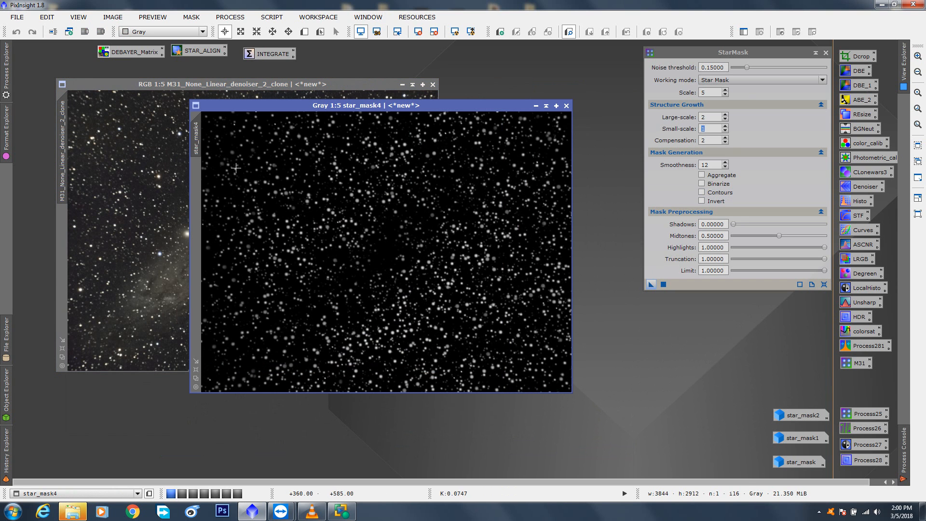
drag(196, 143, 62, 241)
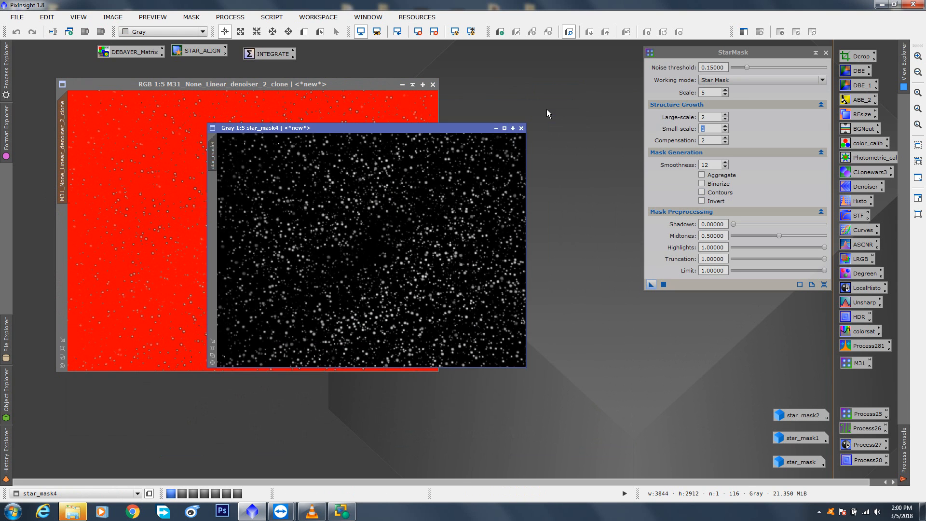
click(546, 106)
mouse_move(365, 247)
mouse_down()
mouse_move(206, 382)
mouse_move(91, 463)
mouse_up()
drag(742, 53, 734, 139)
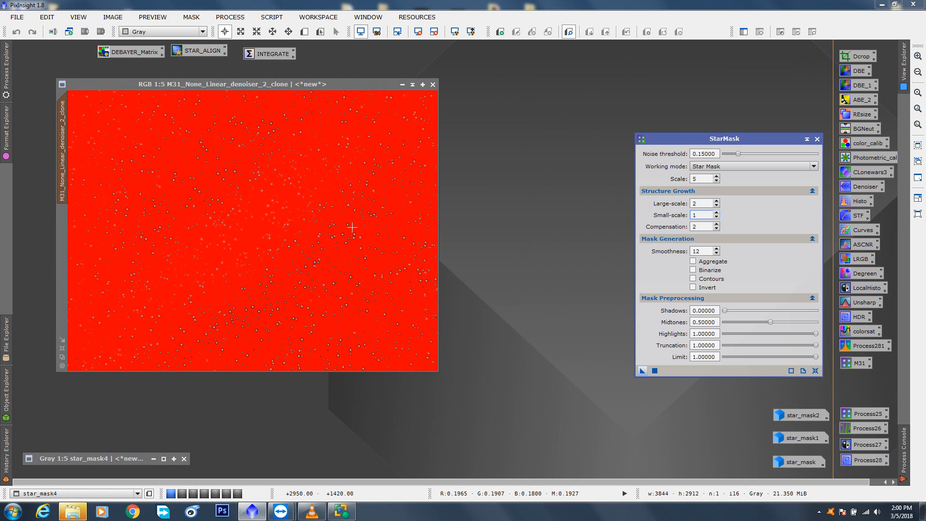
Step: Toggle the clone's red mask overlay on and off to check the star protection, and leave the overlay hidden
click(316, 86)
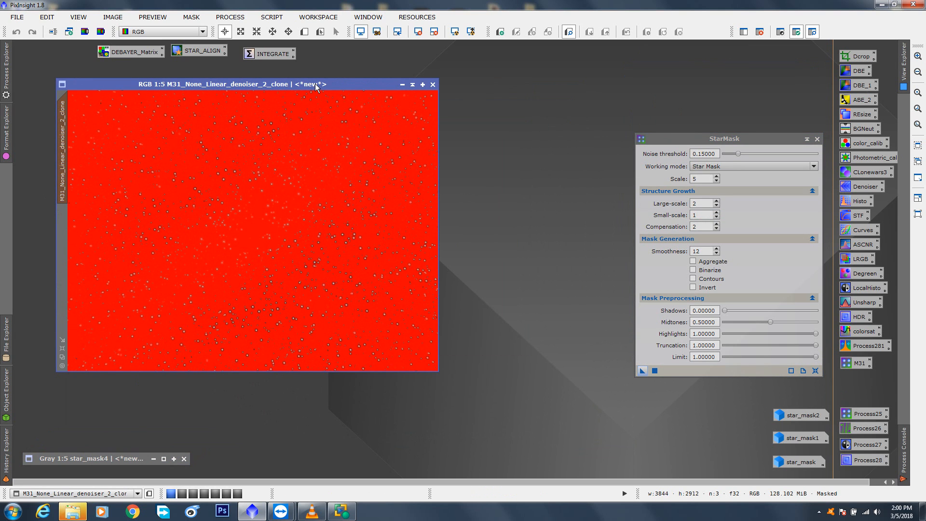
key(ctrl+k)
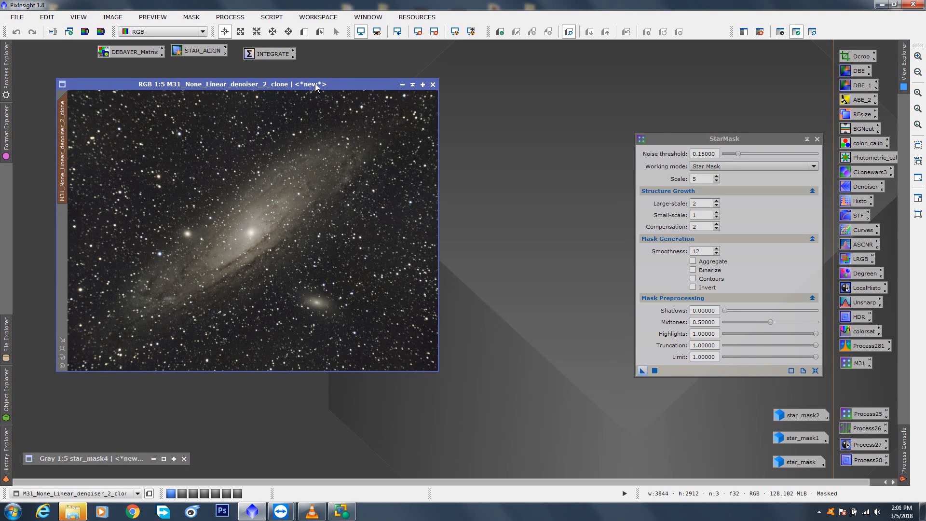
key(ctrl+k)
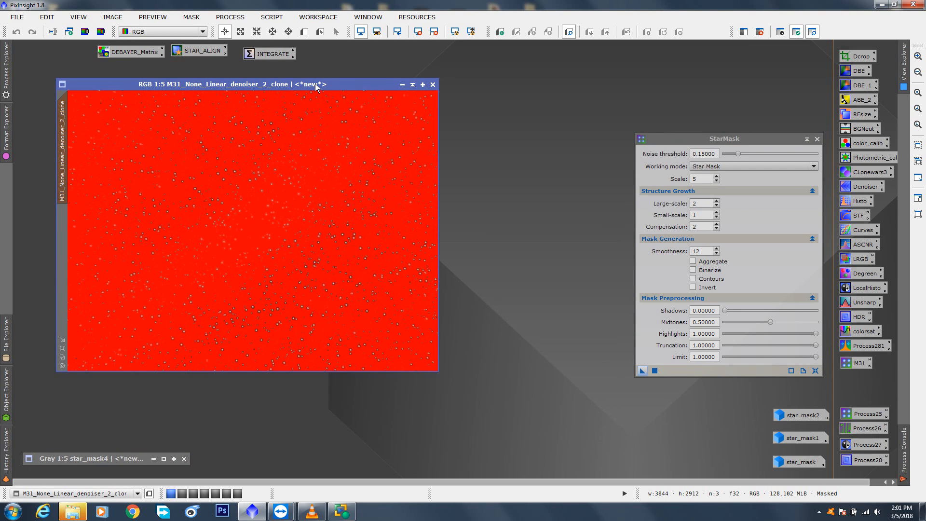
key(ctrl+k)
key(ctrl+k)
key(ctrl+k)
key(ctrl+k)
key(ctrl+k)
key(ctrl+k)
key(ctrl+k)
key(ctrl+k)
key(ctrl+k)
key(ctrl+k)
key(ctrl+k)
key(ctrl+k)
key(ctrl+k)
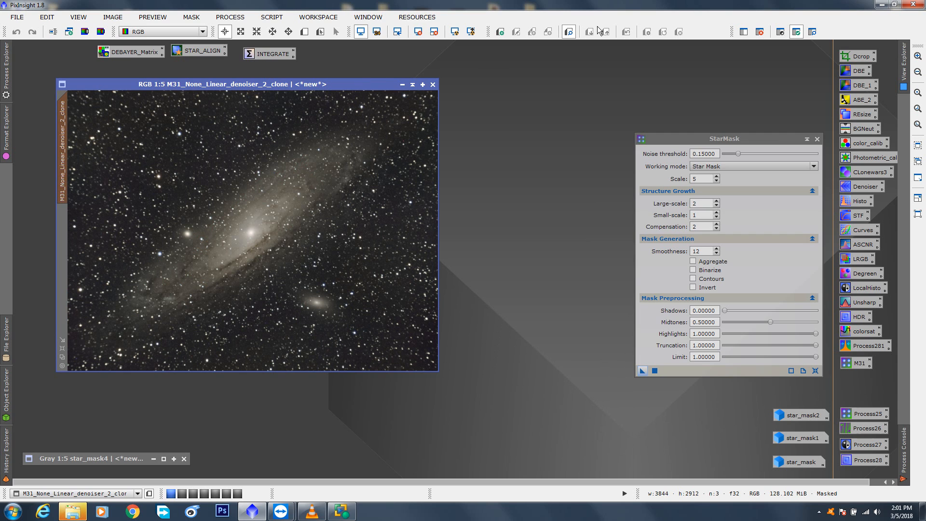
Step: Collapse the StarMask dialog out of the way and open MorphologicalTransformation beside the masked clone
drag(771, 138, 776, 62)
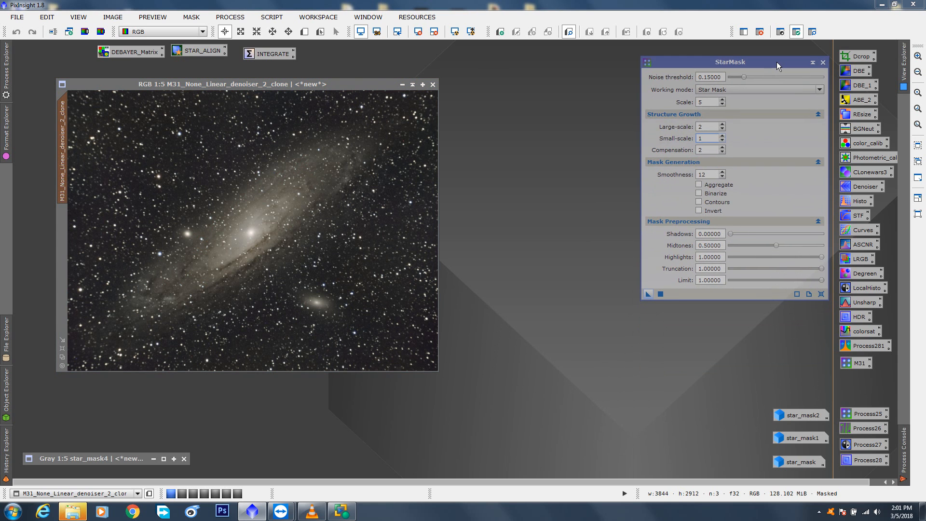
click(815, 62)
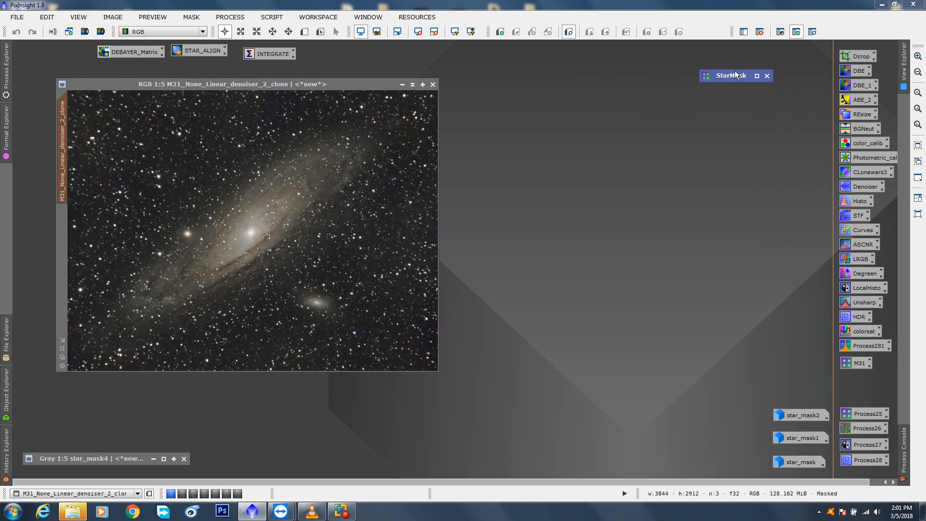
drag(766, 62, 783, 52)
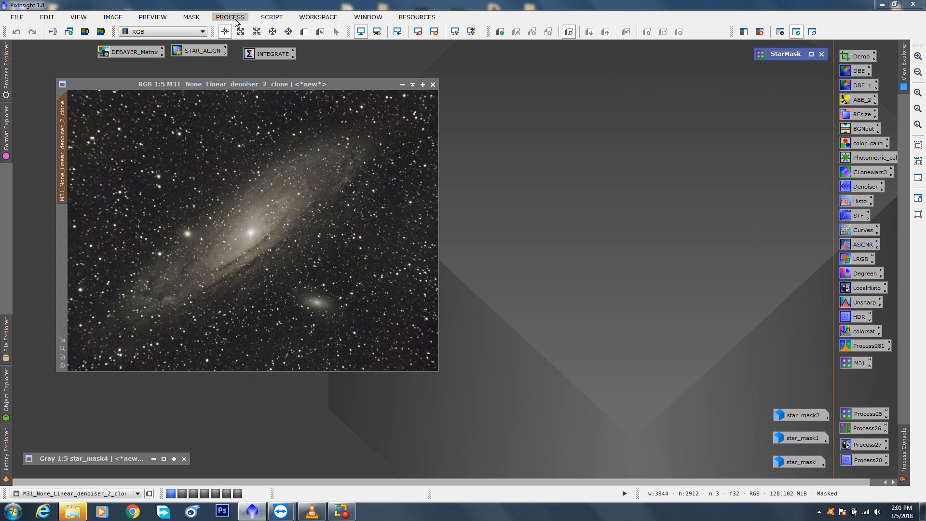
click(230, 17)
mouse_move(253, 35)
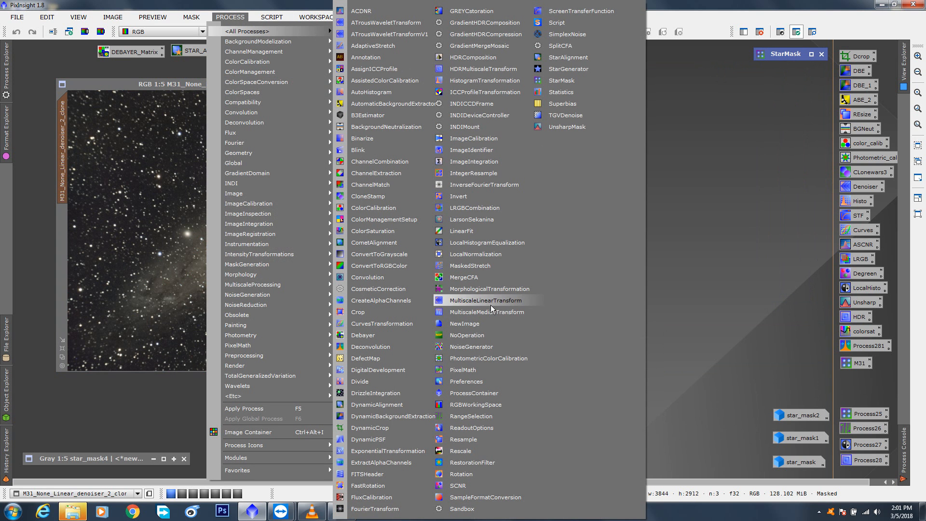
click(488, 288)
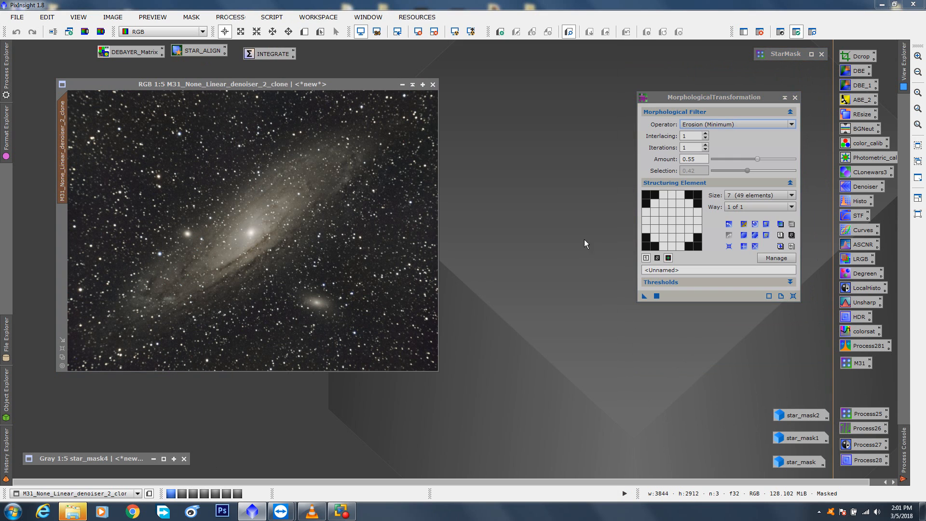
drag(720, 100, 723, 80)
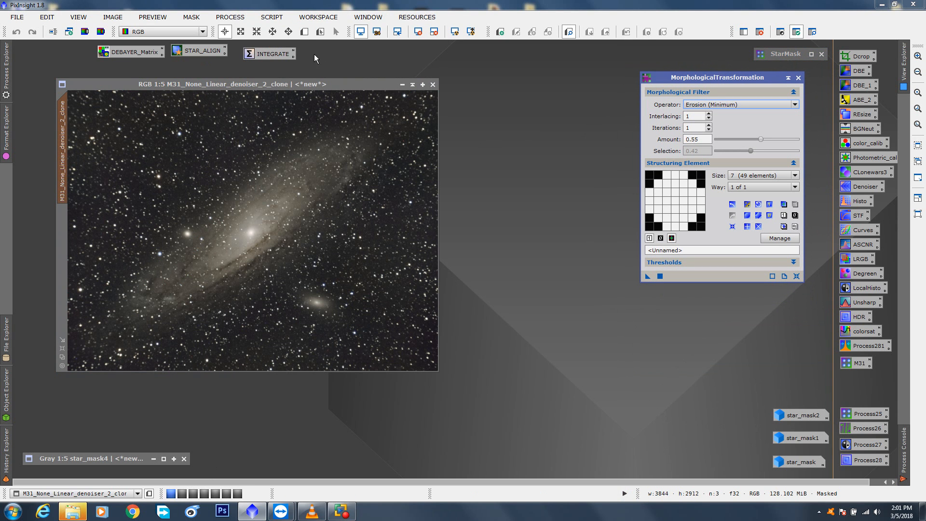
Step: Create a small preview on the clone between the galaxy core and the lower companion galaxy, and display it beside the MorphologicalTransformation dialog
click(305, 36)
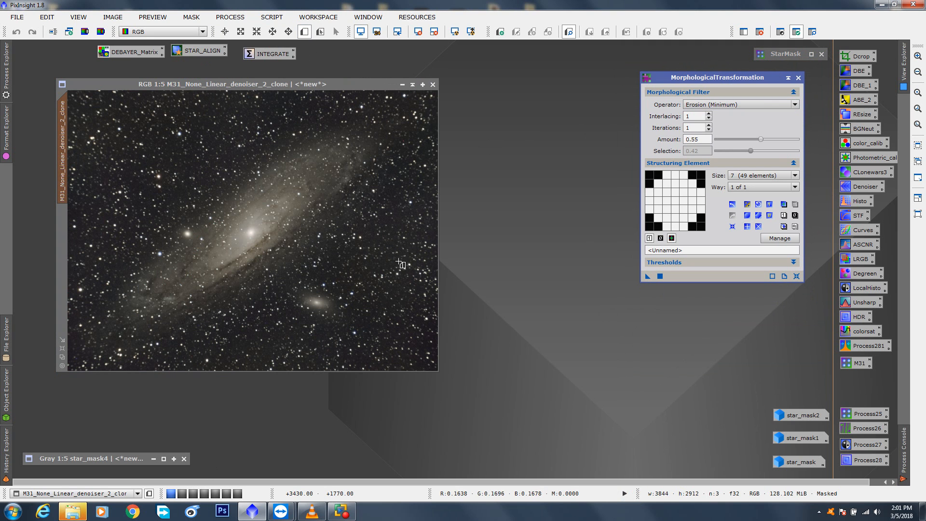
drag(248, 297, 279, 324)
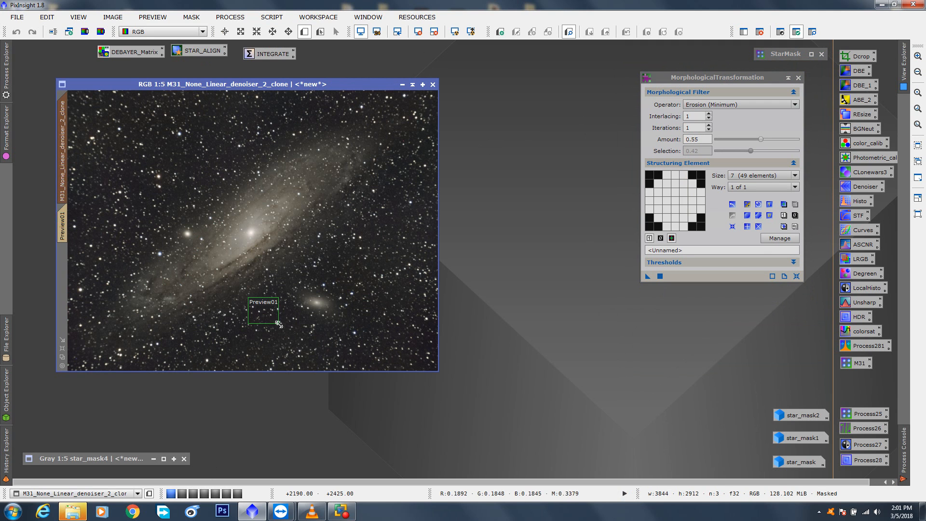
click(63, 226)
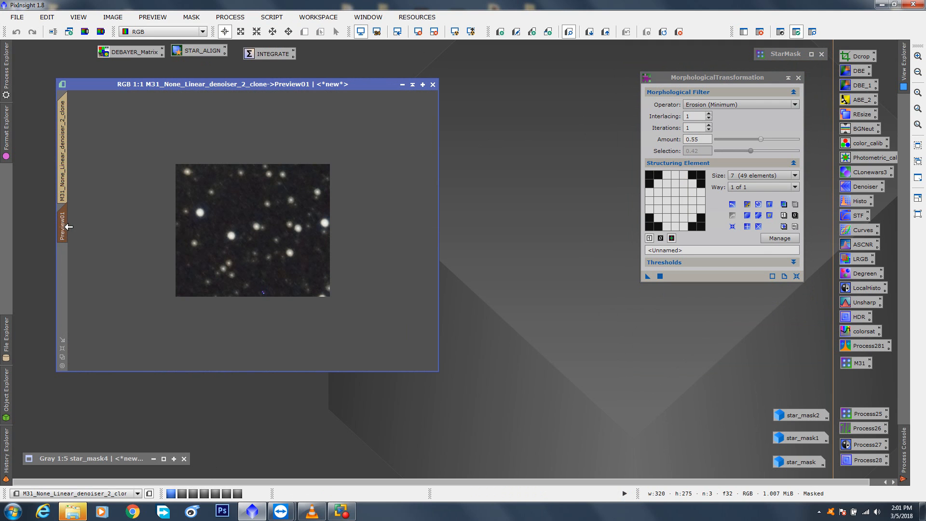
drag(725, 79, 673, 80)
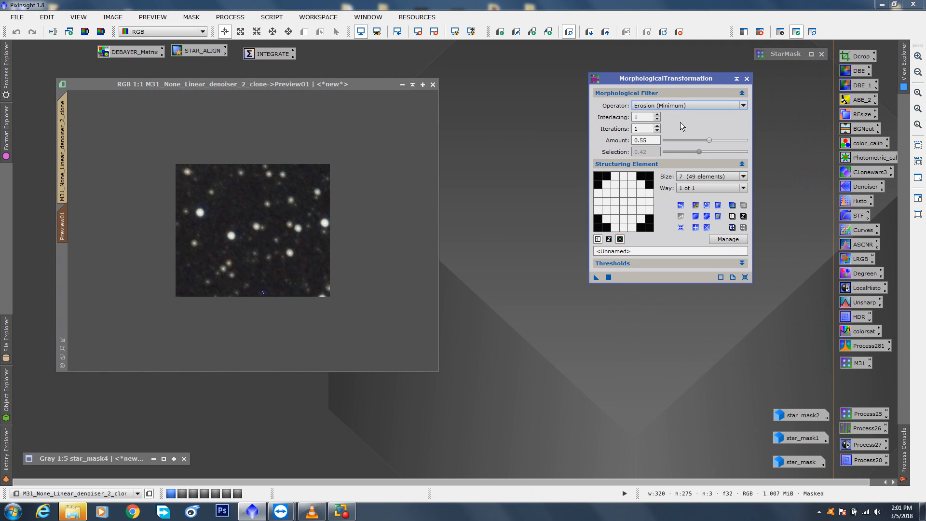
click(744, 105)
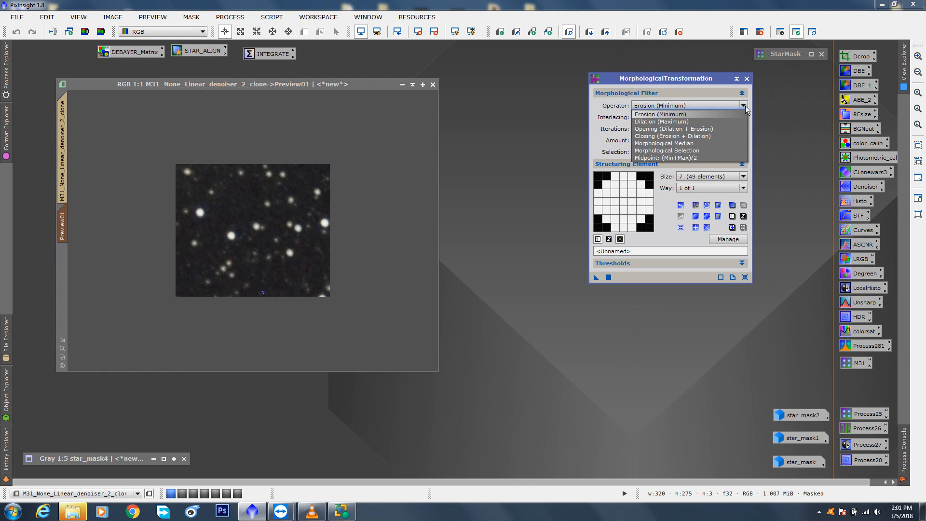
click(699, 151)
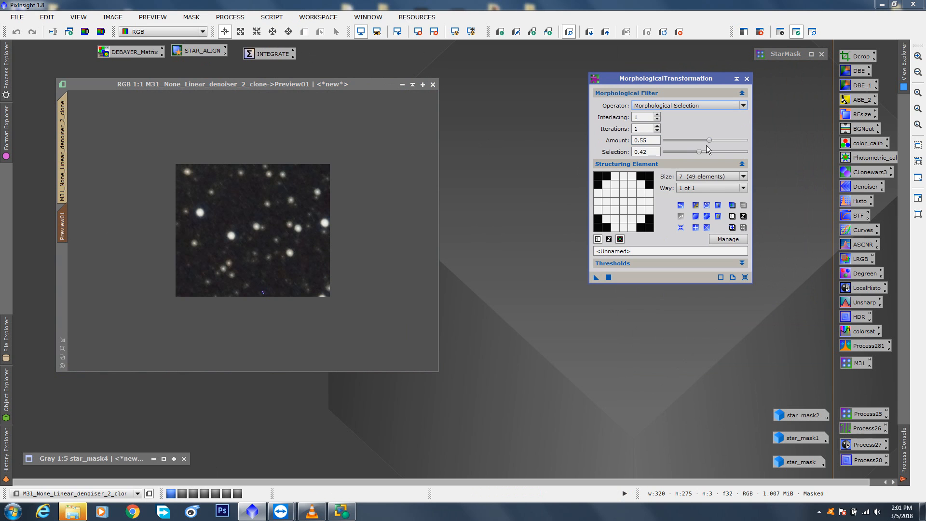
drag(711, 143, 755, 147)
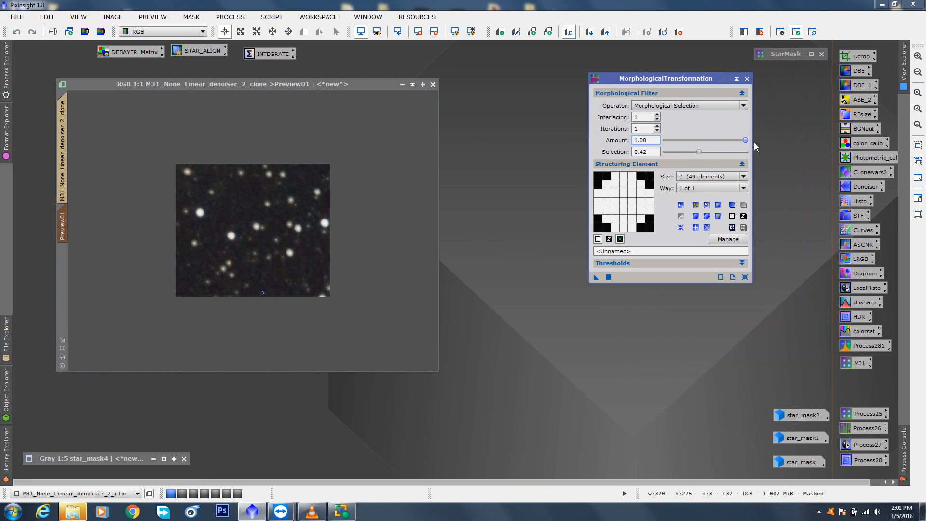
drag(699, 151, 704, 151)
Step: Reset the MorphologicalTransformation settings, choose the Morphological Selection operator and set the structuring element size to 9 (81 elements)
click(746, 278)
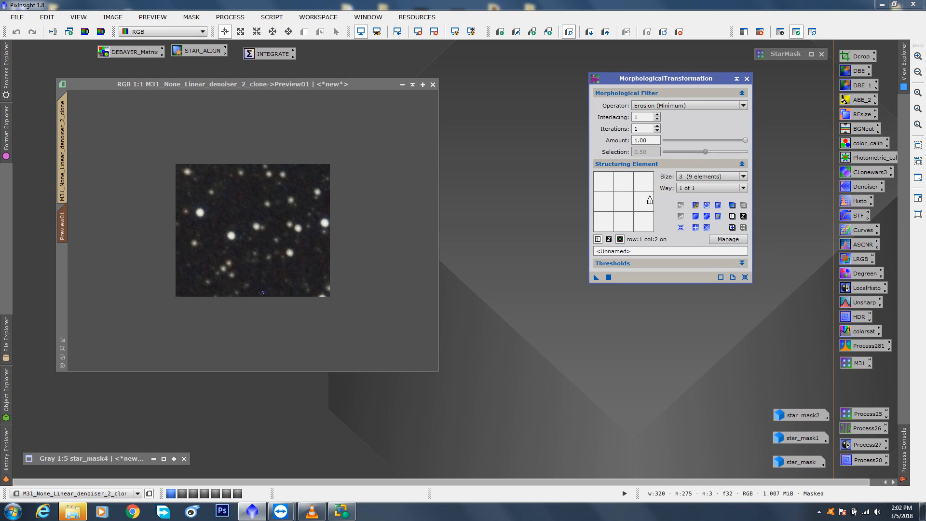
click(744, 106)
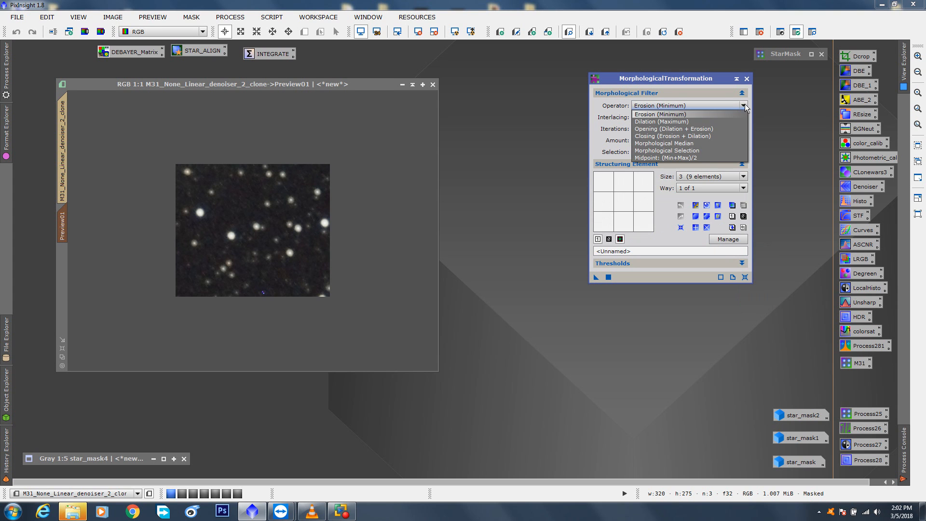
click(682, 151)
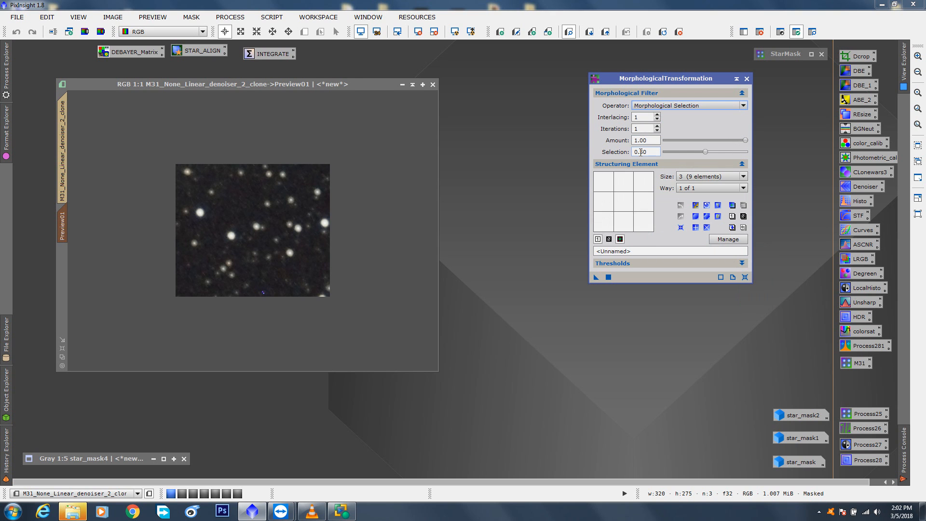
click(707, 177)
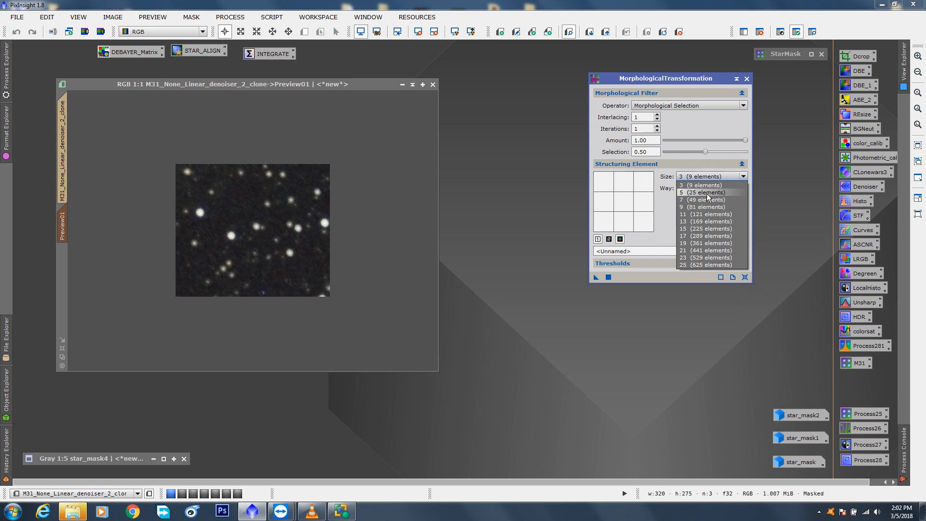
click(706, 207)
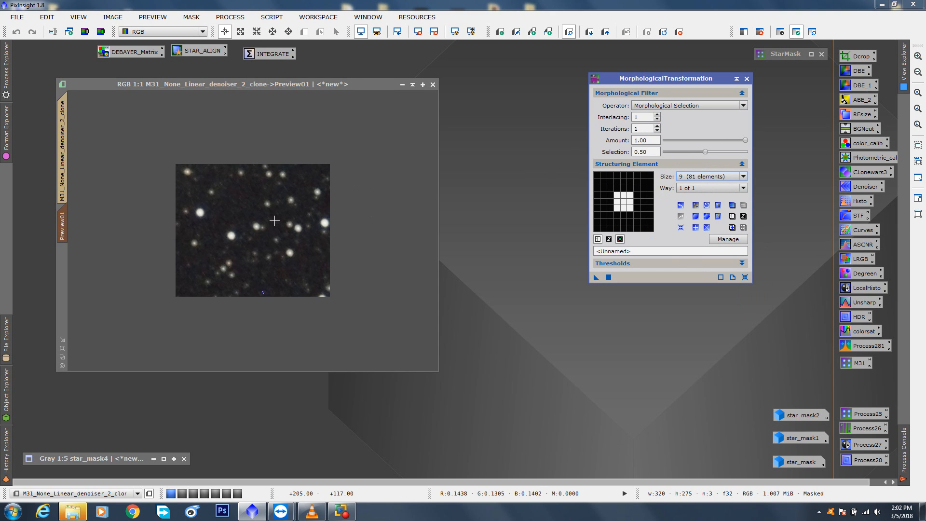
Step: Set the morphological Selection to 0.40 and give the structuring element a circular shape
drag(618, 78, 504, 84)
drag(589, 158, 586, 155)
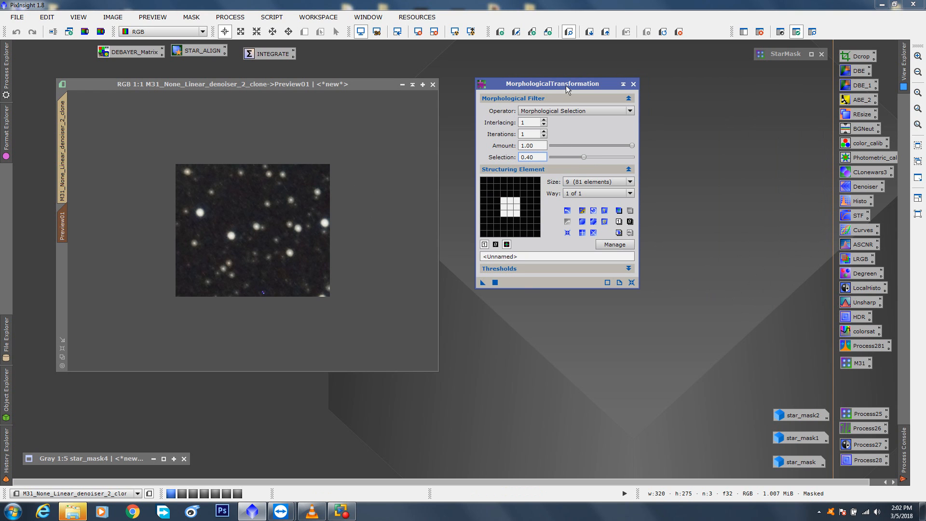
drag(566, 98, 601, 82)
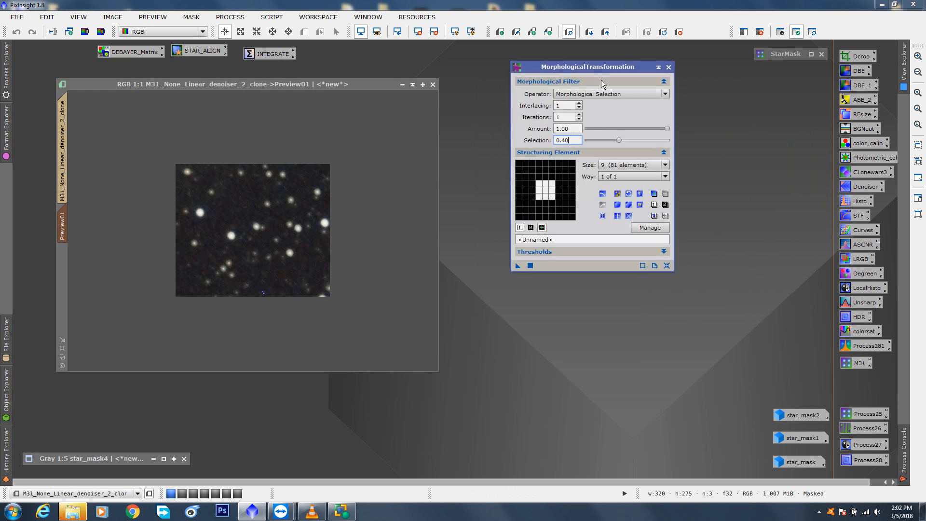
click(616, 204)
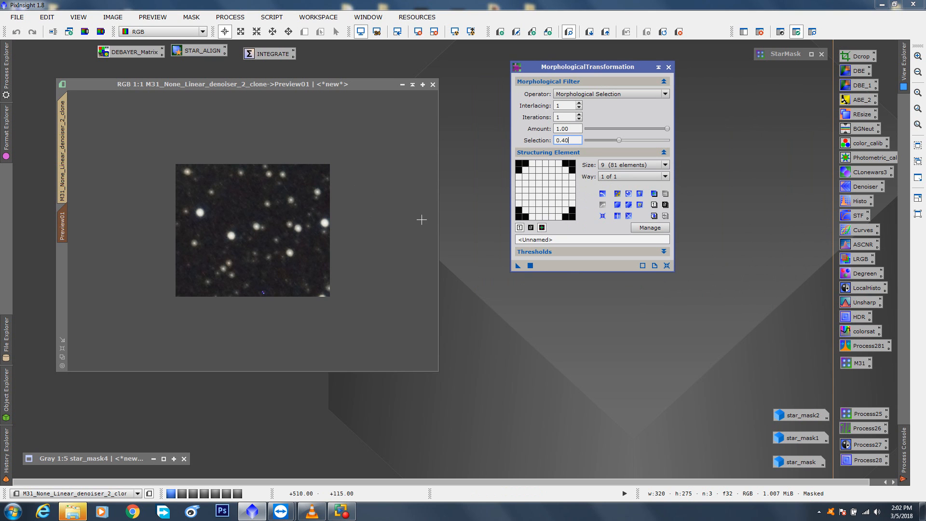
Step: Apply the MorphologicalTransformation to Preview01 at 2:1 zoom and arrange the dialog and image window side by side
click(355, 225)
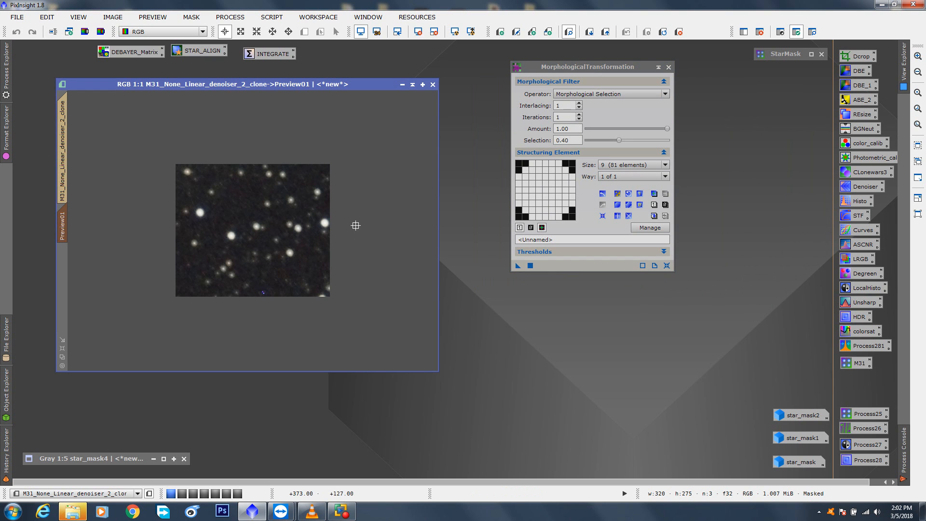
scroll(356, 226, up, 1)
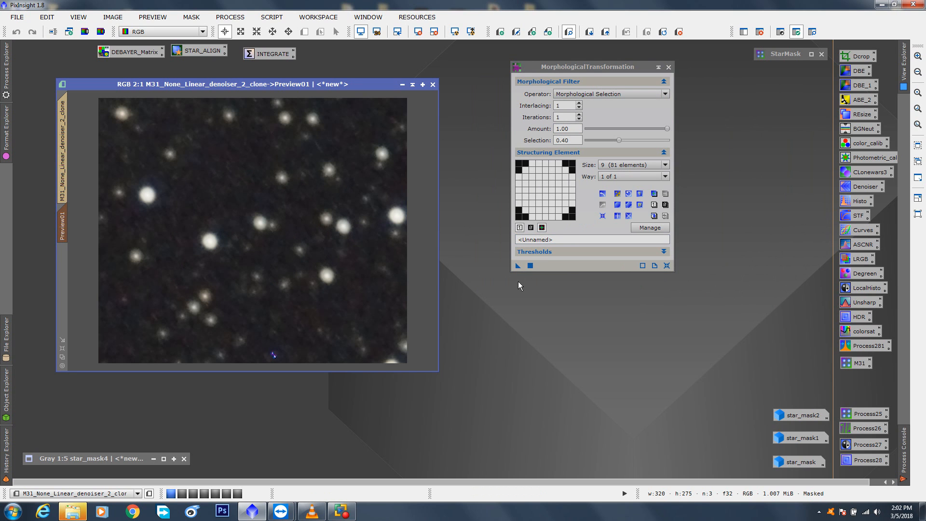
drag(517, 265, 313, 239)
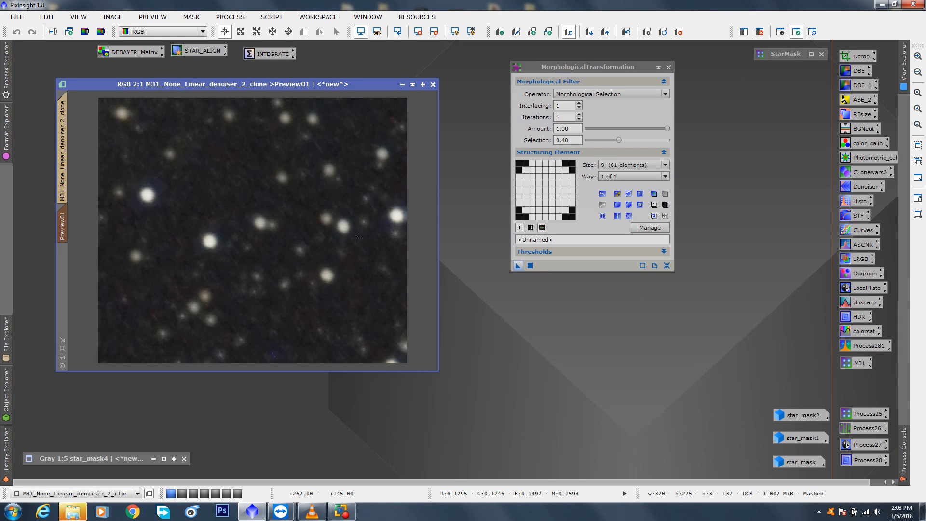
drag(577, 67, 585, 96)
drag(358, 85, 406, 84)
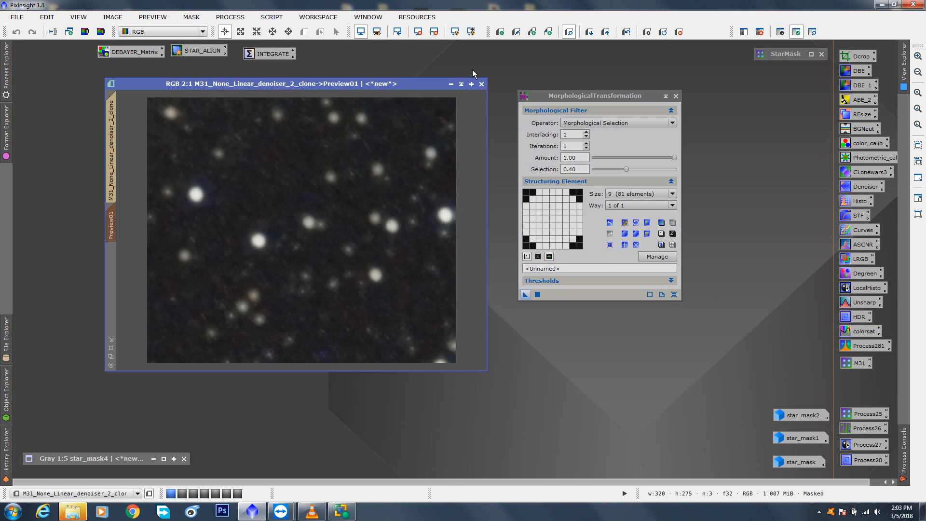
Step: Switch Preview01 repeatedly between its original and transformed states to compare the star sizes
click(626, 32)
click(626, 31)
click(626, 32)
click(626, 31)
click(626, 32)
click(626, 31)
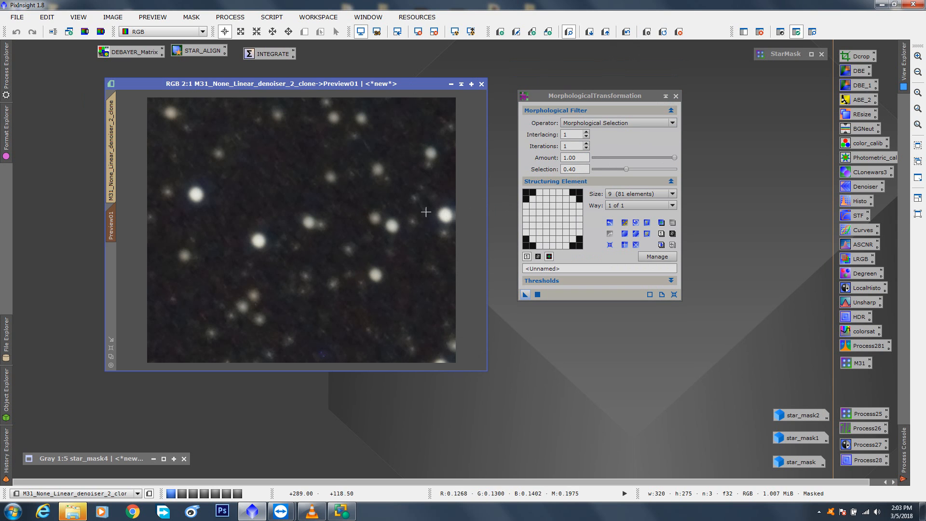
click(572, 169)
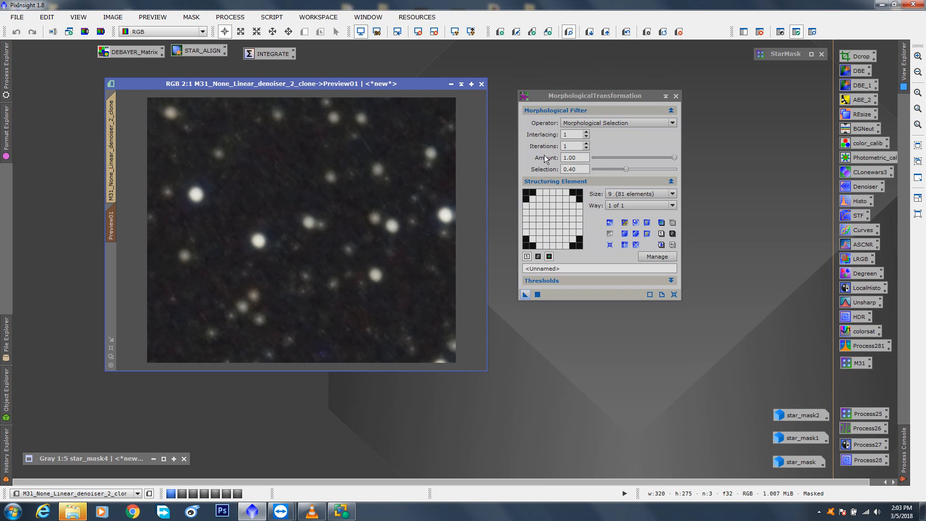
Step: Apply the MorphologicalTransformation to the full clone image and move the dialog away from it
click(113, 176)
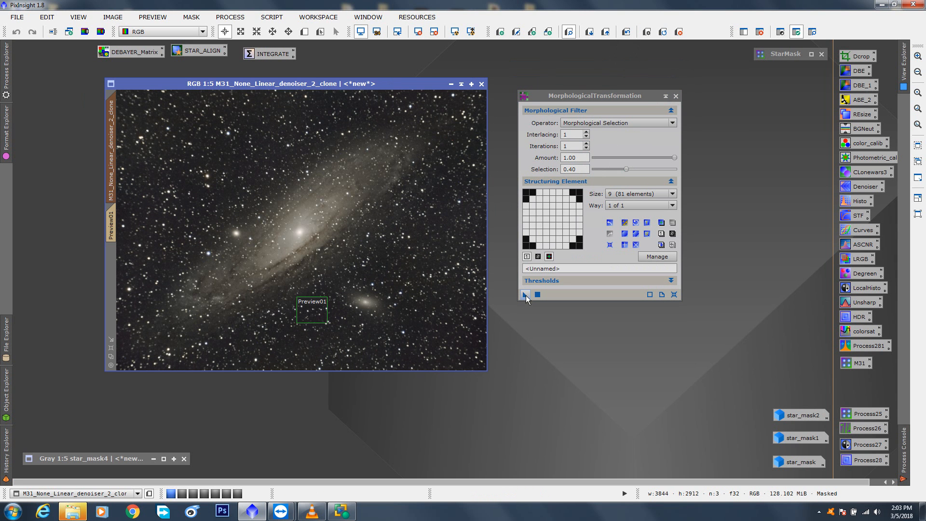
drag(526, 296, 364, 252)
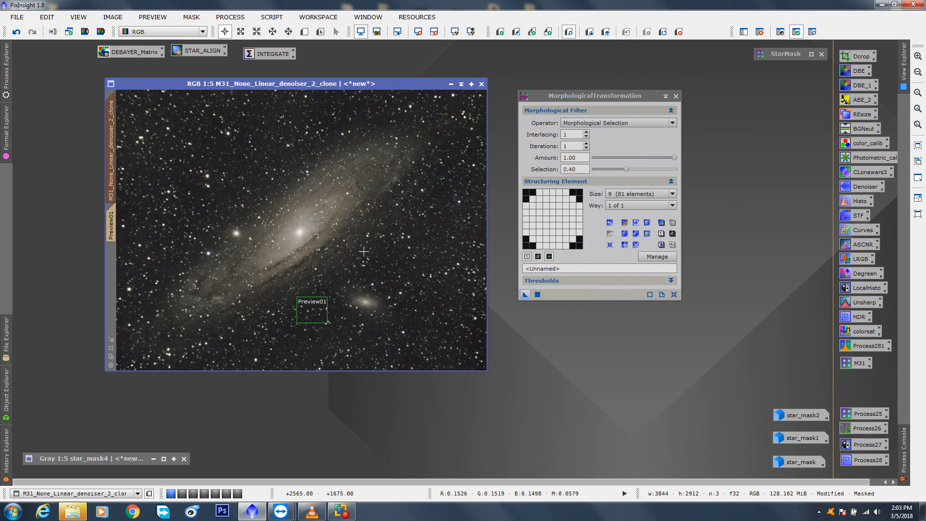
drag(618, 100, 697, 96)
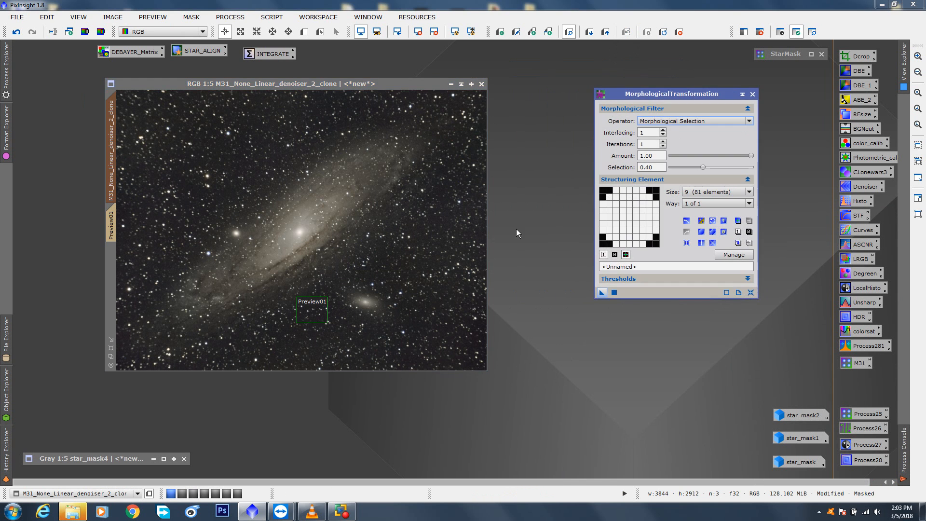
Step: Compare the clone's stars at 1:1 zoom by undoing and redoing the transformation, and return to the whole image
click(415, 265)
scroll(400, 253, up, 2)
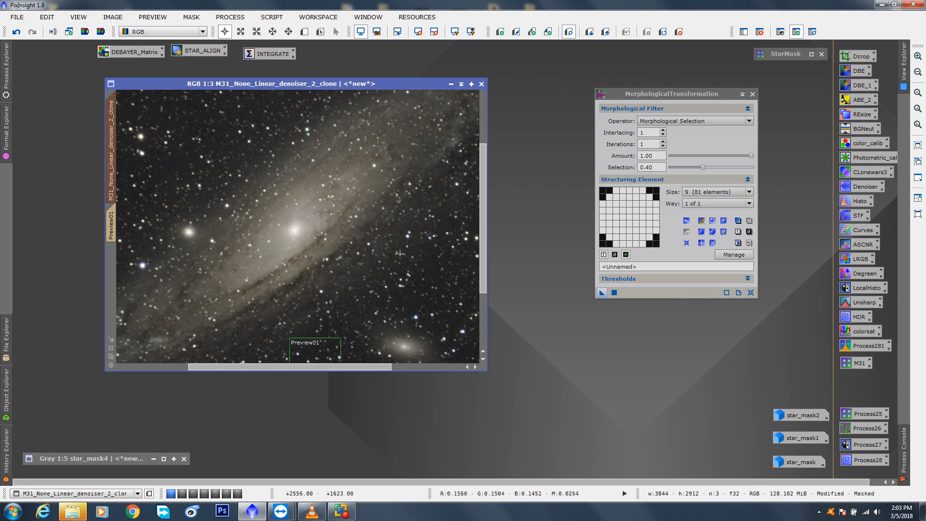
scroll(350, 195, up, 1)
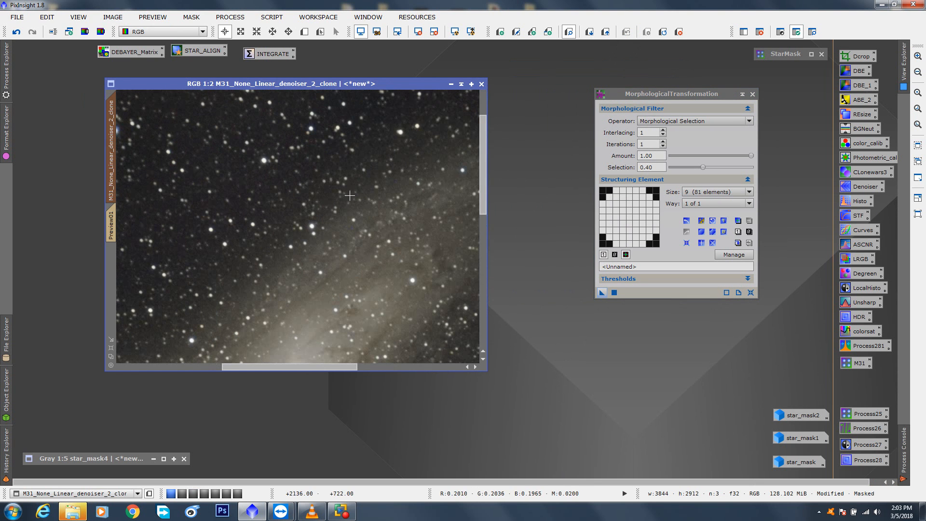
drag(483, 177, 483, 128)
scroll(475, 146, up, 1)
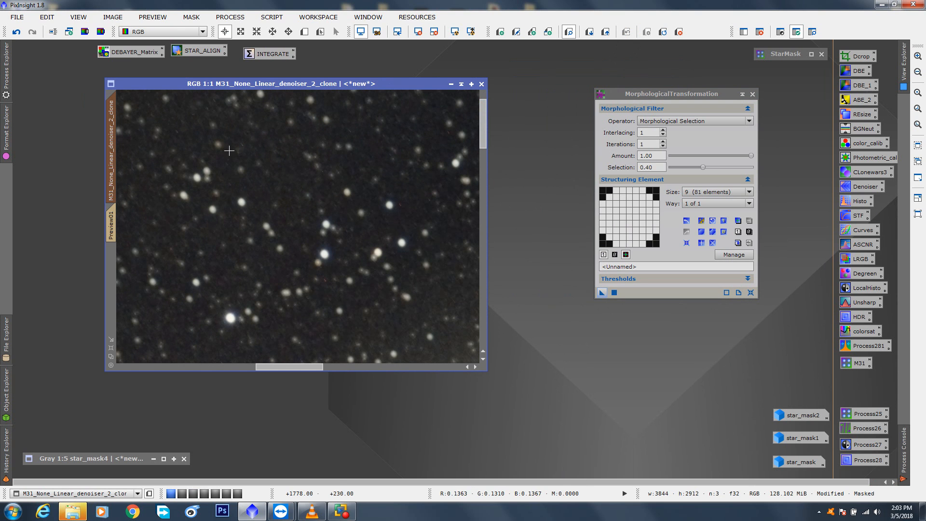
click(17, 33)
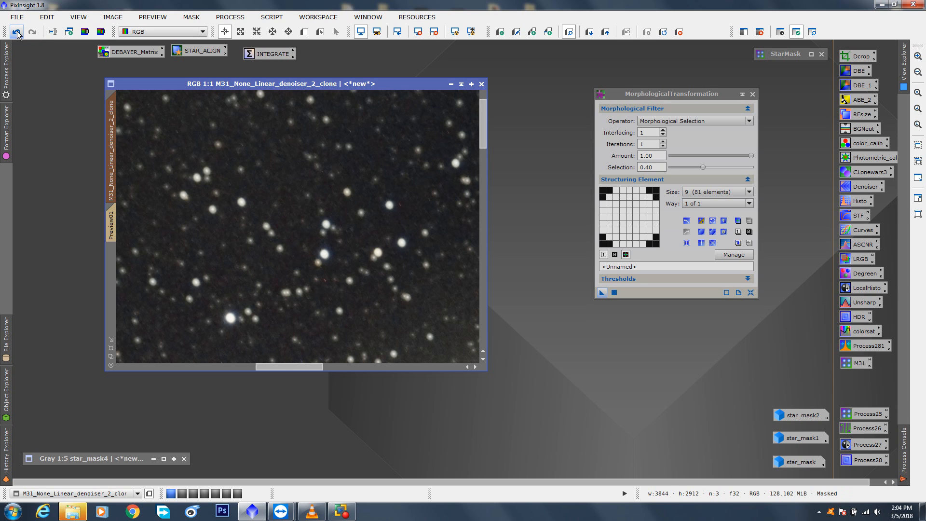
click(33, 32)
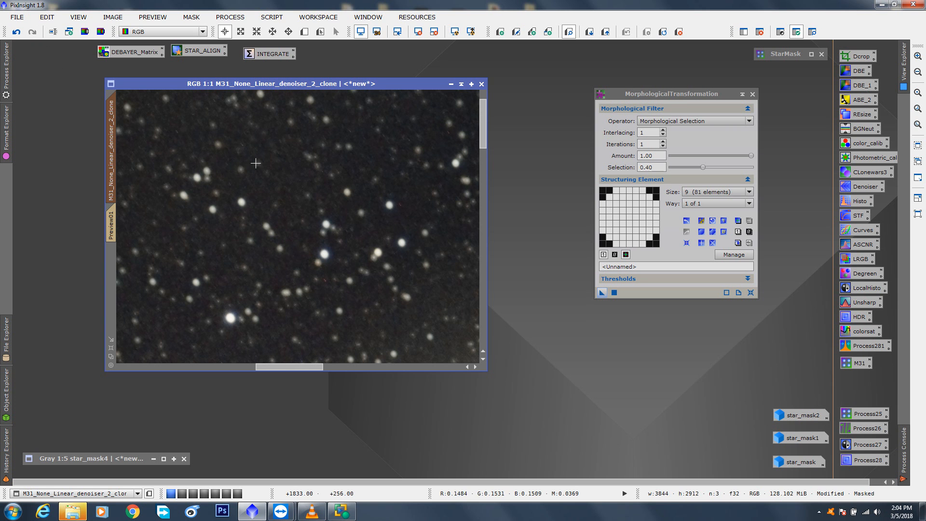
click(114, 358)
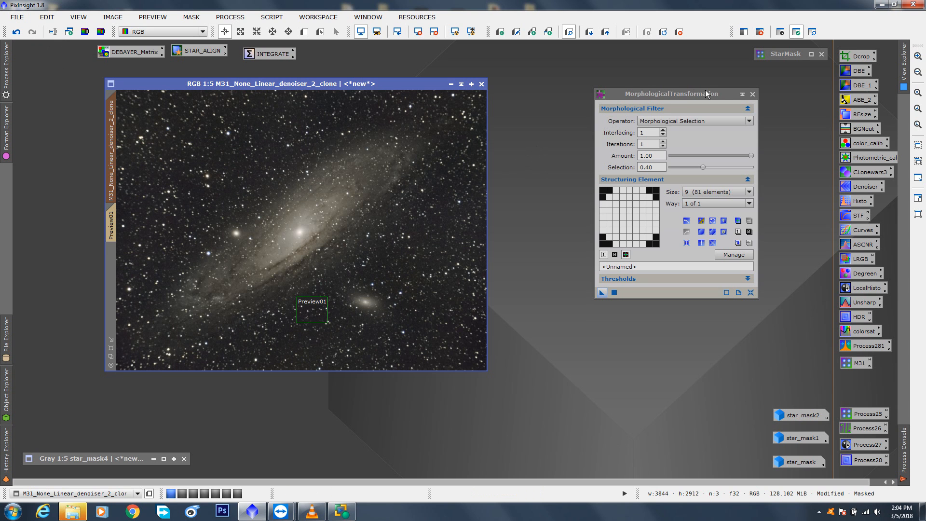
Step: Collapse the MorphologicalTransformation dialog out of the way and expand the StarMask dialog beside the clone
drag(699, 92, 676, 54)
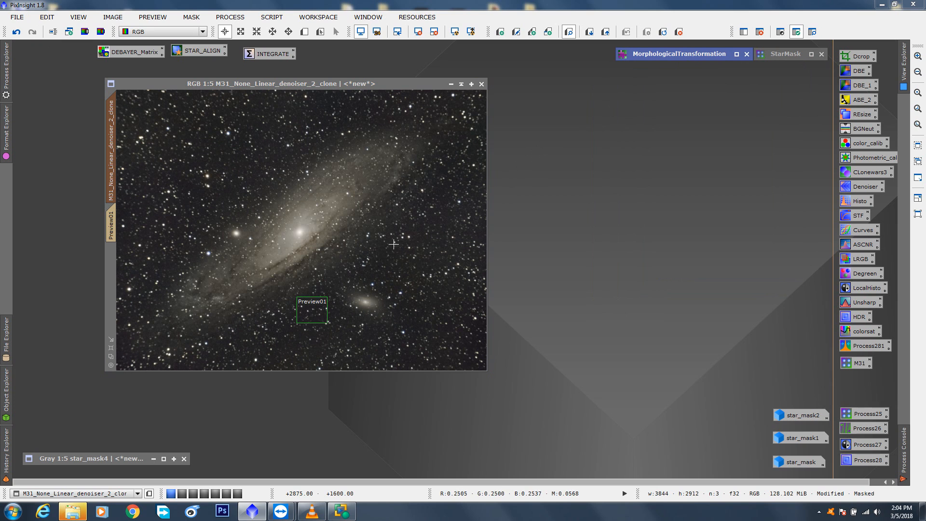
drag(662, 55, 648, 53)
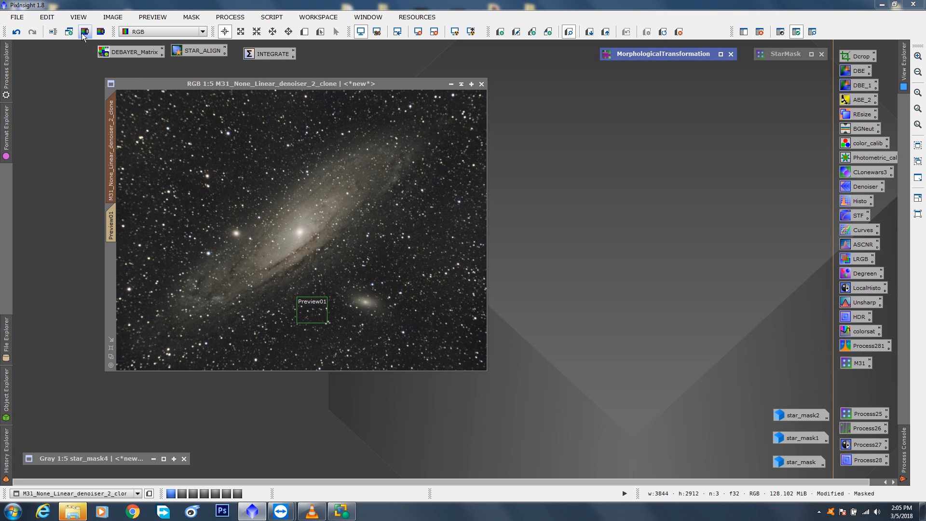
double_click(783, 55)
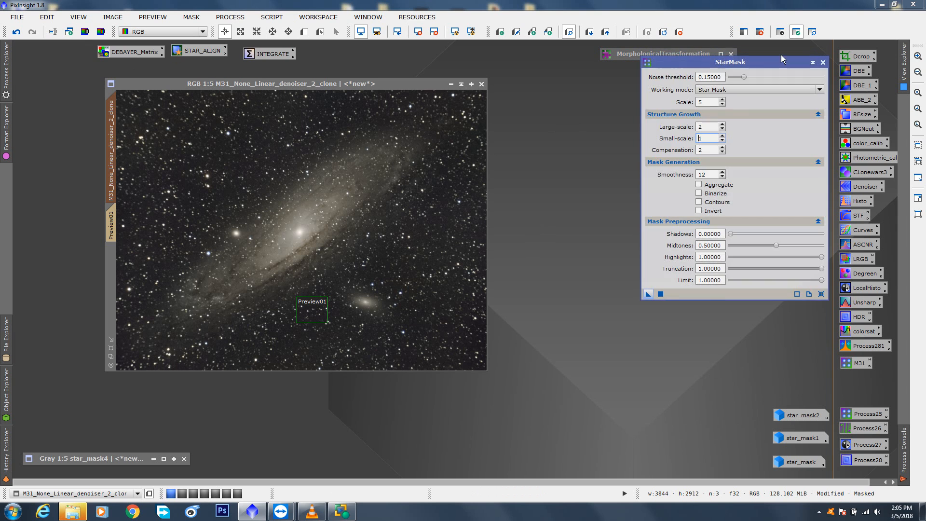
drag(722, 65, 629, 126)
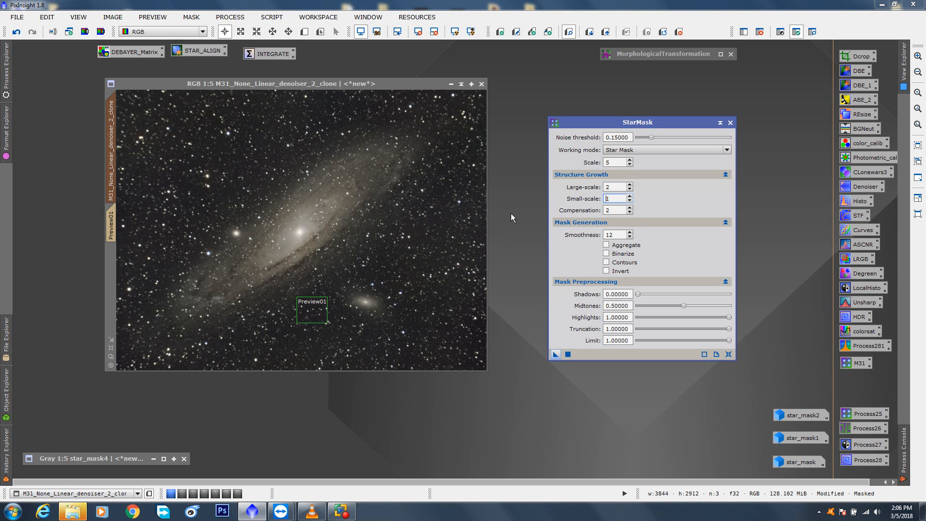
drag(649, 121, 674, 94)
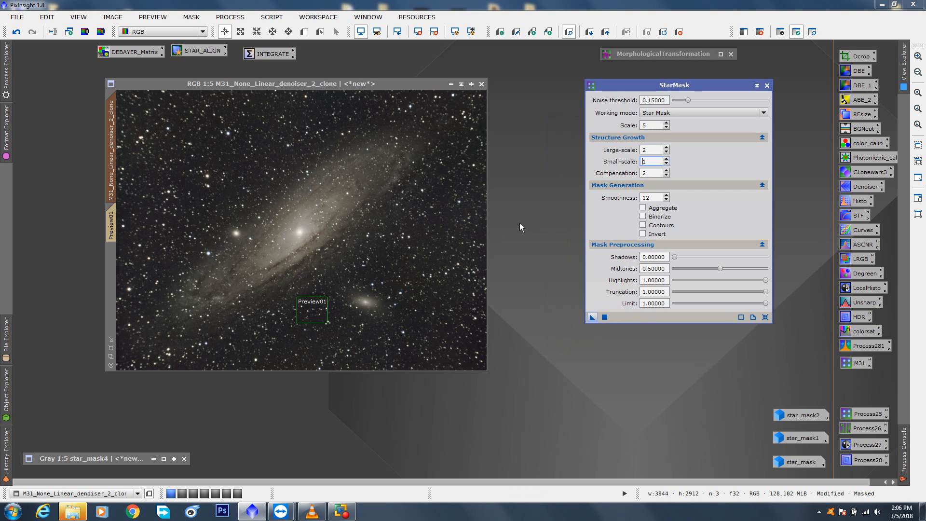